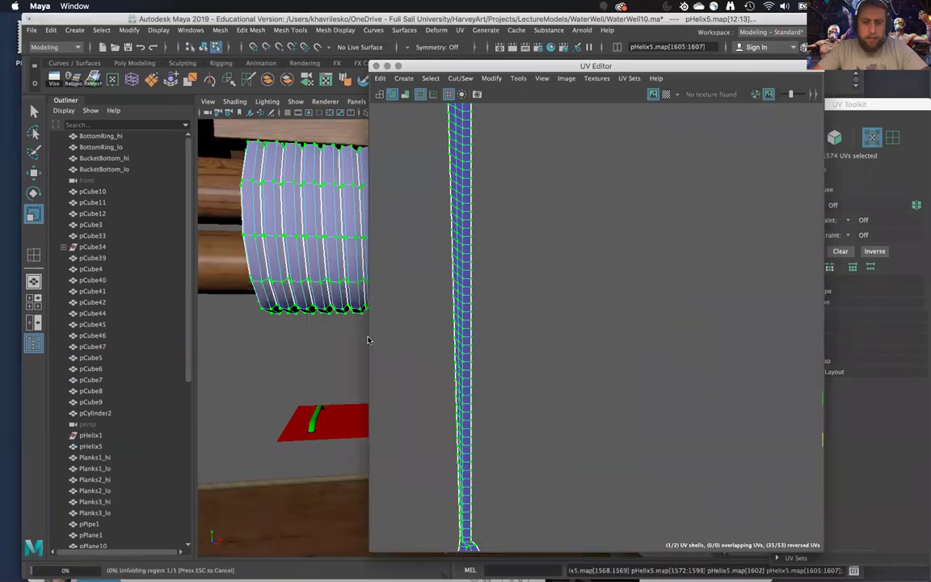
# Move the helix's unfolded UV shell away from the UV grid and the smaller shell
pyautogui.scroll(5, 535, 447)
pyautogui.keyDown('alt'); pyautogui.moveTo(487, 329); pyautogui.dragTo(546, 310, button='middle'); pyautogui.keyUp('alt')
pyautogui.scroll(-5, 530, 422)
pyautogui.scroll(-3, 531, 422)
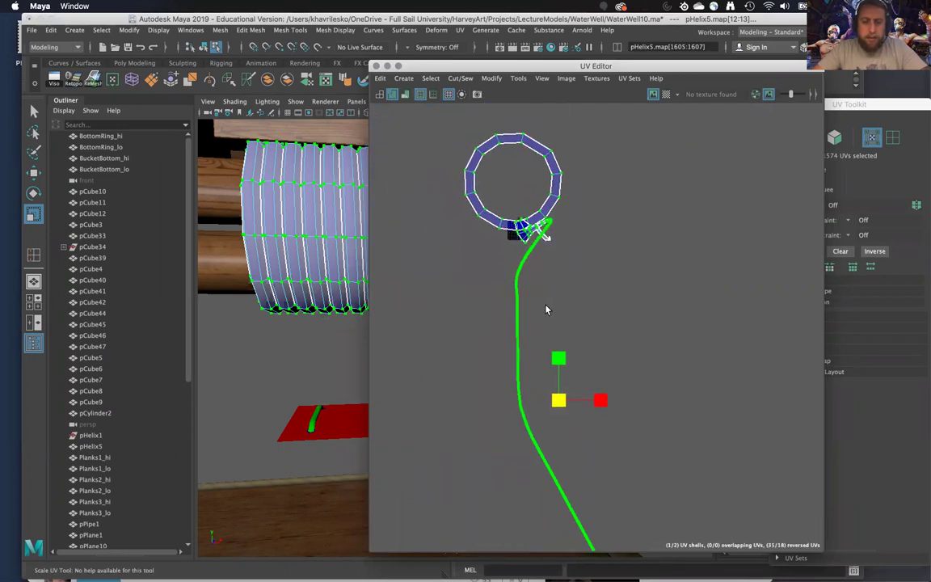
pyautogui.press('w')
pyautogui.moveTo(558, 400); pyautogui.dragTo(625, 373)
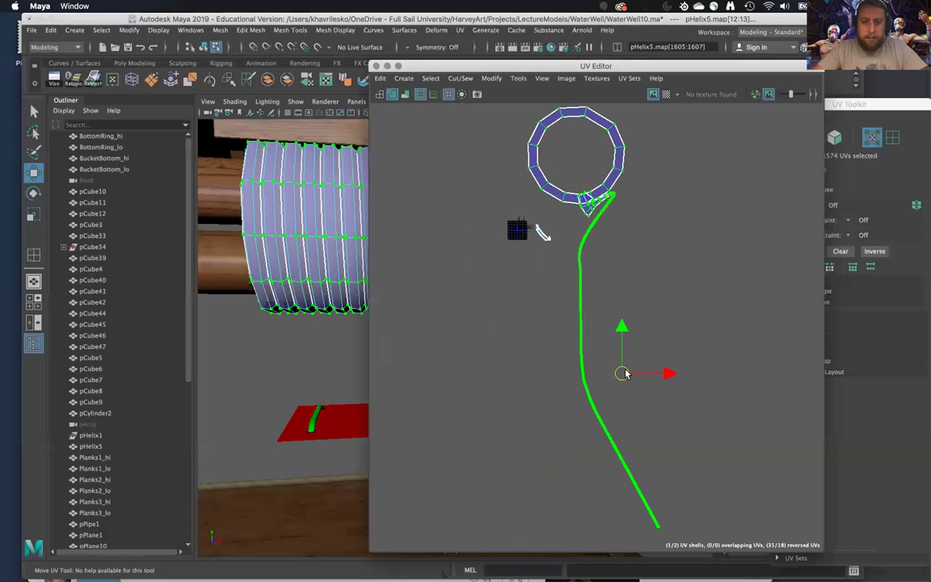
pyautogui.keyDown('alt'); pyautogui.moveTo(543, 421); pyautogui.dragTo(551, 356, button='right'); pyautogui.keyUp('alt')
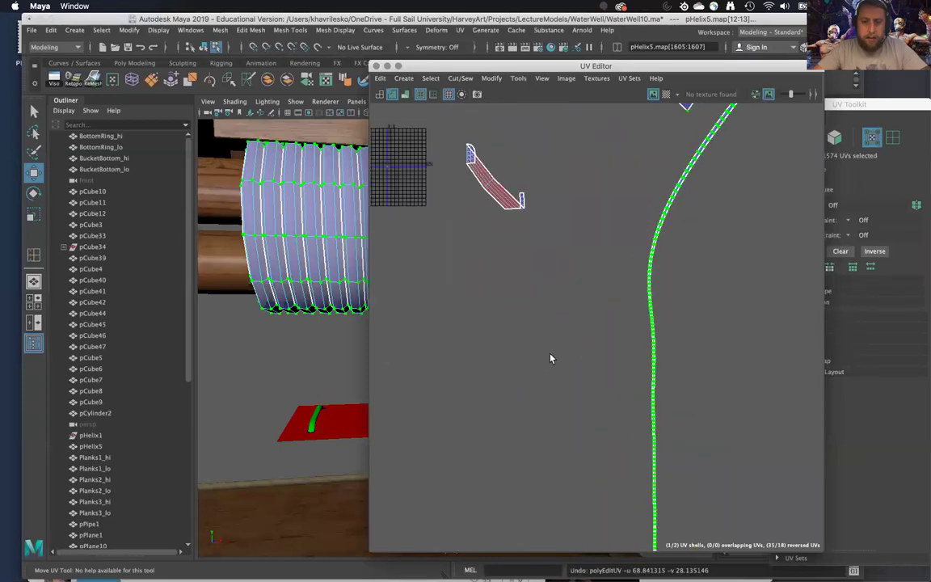
# Undo the shell move and the unfold of the helix UVs
pyautogui.press('super+z')
pyautogui.press('super+z')
pyautogui.press('super+z')
pyautogui.scroll(-3, 525, 351)
pyautogui.keyDown('alt'); pyautogui.moveTo(526, 351); pyautogui.dragTo(615, 426, button='middle'); pyautogui.keyUp('alt')
pyautogui.scroll(5, 611, 414)
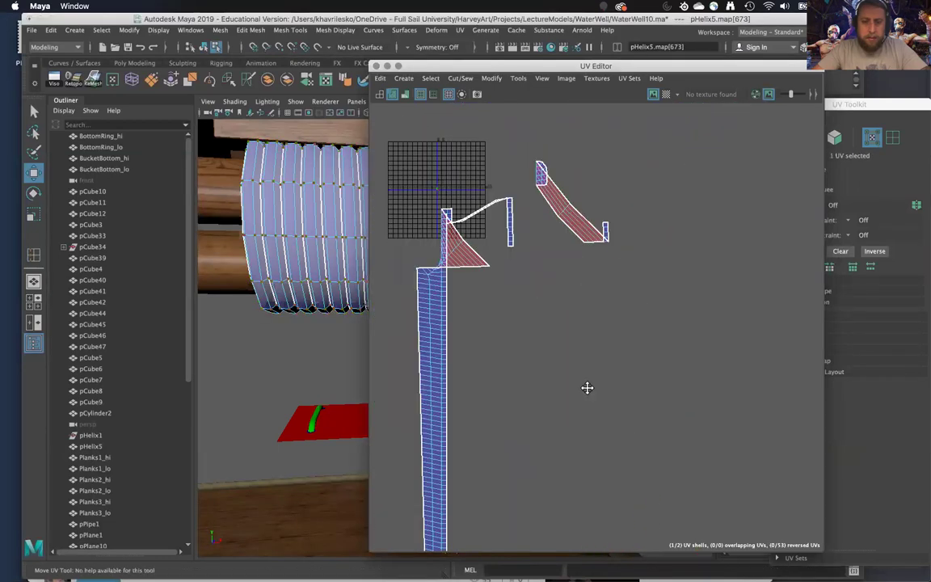
pyautogui.keyDown('alt'); pyautogui.moveTo(519, 352); pyautogui.dragTo(607, 402, button='middle'); pyautogui.keyUp('alt')
pyautogui.press('super+z')
pyautogui.press('super+z')
# Undo further back through the earlier object selections and isolate-view changes
pyautogui.keyDown('alt'); pyautogui.moveTo(302, 243); pyautogui.dragTo(311, 259); pyautogui.keyUp('alt')
pyautogui.moveTo(311, 245); pyautogui.dragTo(340, 250, button='right')
pyautogui.keyDown('alt'); pyautogui.moveTo(339, 251); pyautogui.dragTo(306, 251); pyautogui.keyUp('alt')
pyautogui.press('super+z')
pyautogui.press('super+z')
pyautogui.press('super+z')
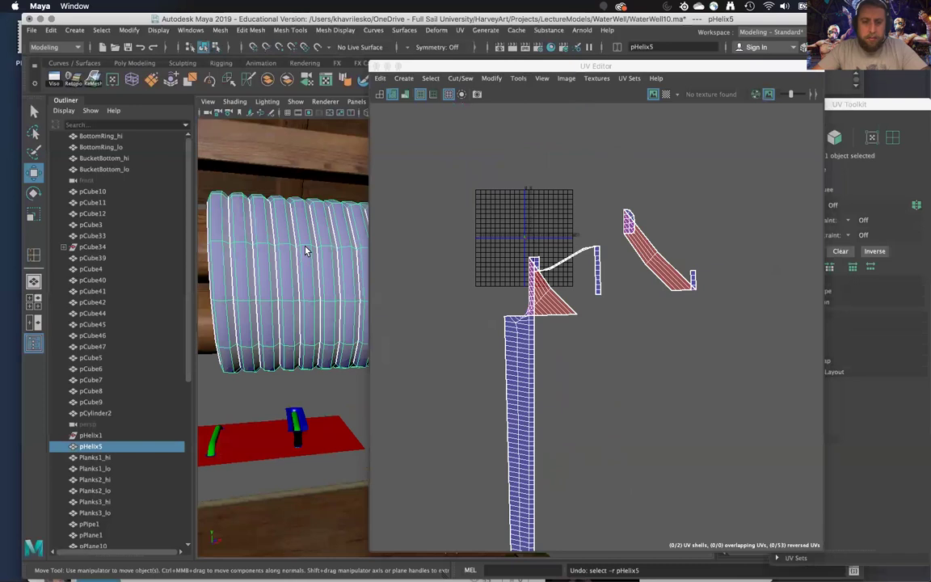
pyautogui.hotkey('ctrl', 'z')
pyautogui.press('super+z')
pyautogui.press('super+z')
pyautogui.press('super+z')
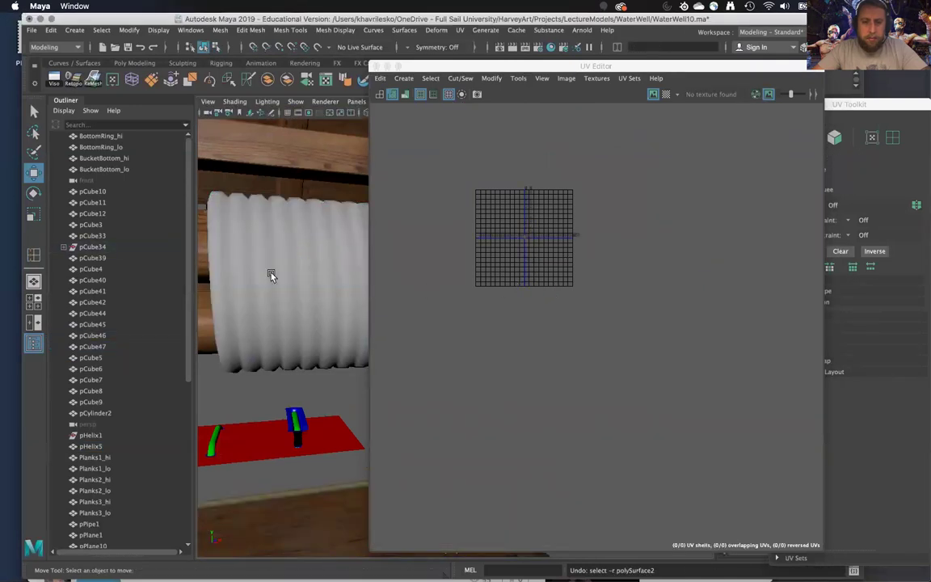
pyautogui.click(272, 276)
pyautogui.press('super+z')
pyautogui.press('super+z')
pyautogui.press('super+z')
pyautogui.press('super+z')
pyautogui.press('super+z')
pyautogui.press('super+z')
pyautogui.hotkey('ctrl', 'z')
pyautogui.hotkey('ctrl', 'z')
pyautogui.hotkey('ctrl', 'z')
pyautogui.hotkey('ctrl', 'z')
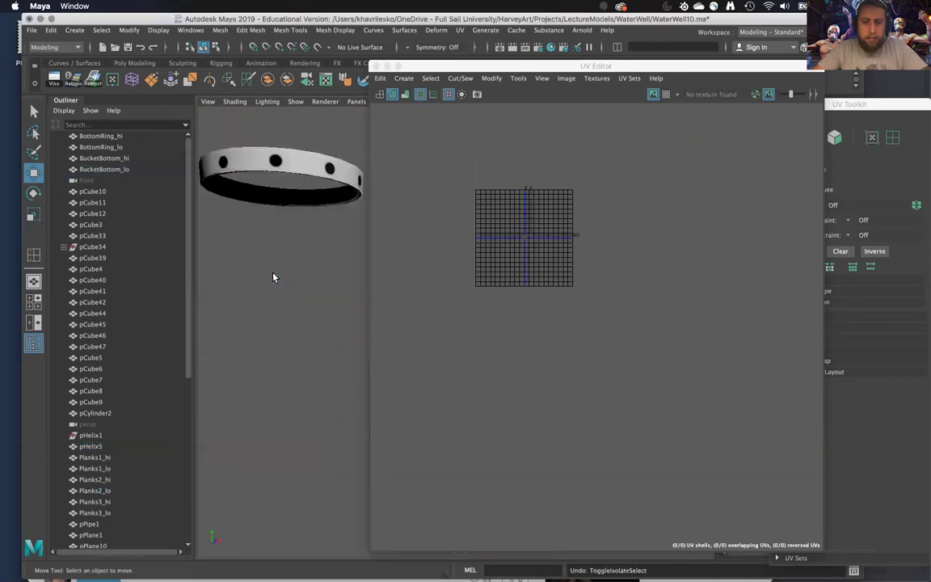
pyautogui.hotkey('ctrl', 'z')
pyautogui.hotkey('ctrl', 'z')
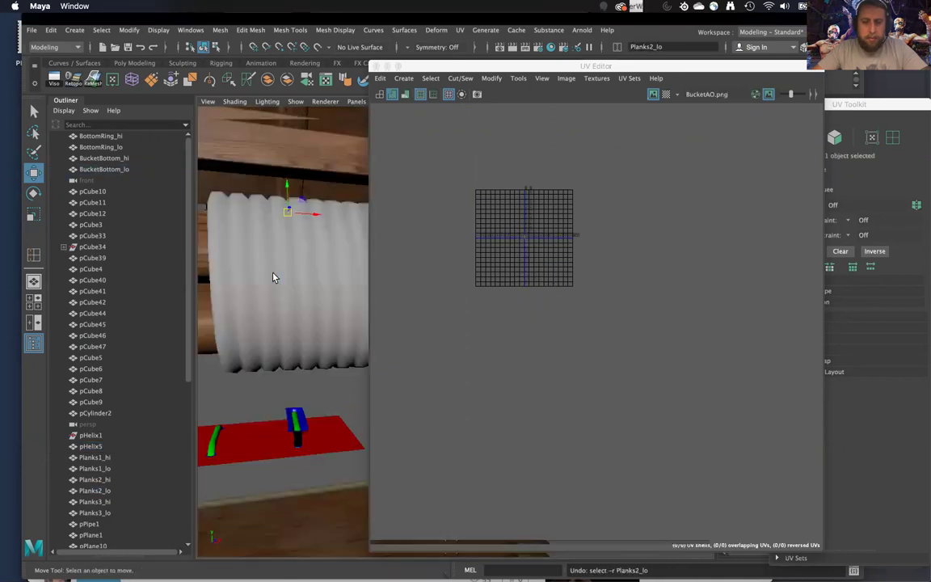
pyautogui.press('super+z')
pyautogui.press('super+z')
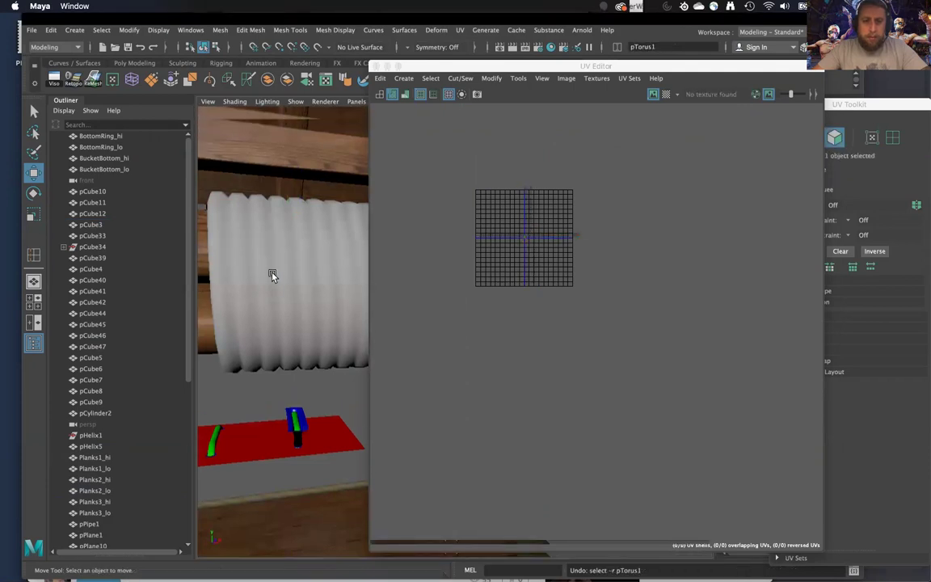
# Unitize all UVs of the pHelix5 rope mesh and frame them in the UV Editor
pyautogui.click(292, 301)
pyautogui.keyDown('alt'); pyautogui.moveTo(291, 301); pyautogui.dragTo(288, 300); pyautogui.keyUp('alt')
pyautogui.keyDown('shift'); pyautogui.rightClick(286, 286); pyautogui.keyUp('shift')
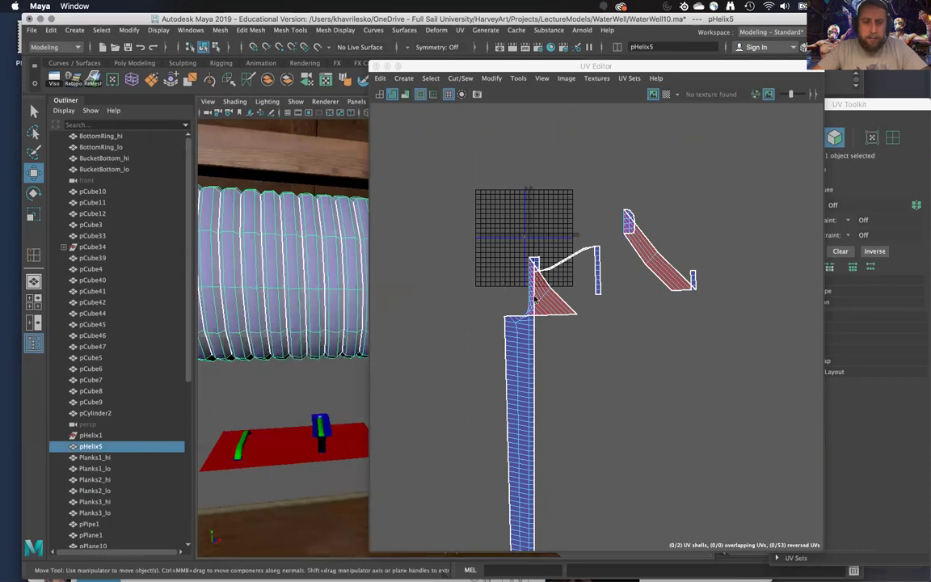
pyautogui.moveTo(575, 296); pyautogui.dragTo(578, 297, button='right')
pyautogui.scroll(-7, 568, 305)
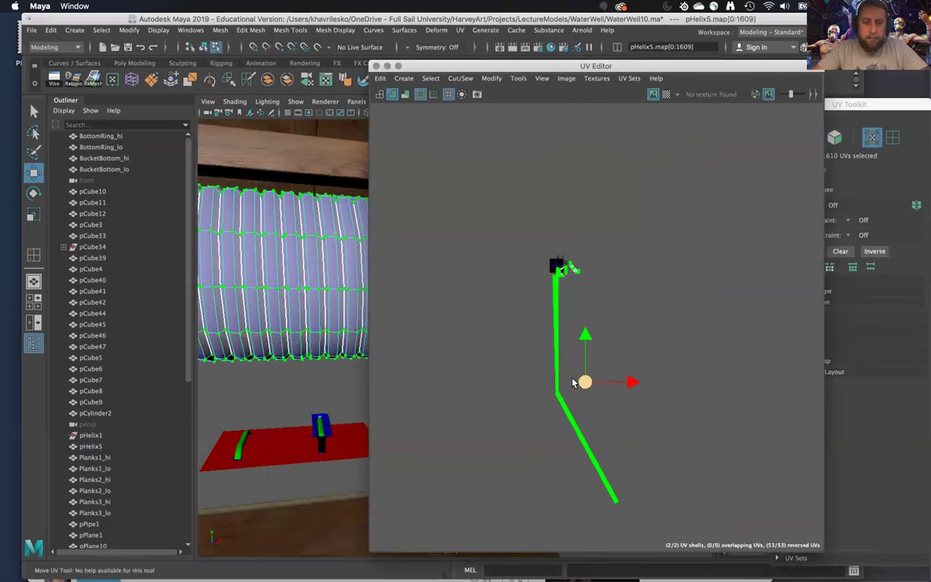
pyautogui.keyDown('shift'); pyautogui.rightClick(522, 288); pyautogui.keyUp('shift')
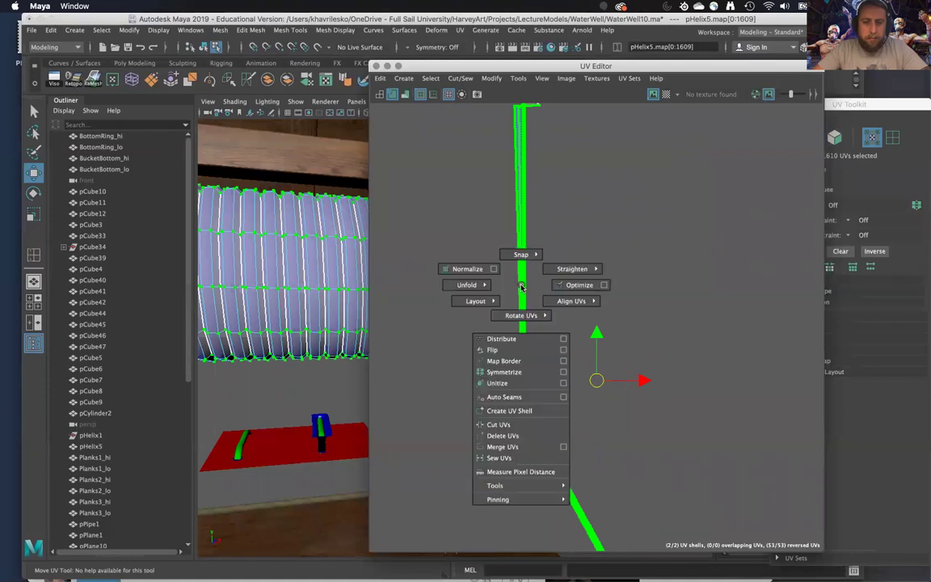
pyautogui.click(516, 387)
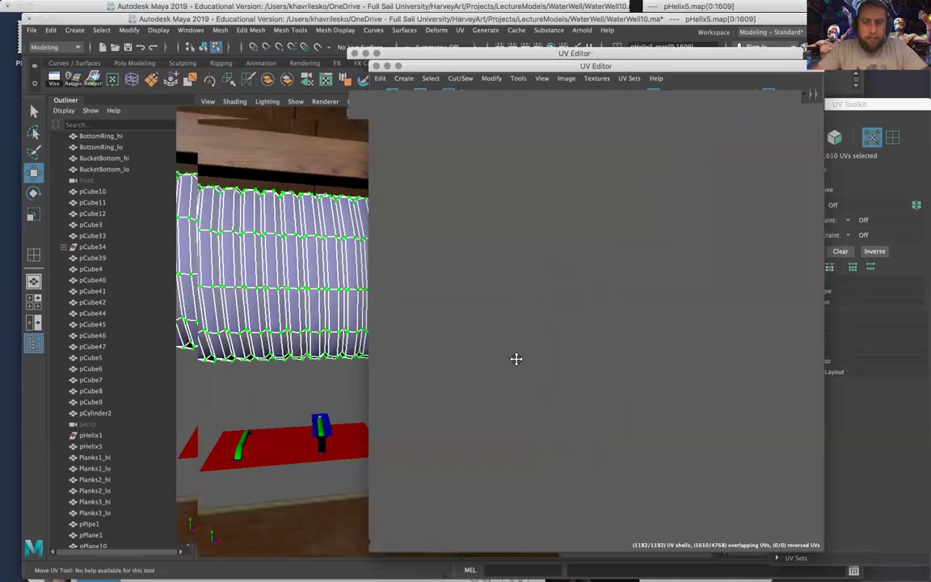
pyautogui.press('f')
pyautogui.scroll(-1, 518, 326)
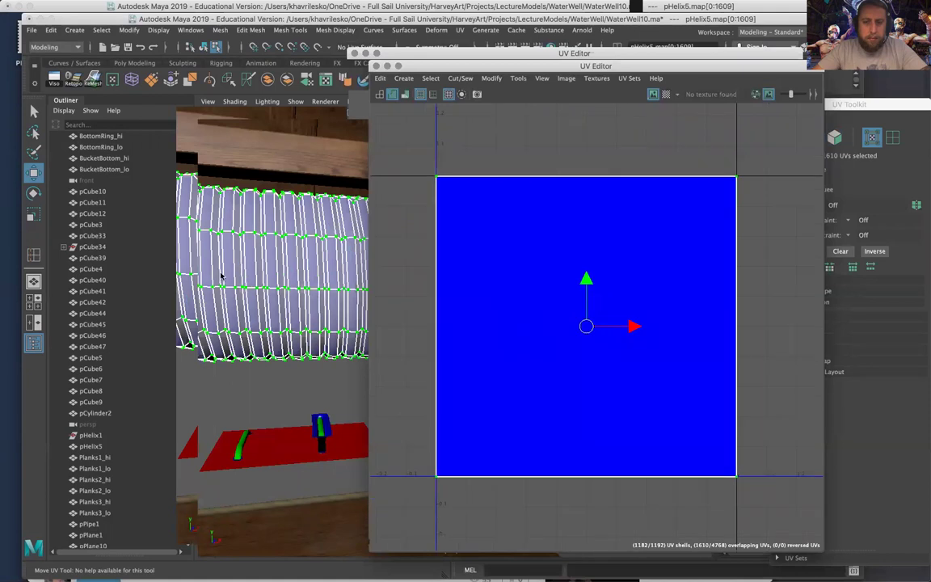
# Select the edge loop running along the groove between the rope coils as the UV seam
pyautogui.keyDown('alt'); pyautogui.moveTo(222, 277); pyautogui.dragTo(287, 288, button='middle'); pyautogui.keyUp('alt')
pyautogui.keyDown('alt'); pyautogui.moveTo(288, 287); pyautogui.dragTo(299, 322, button='right'); pyautogui.keyUp('alt')
pyautogui.keyDown('alt'); pyautogui.moveTo(296, 290); pyautogui.dragTo(297, 253); pyautogui.keyUp('alt')
pyautogui.moveTo(296, 252); pyautogui.dragTo(297, 222, button='right')
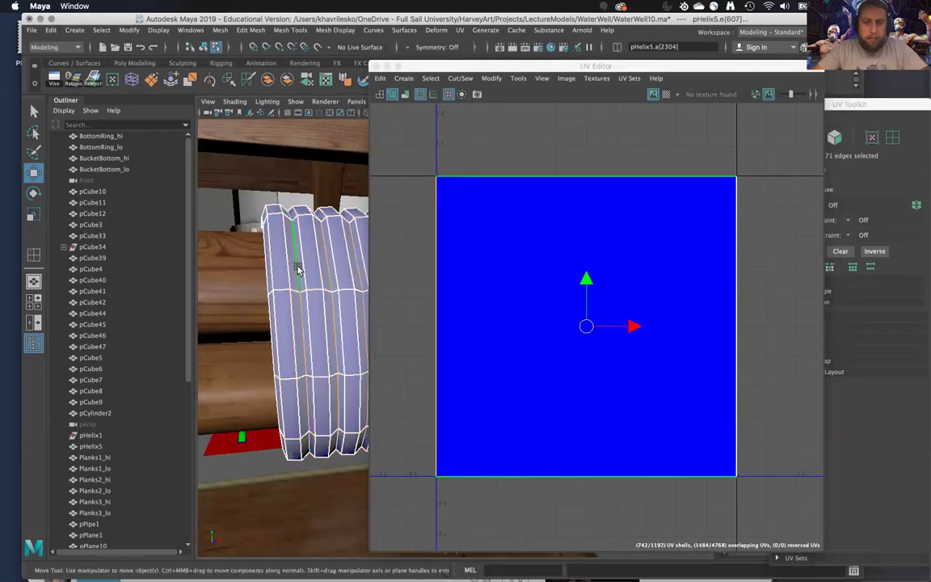
# Add the missing groove edge and the crosswise edges around the rope's end to the seam selection
pyautogui.press('f')
pyautogui.keyDown('alt'); pyautogui.moveTo(301, 297); pyautogui.dragTo(343, 301); pyautogui.keyUp('alt')
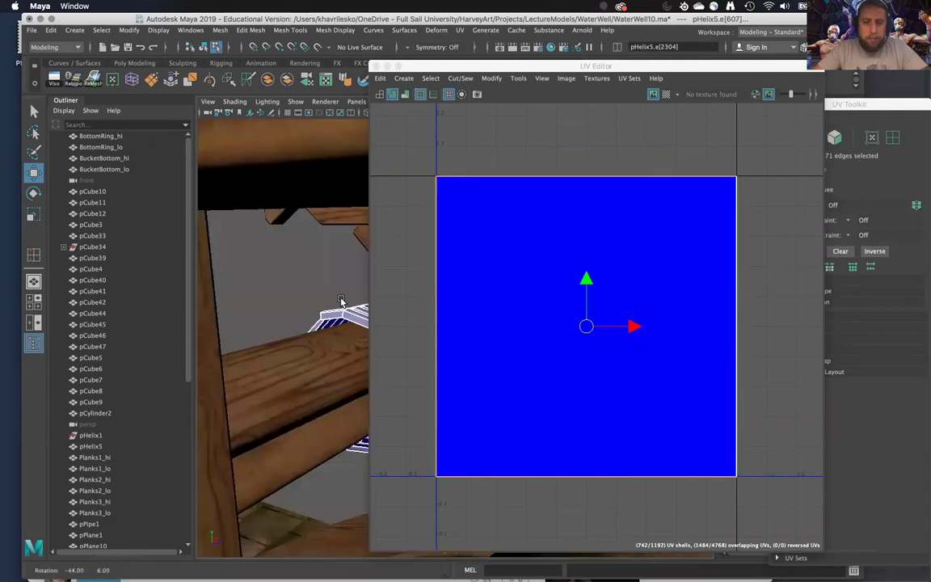
pyautogui.keyDown('alt'); pyautogui.moveTo(252, 297); pyautogui.dragTo(148, 279); pyautogui.keyUp('alt')
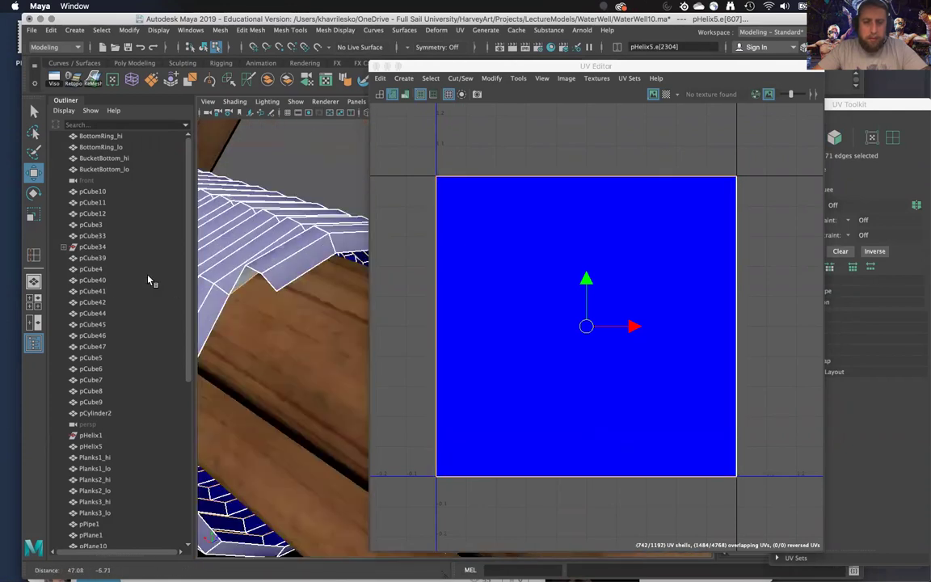
pyautogui.keyDown('alt'); pyautogui.moveTo(269, 276); pyautogui.dragTo(148, 252, button='middle'); pyautogui.keyUp('alt')
pyautogui.keyDown('alt'); pyautogui.moveTo(275, 265); pyautogui.dragTo(251, 256); pyautogui.keyUp('alt')
pyautogui.keyDown('alt'); pyautogui.moveTo(251, 255); pyautogui.dragTo(218, 116, button='right'); pyautogui.keyUp('alt')
pyautogui.keyDown('alt'); pyautogui.moveTo(219, 116); pyautogui.dragTo(333, 326); pyautogui.keyUp('alt')
pyautogui.keyDown('alt'); pyautogui.moveTo(333, 326); pyautogui.dragTo(316, 346, button='right'); pyautogui.keyUp('alt')
pyautogui.keyDown('alt'); pyautogui.moveTo(317, 346); pyautogui.dragTo(249, 293, button='middle'); pyautogui.keyUp('alt')
pyautogui.keyDown('alt'); pyautogui.moveTo(249, 292); pyautogui.dragTo(308, 382, button='right'); pyautogui.keyUp('alt')
pyautogui.keyDown('alt'); pyautogui.moveTo(308, 383); pyautogui.dragTo(293, 352, button='middle'); pyautogui.keyUp('alt')
pyautogui.keyDown('alt'); pyautogui.moveTo(293, 351); pyautogui.dragTo(272, 327); pyautogui.keyUp('alt')
pyautogui.keyDown('alt'); pyautogui.moveTo(272, 328); pyautogui.dragTo(349, 293, button='middle'); pyautogui.keyUp('alt')
pyautogui.keyDown('alt'); pyautogui.moveTo(349, 294); pyautogui.dragTo(327, 359, button='right'); pyautogui.keyUp('alt')
pyautogui.keyDown('alt'); pyautogui.moveTo(327, 360); pyautogui.dragTo(313, 387, button='middle'); pyautogui.keyUp('alt')
pyautogui.keyDown('alt'); pyautogui.moveTo(311, 376); pyautogui.dragTo(295, 364); pyautogui.keyUp('alt')
pyautogui.keyDown('alt'); pyautogui.moveTo(294, 364); pyautogui.dragTo(276, 377, button='middle'); pyautogui.keyUp('alt')
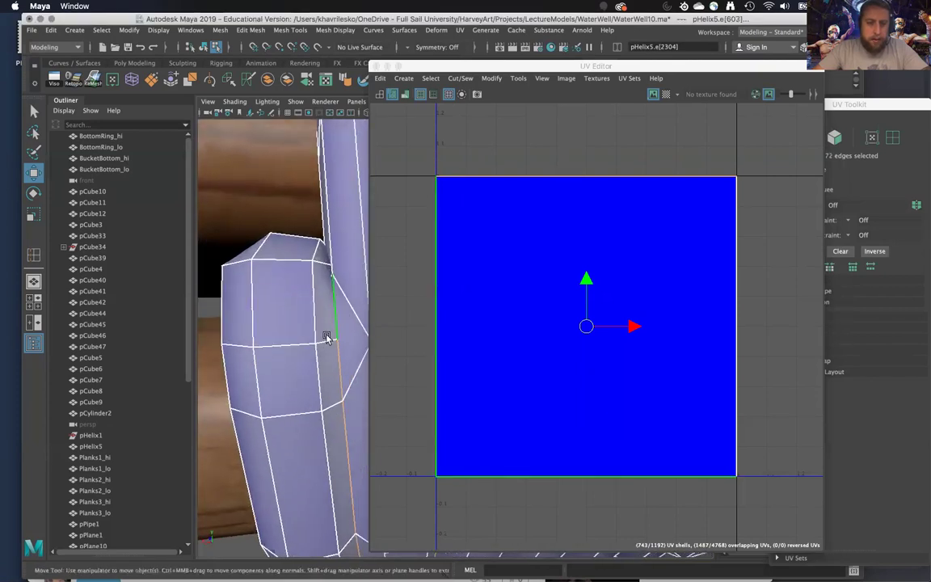
pyautogui.keyDown('shift'); pyautogui.doubleClick(326, 344); pyautogui.keyUp('shift')
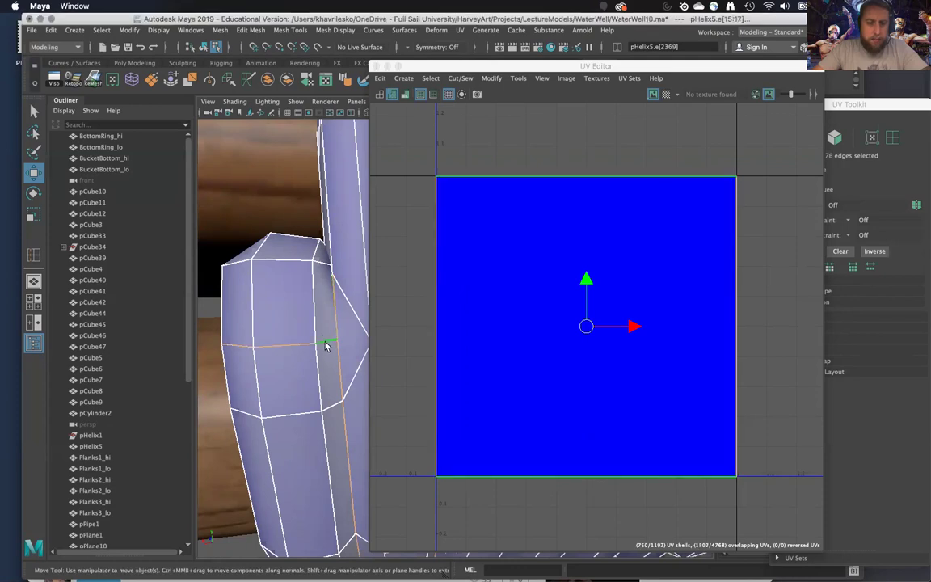
pyautogui.keyDown('alt'); pyautogui.moveTo(330, 336); pyautogui.dragTo(282, 336, button='middle'); pyautogui.keyUp('alt')
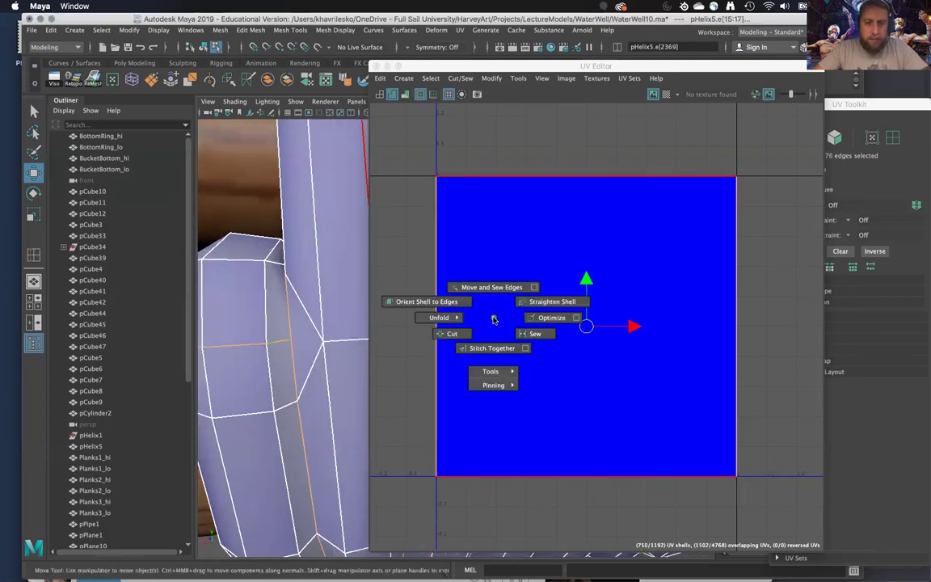
# Invert the edge selection and move and sew those edges, leaving the chosen seams cut
pyautogui.keyDown('shift'); pyautogui.rightClick(494, 320); pyautogui.keyUp('shift')
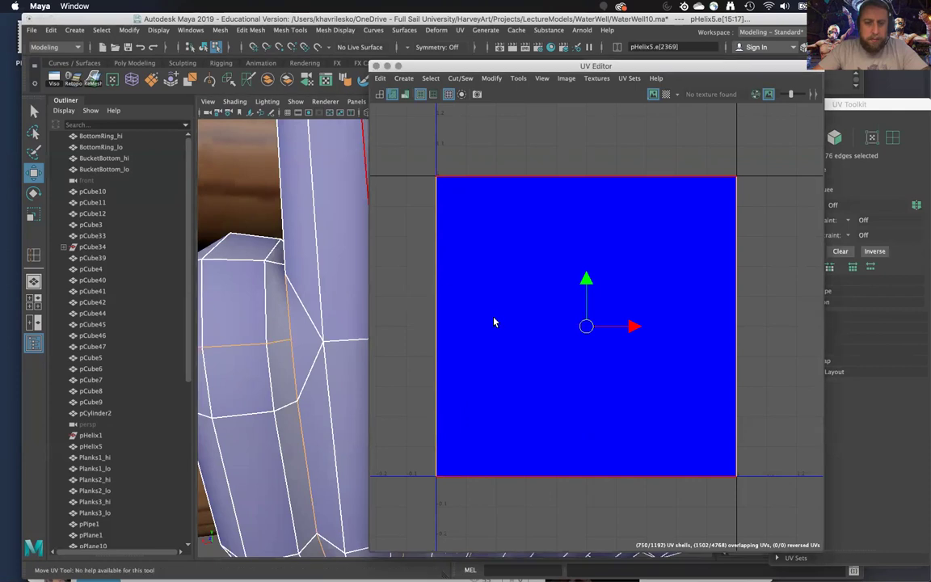
pyautogui.scroll(-3, 494, 322)
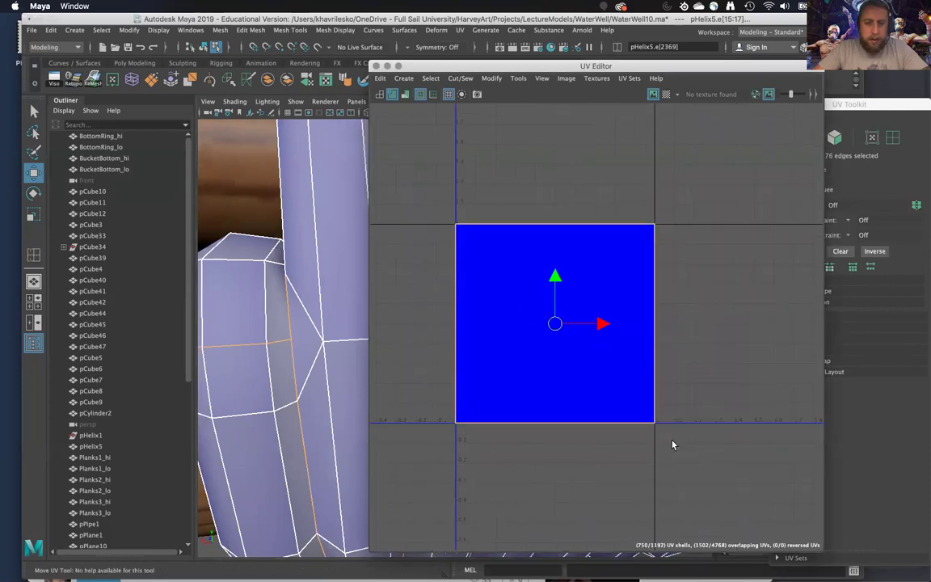
pyautogui.keyDown('shift'); pyautogui.rightClick(618, 377); pyautogui.keyUp('shift')
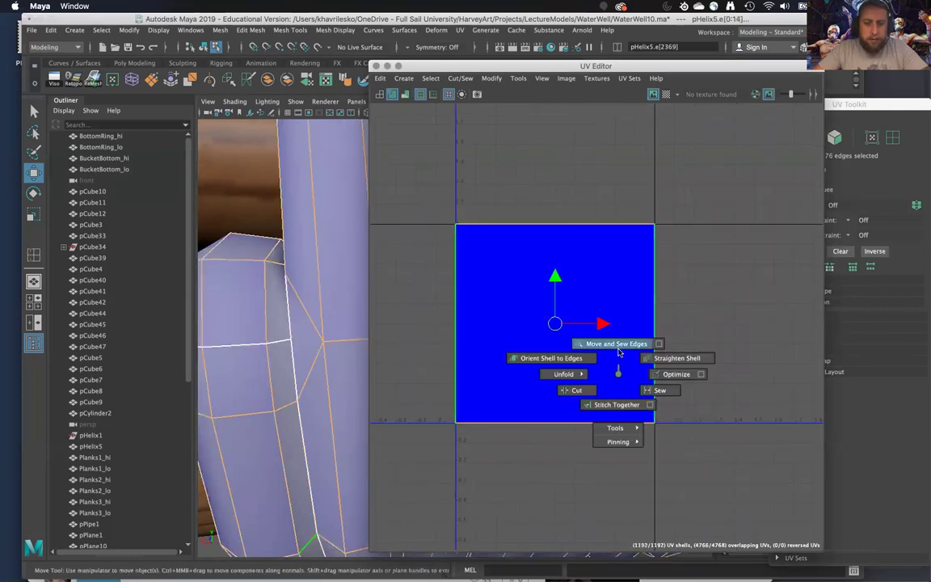
pyautogui.keyDown('shift'); pyautogui.moveTo(618, 374); pyautogui.dragTo(619, 351, button='right'); pyautogui.keyUp('shift')
pyautogui.scroll(-15, 619, 351)
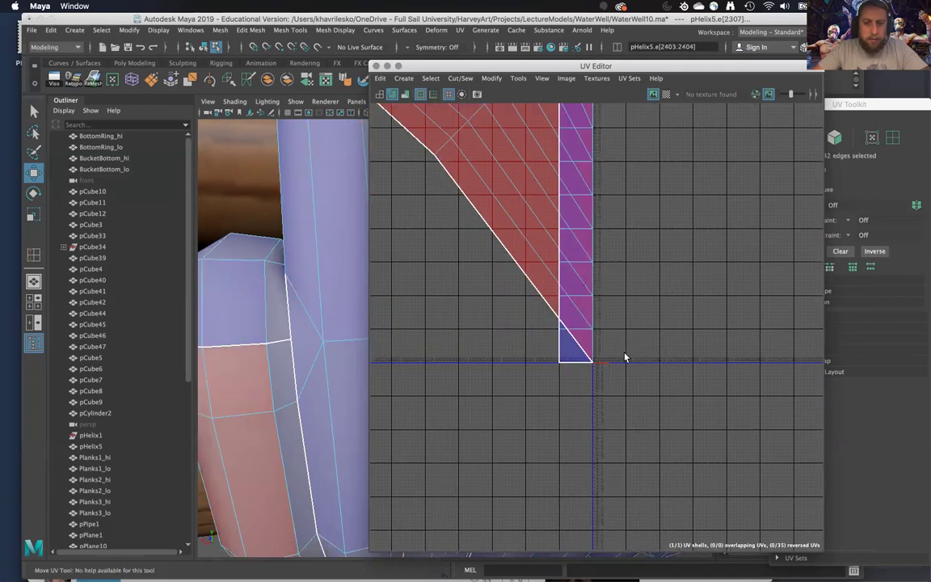
pyautogui.scroll(-5, 625, 357)
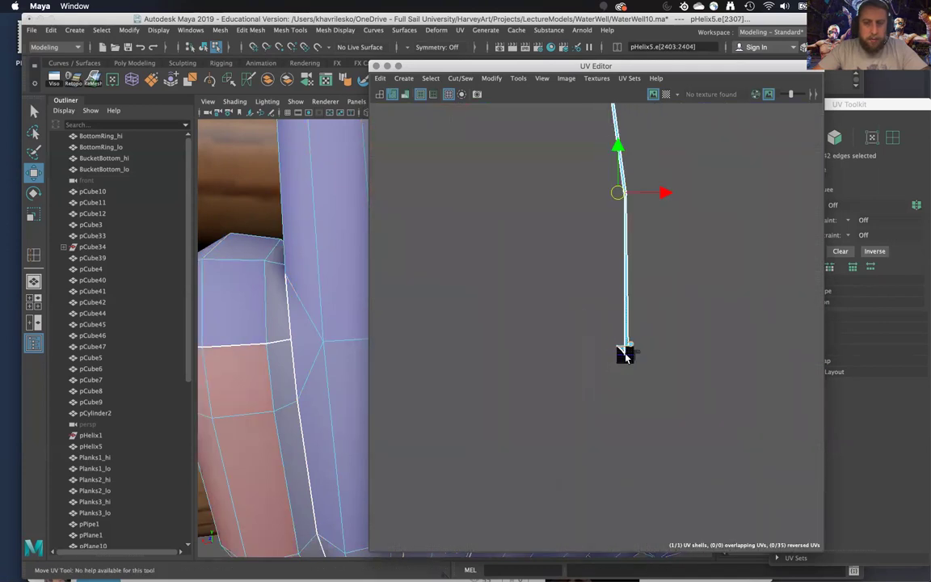
pyautogui.scroll(6, 603, 422)
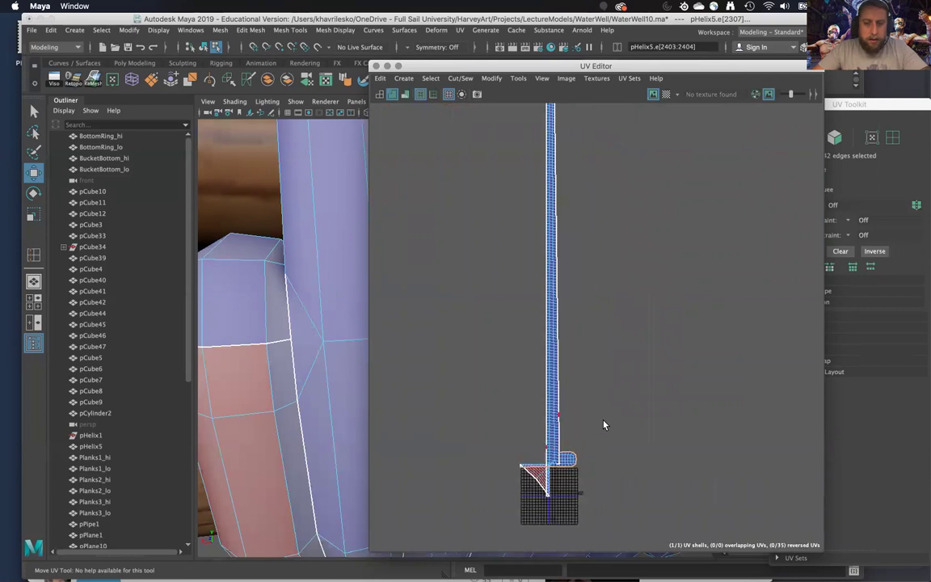
pyautogui.scroll(-4, 604, 420)
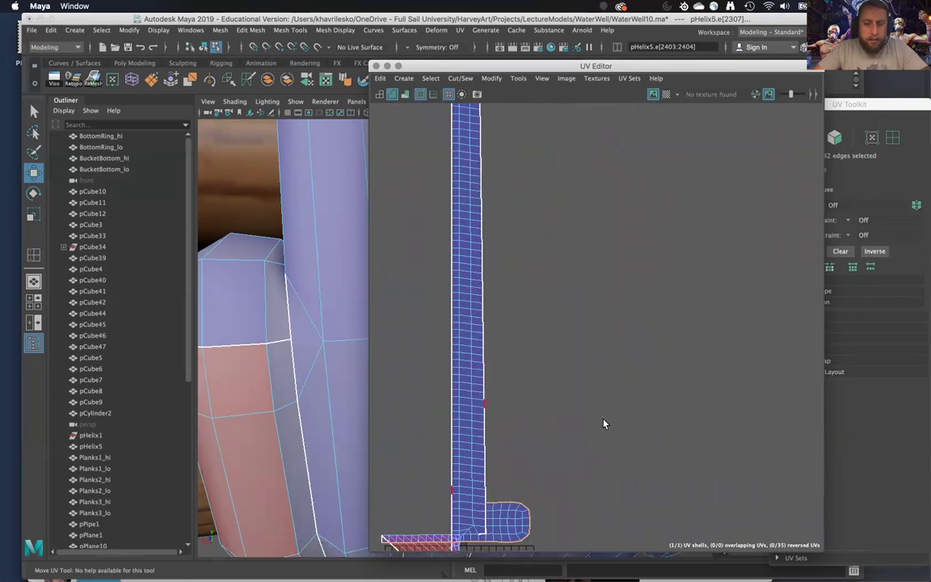
pyautogui.keyDown('alt'); pyautogui.moveTo(603, 421); pyautogui.dragTo(713, 233, button='middle'); pyautogui.keyUp('alt')
pyautogui.scroll(5, 639, 338)
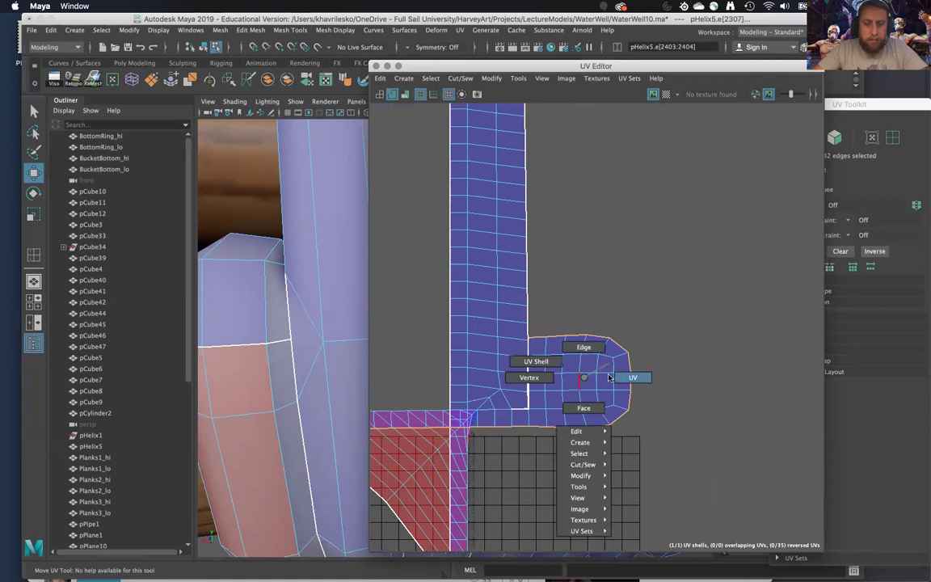
# Select all UVs of the sewn helix shell, and undo that selection
pyautogui.moveTo(609, 378); pyautogui.dragTo(612, 377, button='right')
pyautogui.doubleClick(609, 378)
pyautogui.scroll(-3, 466, 446)
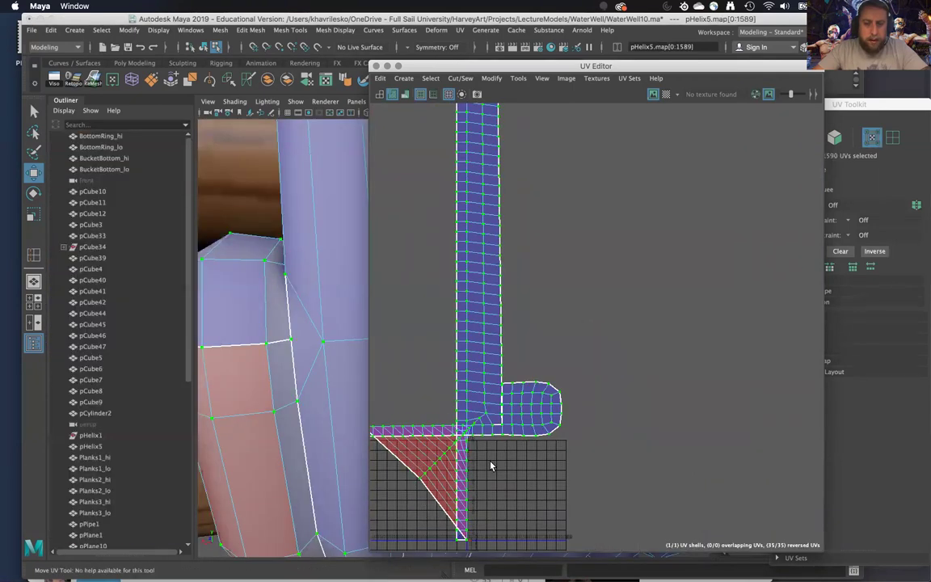
pyautogui.scroll(-2, 490, 464)
pyautogui.press('super+z')
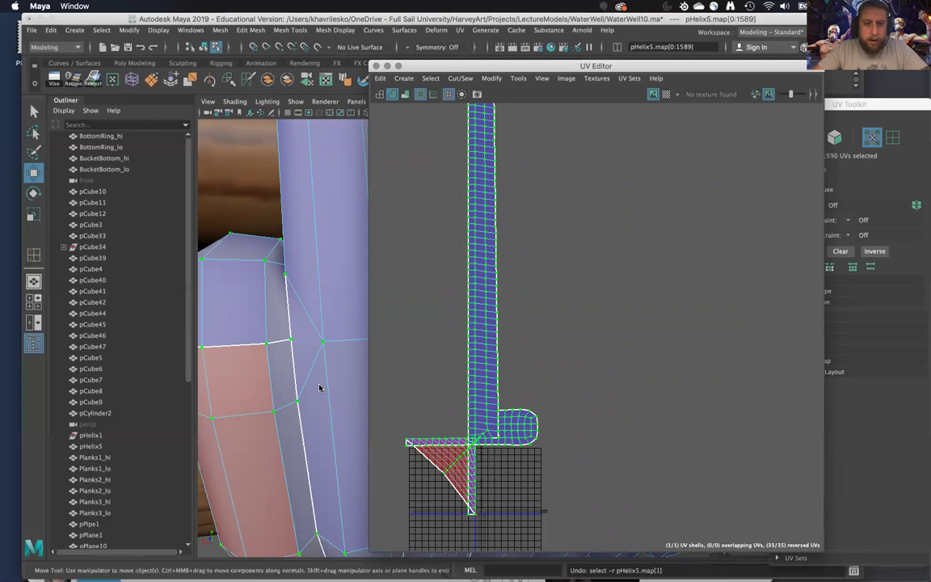
pyautogui.press('super+z')
# Return the helix to object selection, move the UV Editor aside and hide the Outliner
pyautogui.keyDown('alt'); pyautogui.moveTo(316, 388); pyautogui.dragTo(316, 388); pyautogui.keyUp('alt')
pyautogui.moveTo(288, 294); pyautogui.dragTo(332, 139, button='right')
pyautogui.moveTo(532, 74); pyautogui.dragTo(714, 85)
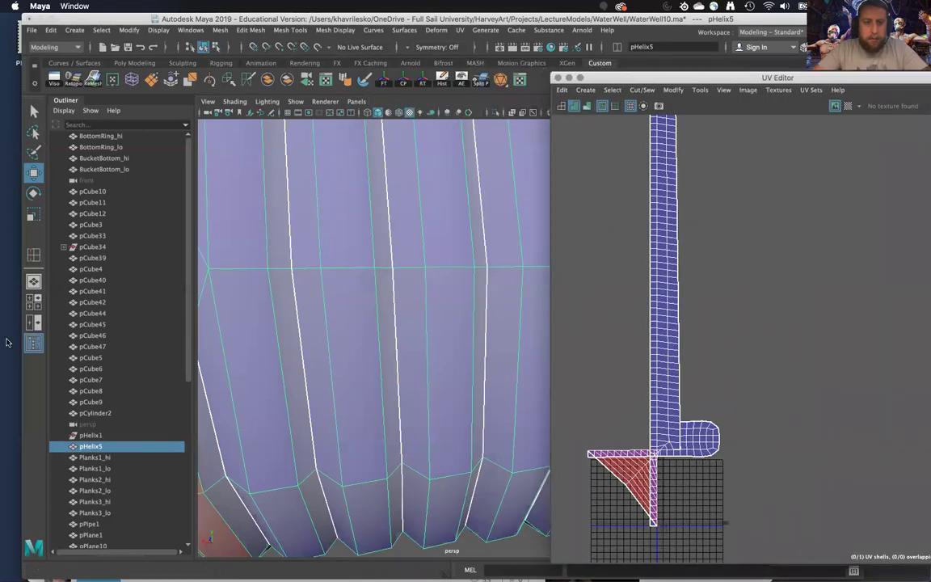
pyautogui.click(33, 346)
# Isolate the pHelix5 rope mesh in the viewport and frame it
pyautogui.scroll(-5, 328, 396)
pyautogui.keyDown('alt'); pyautogui.moveTo(329, 395); pyautogui.dragTo(244, 392); pyautogui.keyUp('alt')
pyautogui.press('f')
pyautogui.hotkey('ctrl', '1')
pyautogui.press('f')
pyautogui.scroll(4, 371, 404)
# Turn on smooth mesh preview for the helix and examine the seam at the rope's end
pyautogui.moveTo(383, 469)
pyautogui.keyDown('alt'); pyautogui.mouseDown()
pyautogui.moveTo(245, 341)
pyautogui.moveTo(384, 477)
pyautogui.mouseUp(); pyautogui.keyUp('alt')
pyautogui.keyDown('alt'); pyautogui.moveTo(384, 476); pyautogui.dragTo(277, 382, button='middle'); pyautogui.keyUp('alt')
pyautogui.keyDown('alt'); pyautogui.moveTo(278, 383); pyautogui.dragTo(287, 285); pyautogui.keyUp('alt')
pyautogui.keyDown('alt'); pyautogui.moveTo(287, 285); pyautogui.dragTo(295, 305, button='right'); pyautogui.keyUp('alt')
pyautogui.keyDown('alt'); pyautogui.moveTo(295, 306); pyautogui.dragTo(304, 305); pyautogui.keyUp('alt')
pyautogui.keyDown('alt'); pyautogui.moveTo(304, 305); pyautogui.dragTo(318, 368, button='right'); pyautogui.keyUp('alt')
pyautogui.keyDown('alt'); pyautogui.moveTo(318, 367); pyautogui.dragTo(308, 327); pyautogui.keyUp('alt')
pyautogui.keyDown('alt'); pyautogui.moveTo(308, 327); pyautogui.dragTo(302, 303, button='right'); pyautogui.keyUp('alt')
pyautogui.press('3')
pyautogui.keyDown('alt'); pyautogui.moveTo(309, 326); pyautogui.dragTo(331, 376); pyautogui.keyUp('alt')
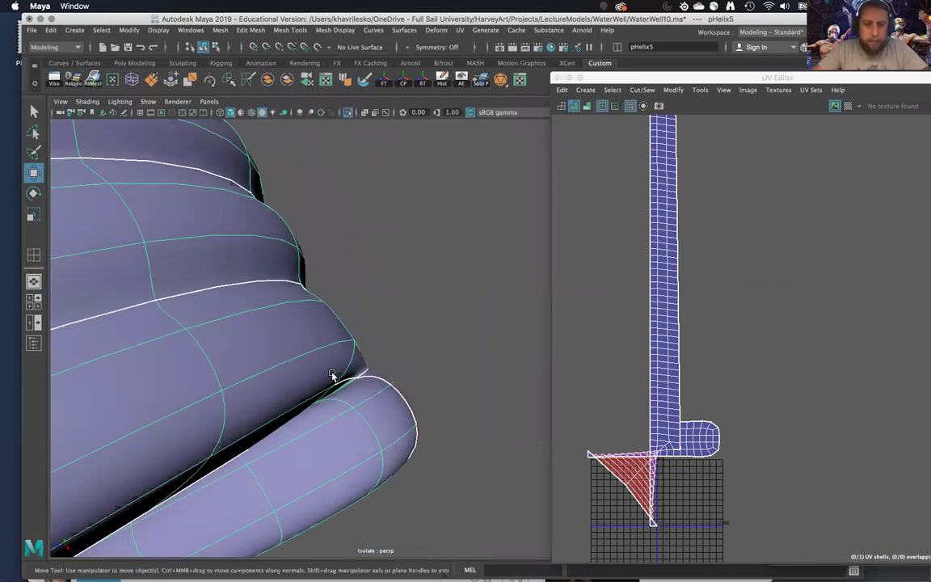
# Switch to edge selection and pick the edge deep in the crease beside the rope's end
pyautogui.moveTo(343, 265); pyautogui.dragTo(336, 233, button='right')
pyautogui.keyDown('alt'); pyautogui.moveTo(401, 374); pyautogui.dragTo(383, 391); pyautogui.keyUp('alt')
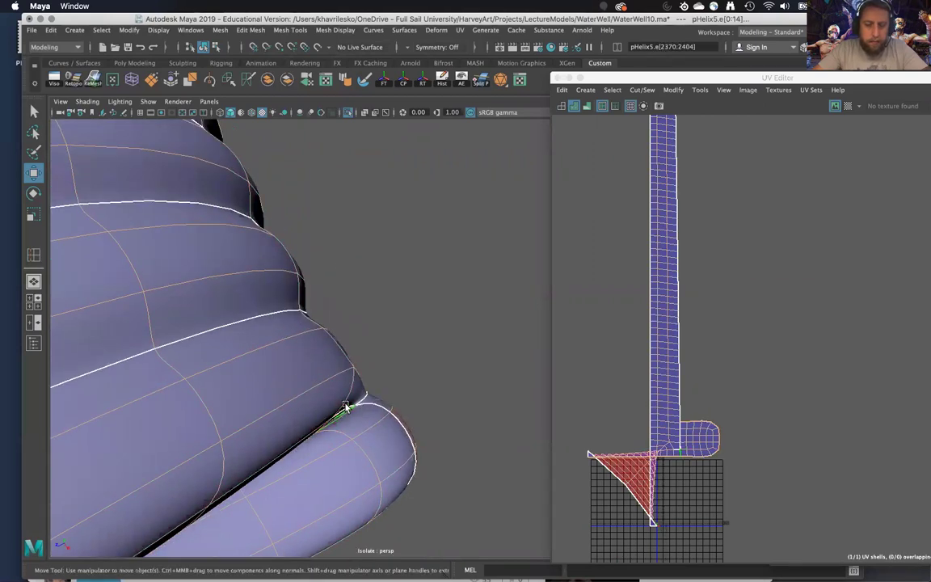
pyautogui.keyDown('alt'); pyautogui.moveTo(345, 406); pyautogui.dragTo(324, 346, button='middle'); pyautogui.keyUp('alt')
pyautogui.keyDown('alt'); pyautogui.moveTo(324, 346); pyautogui.dragTo(346, 394, button='right'); pyautogui.keyUp('alt')
pyautogui.keyDown('alt'); pyautogui.moveTo(346, 395); pyautogui.dragTo(280, 375, button='middle'); pyautogui.keyUp('alt')
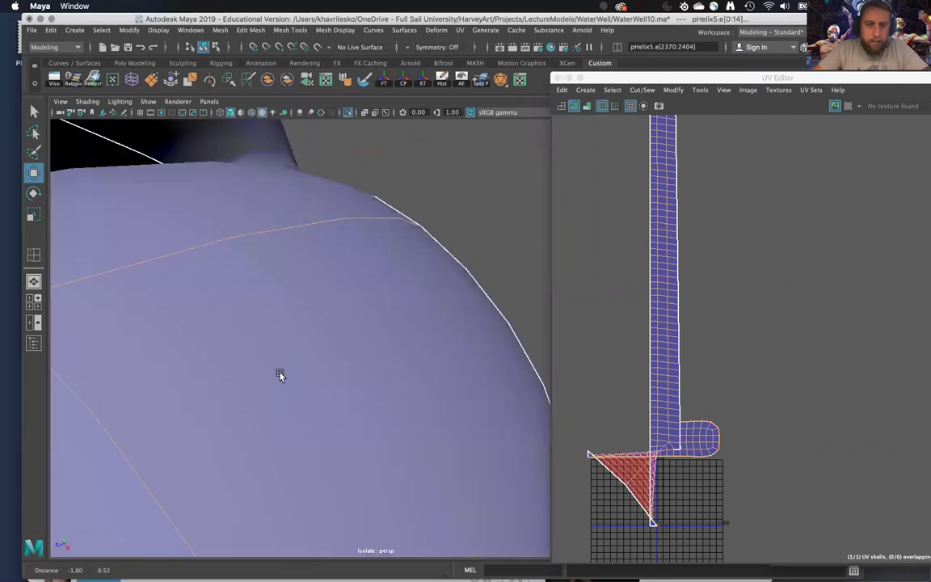
pyautogui.moveTo(280, 375)
pyautogui.keyDown('alt'); pyautogui.mouseDown()
pyautogui.moveTo(295, 379)
pyautogui.moveTo(288, 380)
pyautogui.mouseUp(); pyautogui.keyUp('alt')
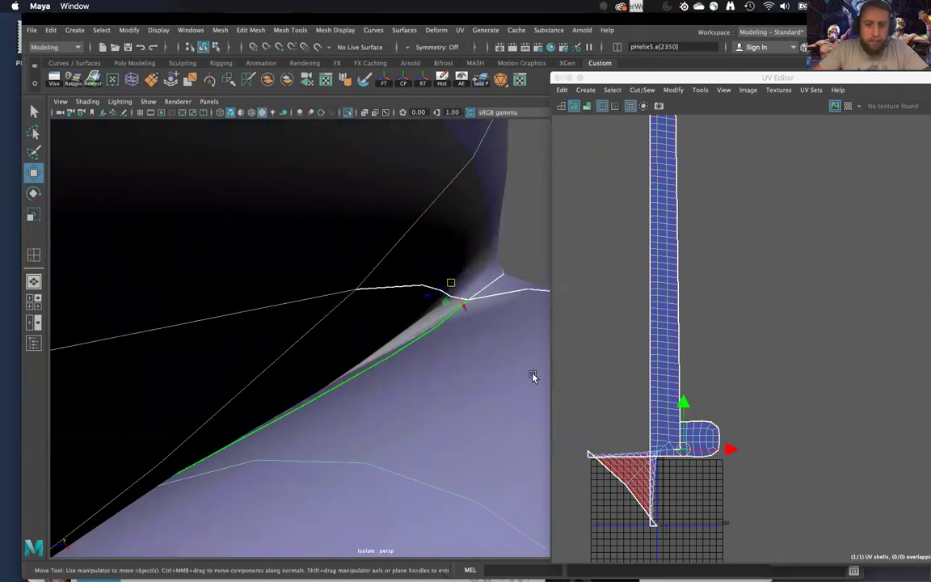
# Undo the helix's isolation and the previous edge inversion to get back to the seam edge selection
pyautogui.press('super+z')
pyautogui.press('super+z')
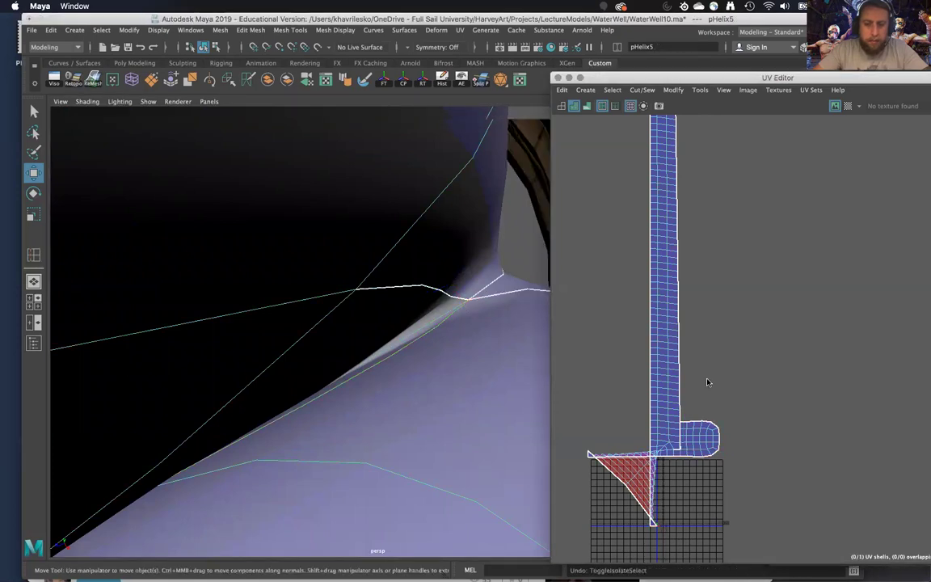
pyautogui.hotkey('ctrl', 'z')
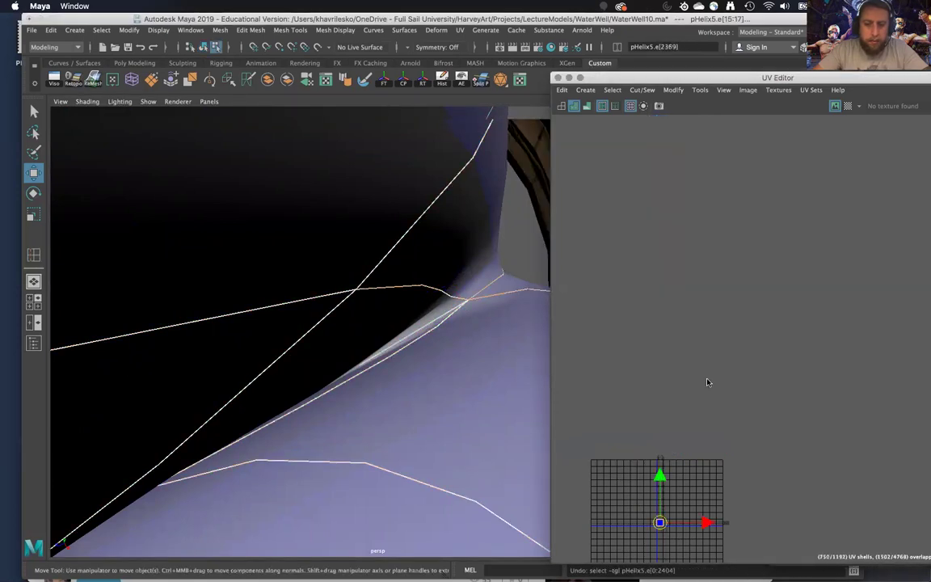
# Add the edge deep in the crease beside the rope's end to the seam selection
pyautogui.press('f')
pyautogui.keyDown('alt'); pyautogui.moveTo(401, 382); pyautogui.dragTo(391, 346, button='right'); pyautogui.keyUp('alt')
pyautogui.keyDown('alt'); pyautogui.moveTo(391, 346); pyautogui.dragTo(383, 362); pyautogui.keyUp('alt')
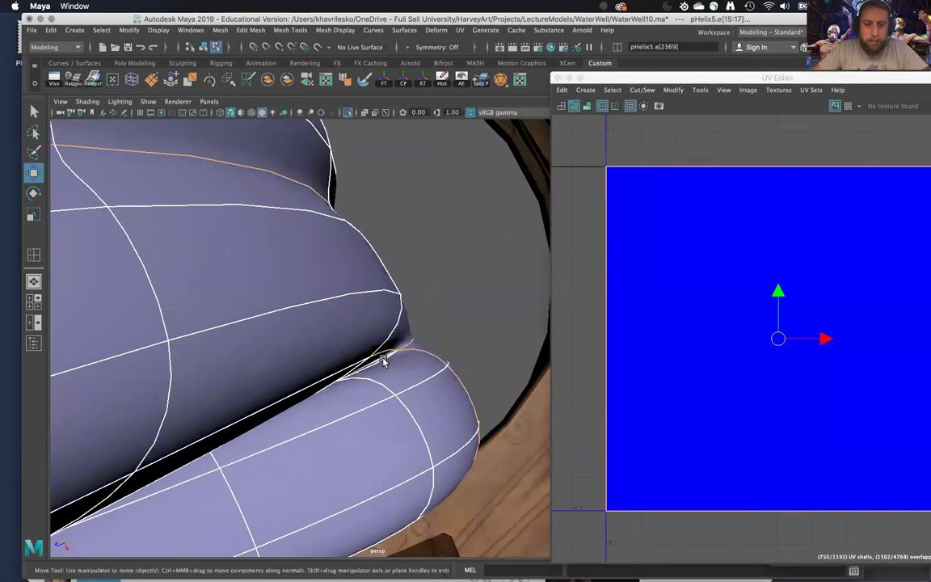
pyautogui.keyDown('alt'); pyautogui.moveTo(405, 368); pyautogui.dragTo(376, 366, button='middle'); pyautogui.keyUp('alt')
pyautogui.keyDown('alt'); pyautogui.moveTo(376, 366); pyautogui.dragTo(380, 384, button='right'); pyautogui.keyUp('alt')
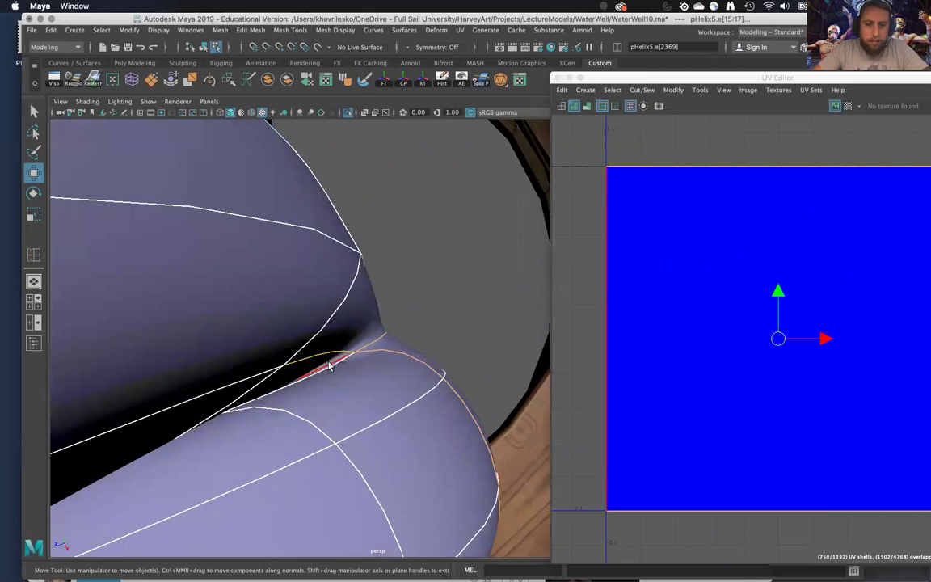
pyautogui.keyDown('shift'); pyautogui.click(335, 363); pyautogui.keyUp('shift')
# Check the seam around the rope's end, invert the edge selection and move and sew those edges
pyautogui.press('f')
pyautogui.keyDown('alt'); pyautogui.moveTo(354, 405); pyautogui.dragTo(384, 484); pyautogui.keyUp('alt')
pyautogui.keyDown('alt'); pyautogui.moveTo(384, 483); pyautogui.dragTo(405, 505, button='right'); pyautogui.keyUp('alt')
pyautogui.keyDown('alt'); pyautogui.moveTo(405, 505); pyautogui.dragTo(404, 496); pyautogui.keyUp('alt')
pyautogui.keyDown('alt'); pyautogui.moveTo(365, 409); pyautogui.dragTo(396, 512, button='right'); pyautogui.keyUp('alt')
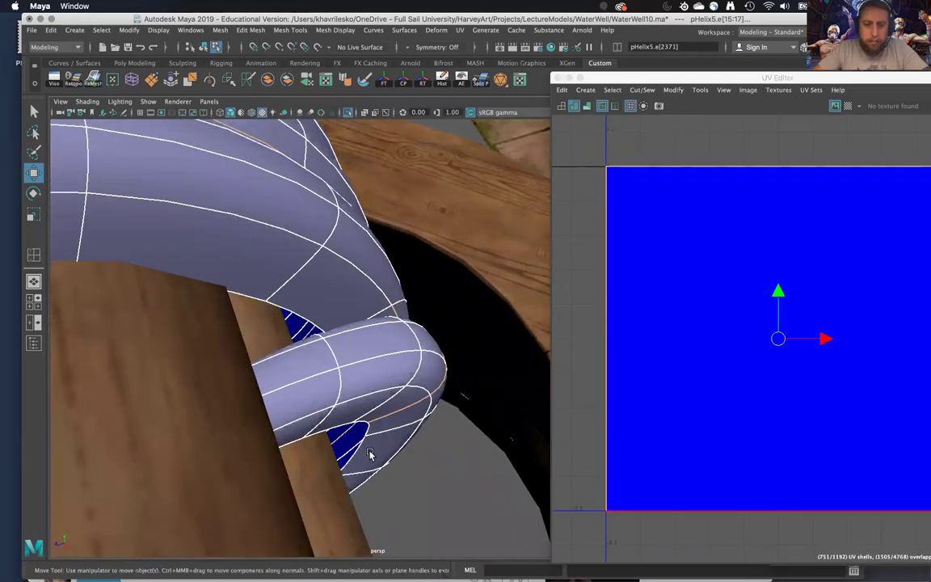
pyautogui.keyDown('alt'); pyautogui.moveTo(359, 457); pyautogui.dragTo(395, 451); pyautogui.keyUp('alt')
pyautogui.keyDown('alt'); pyautogui.moveTo(394, 451); pyautogui.dragTo(297, 415, button='middle'); pyautogui.keyUp('alt')
pyautogui.keyDown('alt'); pyautogui.moveTo(297, 416); pyautogui.dragTo(332, 520, button='right'); pyautogui.keyUp('alt')
pyautogui.moveTo(332, 520)
pyautogui.keyDown('alt'); pyautogui.mouseDown()
pyautogui.moveTo(375, 516)
pyautogui.moveTo(332, 504)
pyautogui.mouseUp(); pyautogui.keyUp('alt')
pyautogui.scroll(-6, 702, 437)
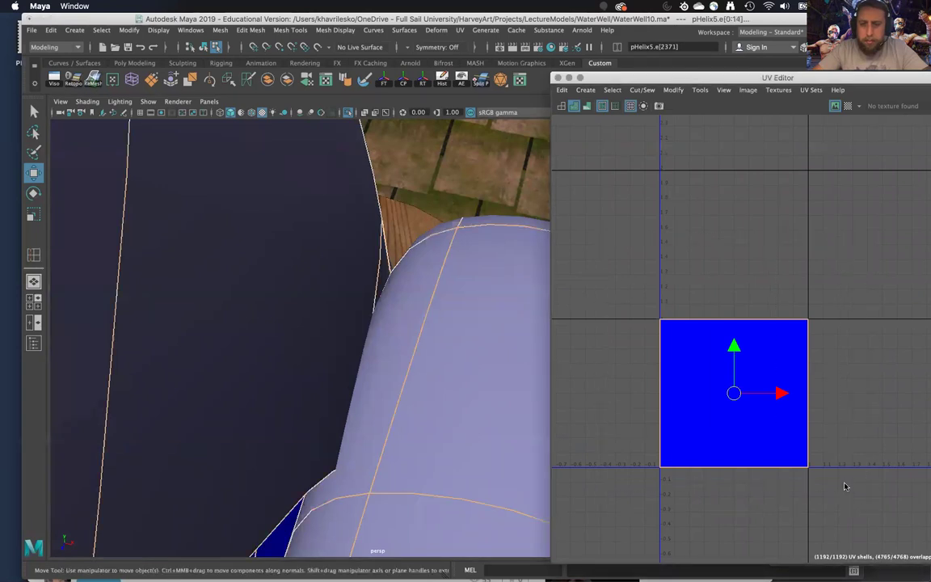
pyautogui.keyDown('shift'); pyautogui.moveTo(841, 430); pyautogui.dragTo(842, 430, button='right'); pyautogui.keyUp('shift')
pyautogui.scroll(-10, 842, 430)
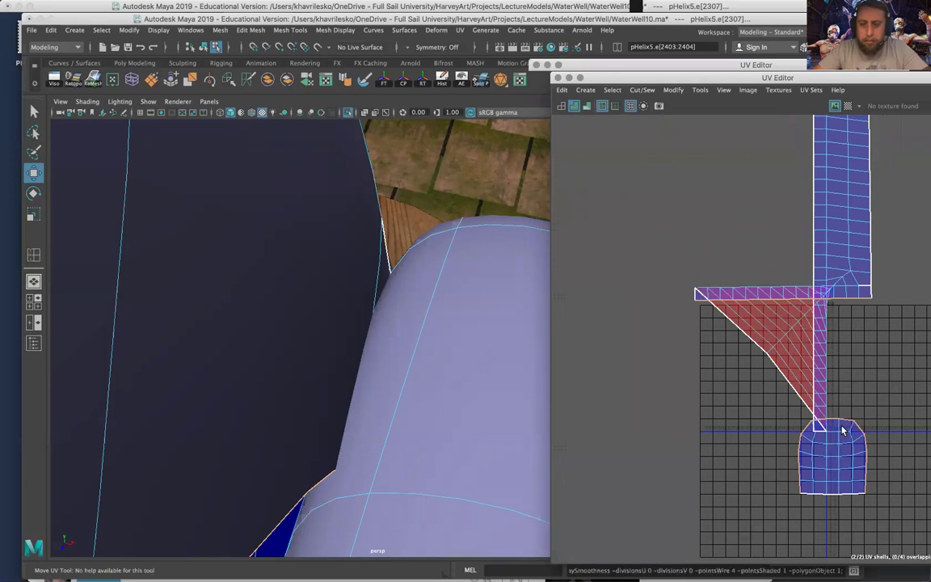
# Turn off the helix's smooth mesh preview and examine the folded, overlapping part of the UV layout
pyautogui.press('1')
pyautogui.keyDown('alt'); pyautogui.moveTo(824, 381); pyautogui.dragTo(719, 440, button='middle'); pyautogui.keyUp('alt')
pyautogui.scroll(8, 718, 440)
pyautogui.moveTo(711, 333)
pyautogui.keyDown('alt'); pyautogui.mouseDown(button='middle')
pyautogui.moveTo(690, 434)
pyautogui.moveTo(696, 333)
pyautogui.mouseUp(button='middle'); pyautogui.keyUp('alt')
pyautogui.scroll(-8, 691, 432)
pyautogui.scroll(8, 715, 408)
# Move the rope end cap's UV shell clear of the long strip
pyautogui.moveTo(716, 410); pyautogui.dragTo(733, 407, button='right')
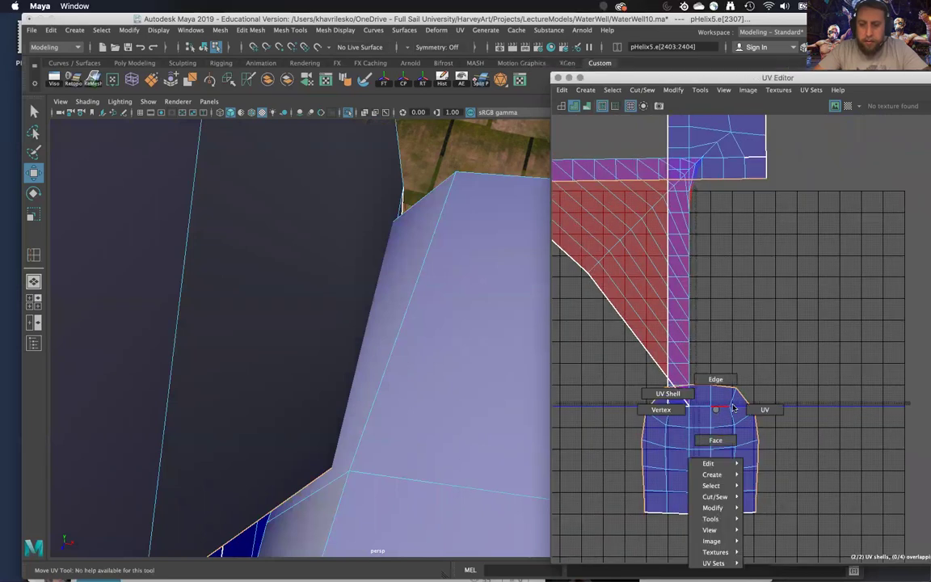
pyautogui.moveTo(700, 447); pyautogui.dragTo(865, 446)
pyautogui.scroll(-5, 738, 410)
pyautogui.scroll(-3, 738, 411)
# Select UVs on the folded branch and locate them on the rope's end in the viewport
pyautogui.click(669, 326)
pyautogui.moveTo(705, 338); pyautogui.dragTo(707, 338)
pyautogui.press('f')
pyautogui.scroll(-3, 397, 427)
pyautogui.keyDown('alt'); pyautogui.moveTo(398, 426); pyautogui.dragTo(316, 426); pyautogui.keyUp('alt')
# Undo the shell move, the move-and-sew and the inversion back to the seam edge selection
pyautogui.hotkey('ctrl', 'z')
pyautogui.hotkey('ctrl', 'z')
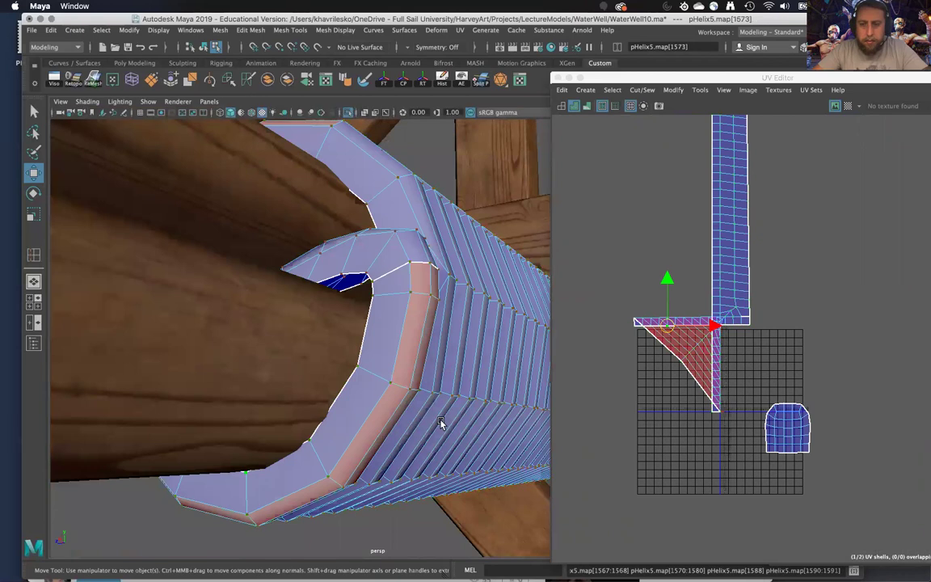
pyautogui.hotkey('ctrl', 'z')
pyautogui.hotkey('ctrl', 'z')
pyautogui.hotkey('ctrl', 'z')
pyautogui.hotkey('ctrl', 'z')
pyautogui.hotkey('ctrl', 'z')
pyautogui.hotkey('ctrl', 'z')
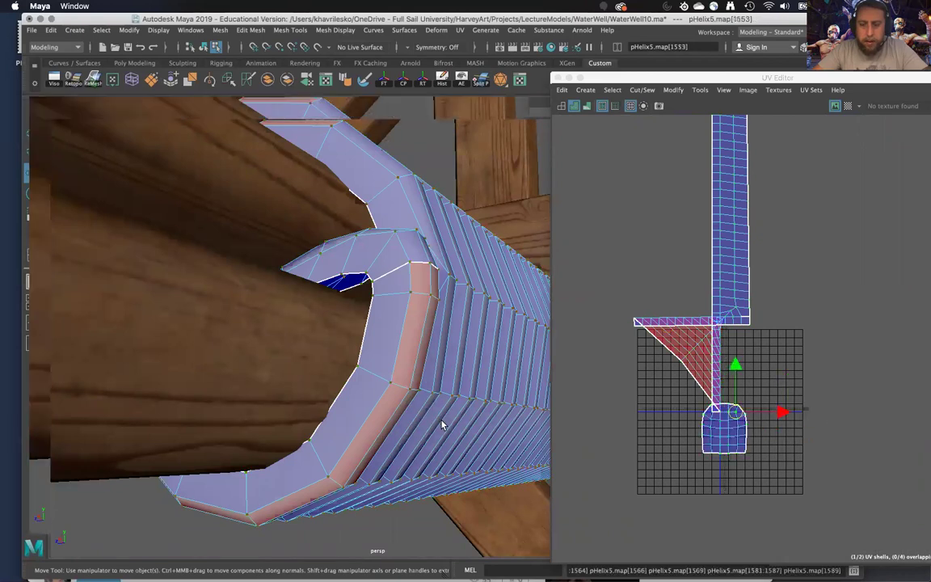
pyautogui.hotkey('ctrl', 'z')
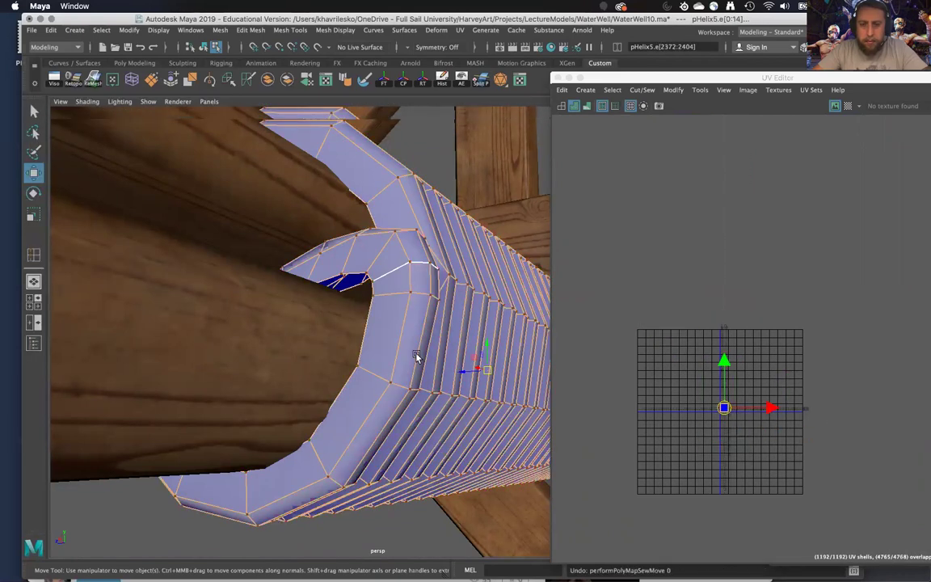
pyautogui.keyDown('alt'); pyautogui.moveTo(403, 374); pyautogui.dragTo(383, 389); pyautogui.keyUp('alt')
pyautogui.hotkey('ctrl', 'z')
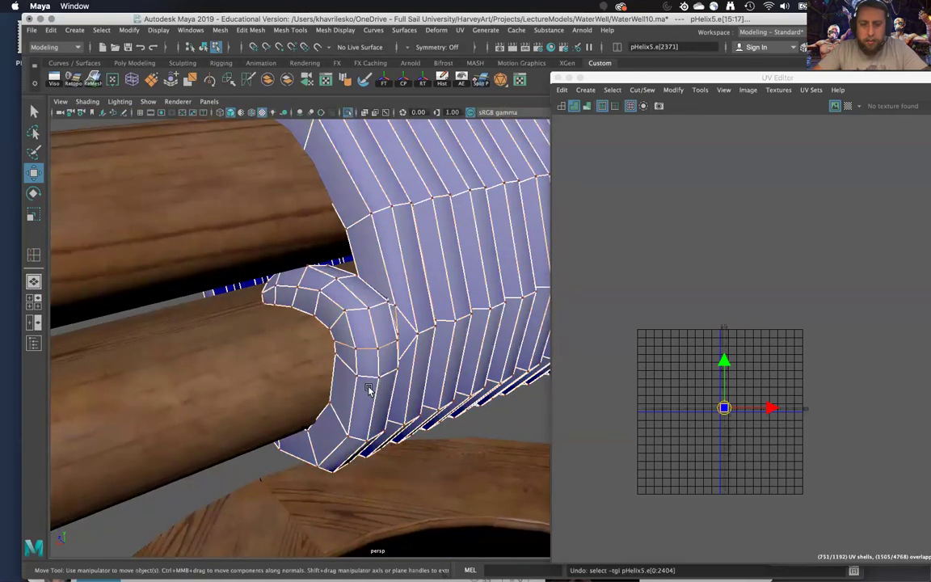
# Switch to edge selection and add the missing lengthwise edges running from the rope's end along the coil to the seam
pyautogui.moveTo(352, 385); pyautogui.dragTo(353, 234, button='right')
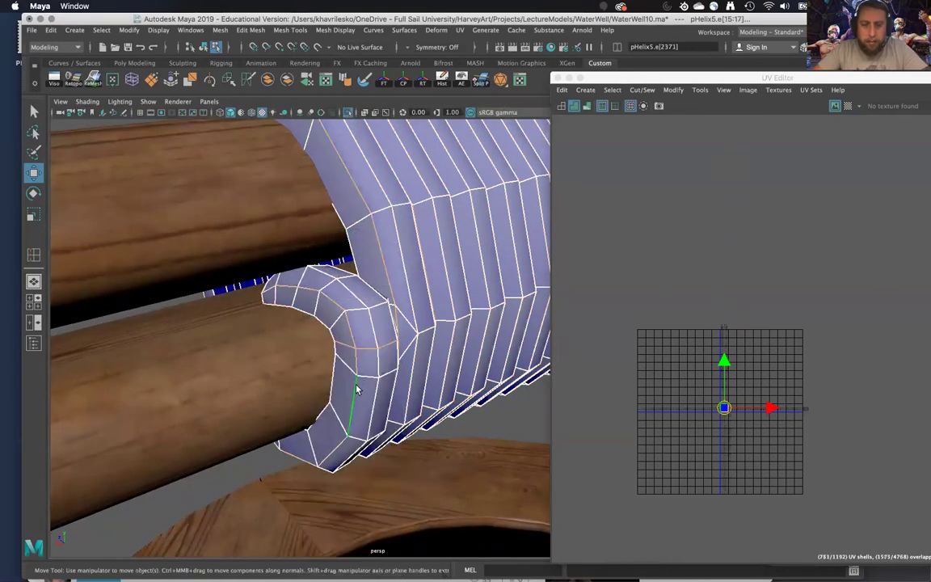
pyautogui.keyDown('alt'); pyautogui.moveTo(360, 395); pyautogui.dragTo(391, 398); pyautogui.keyUp('alt')
pyautogui.keyDown('alt'); pyautogui.moveTo(433, 392); pyautogui.dragTo(324, 317); pyautogui.keyUp('alt')
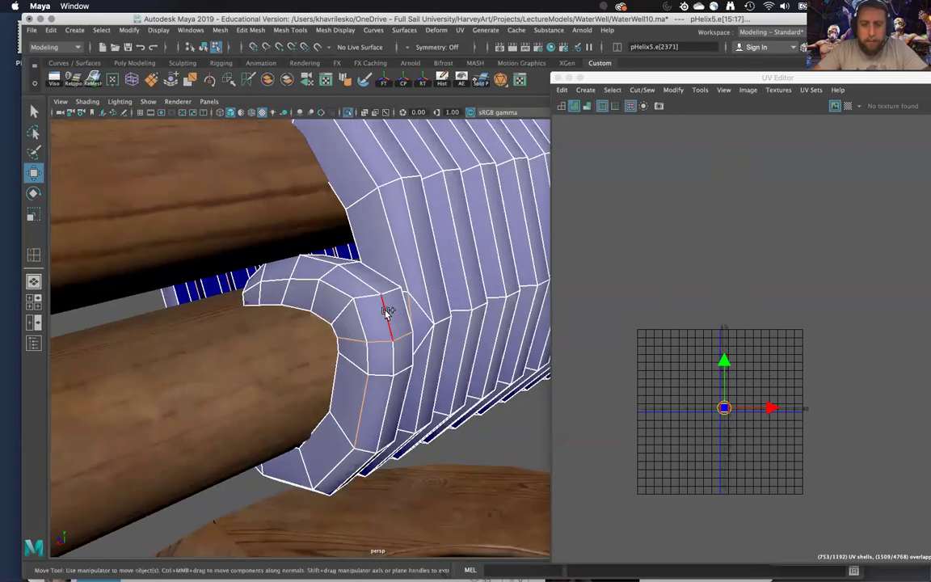
pyautogui.keyDown('alt'); pyautogui.moveTo(410, 350); pyautogui.dragTo(377, 300); pyautogui.keyUp('alt')
pyautogui.keyDown('shift'); pyautogui.moveTo(607, 263); pyautogui.dragTo(574, 277, button='right'); pyautogui.keyUp('shift')
pyautogui.scroll(3, 363, 408)
pyautogui.keyDown('alt'); pyautogui.moveTo(383, 401); pyautogui.dragTo(657, 396); pyautogui.keyUp('alt')
pyautogui.scroll(3, 672, 421)
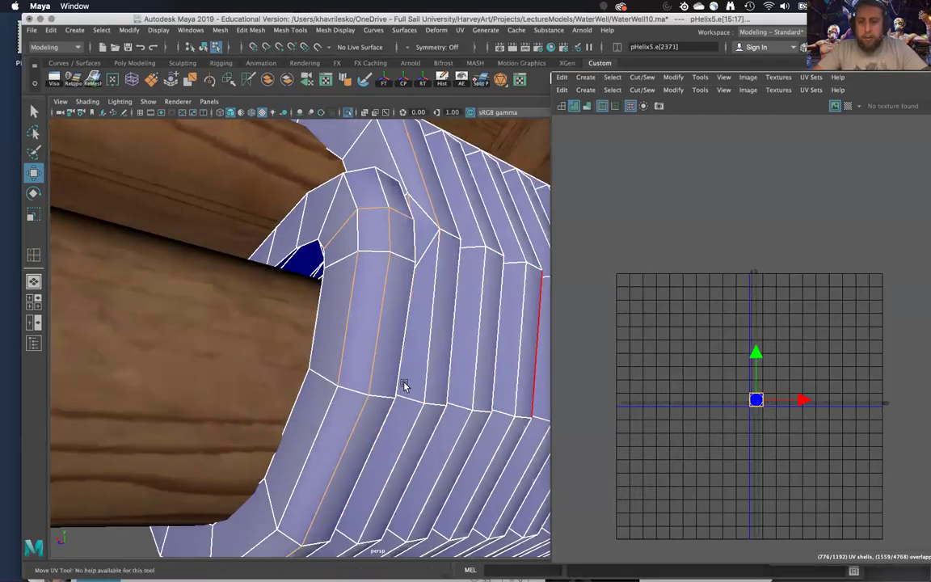
pyautogui.scroll(-5, 406, 385)
pyautogui.hotkey('ctrl', 'z')
pyautogui.keyDown('alt'); pyautogui.moveTo(405, 380); pyautogui.dragTo(364, 394); pyautogui.keyUp('alt')
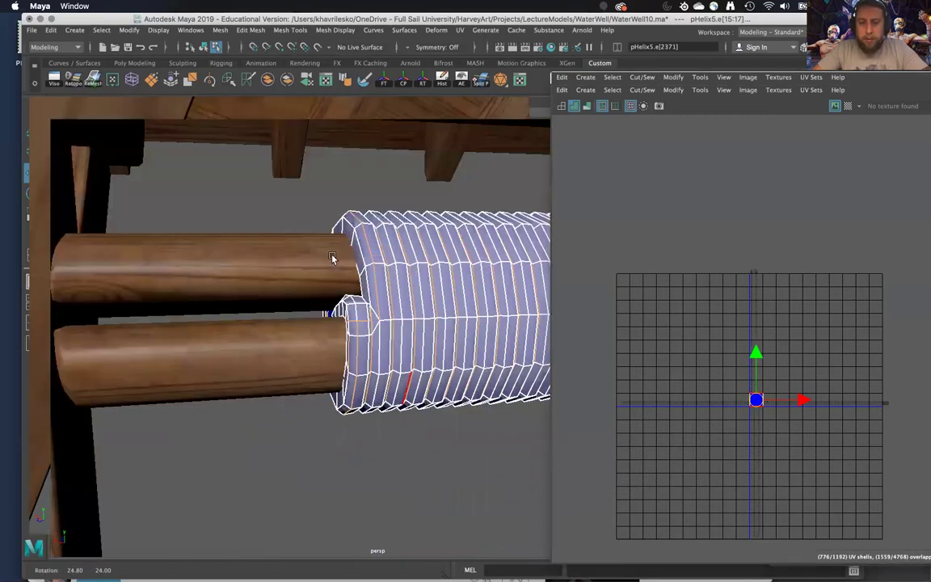
# Invert the edge selection across the whole helix, move and sew those edges, and switch to UV selection
pyautogui.keyDown('alt'); pyautogui.moveTo(364, 394); pyautogui.dragTo(298, 316, button='right'); pyautogui.keyUp('alt')
pyautogui.keyDown('alt'); pyautogui.moveTo(487, 362); pyautogui.dragTo(331, 393, button='middle'); pyautogui.keyUp('alt')
pyautogui.keyDown('alt'); pyautogui.moveTo(330, 393); pyautogui.dragTo(350, 270, button='right'); pyautogui.keyUp('alt')
pyautogui.keyDown('alt'); pyautogui.moveTo(349, 270); pyautogui.dragTo(336, 228); pyautogui.keyUp('alt')
pyautogui.keyDown('shift'); pyautogui.moveTo(225, 290); pyautogui.dragTo(569, 437); pyautogui.keyUp('shift')
pyautogui.keyDown('shift'); pyautogui.moveTo(687, 439); pyautogui.dragTo(687, 396, button='right'); pyautogui.keyUp('shift')
pyautogui.scroll(-5, 688, 396)
pyautogui.scroll(-4, 689, 396)
pyautogui.scroll(9, 688, 396)
pyautogui.keyDown('alt'); pyautogui.moveTo(679, 231); pyautogui.dragTo(669, 268, button='middle'); pyautogui.keyUp('alt')
pyautogui.moveTo(657, 254); pyautogui.dragTo(678, 256, button='right')
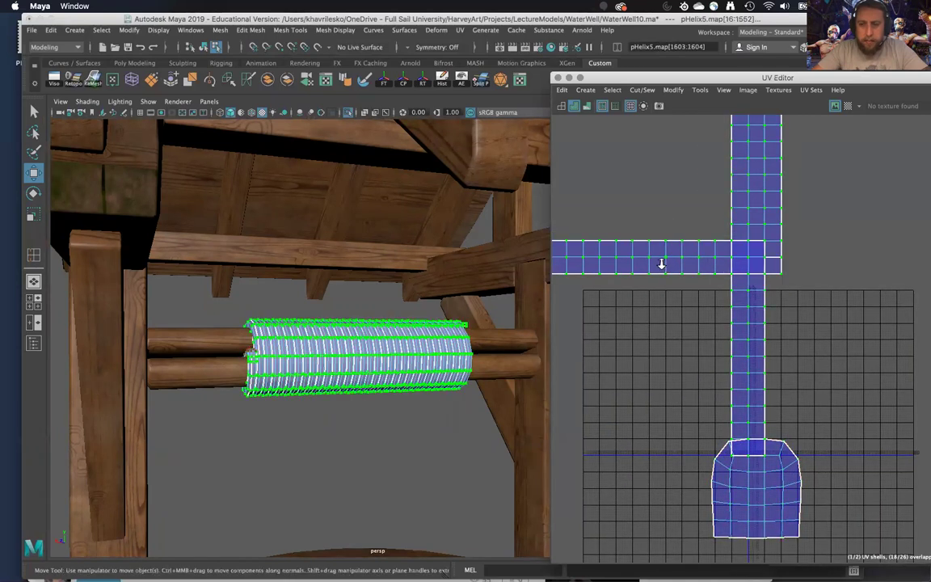
# Select the UVs of the sideways branch and locate them on the rope's end
pyautogui.scroll(-3, 664, 265)
pyautogui.click(664, 262)
pyautogui.scroll(3, 649, 256)
pyautogui.moveTo(580, 235); pyautogui.dragTo(708, 305)
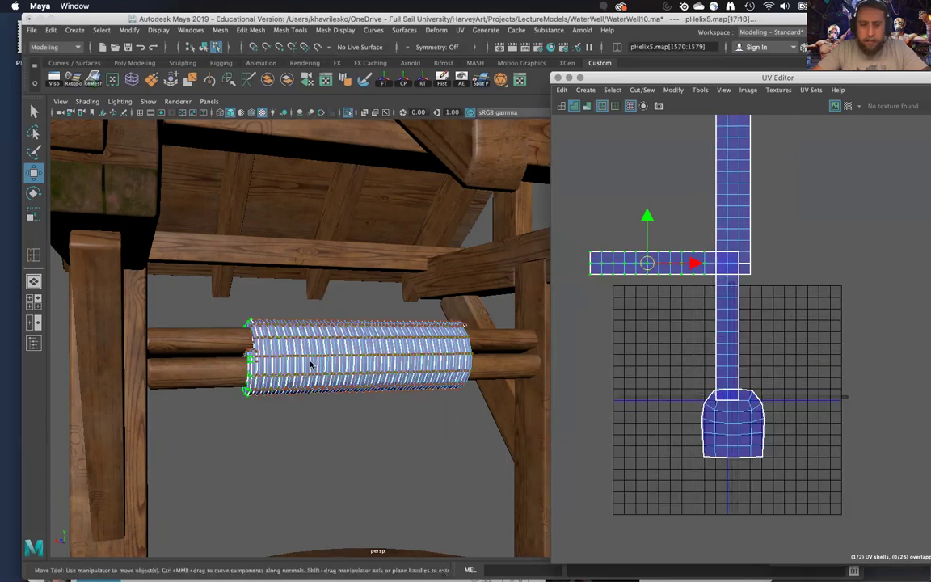
pyautogui.press('f')
pyautogui.keyDown('alt'); pyautogui.moveTo(300, 331); pyautogui.dragTo(320, 353, button='right'); pyautogui.keyUp('alt')
pyautogui.keyDown('alt'); pyautogui.moveTo(320, 354); pyautogui.dragTo(322, 332); pyautogui.keyUp('alt')
pyautogui.keyDown('alt'); pyautogui.moveTo(322, 332); pyautogui.dragTo(332, 372, button='right'); pyautogui.keyUp('alt')
# Undo the UV selection, the sewing and the inversion to restore the extended seam edge selection
pyautogui.press('super+z')
pyautogui.press('super+z')
pyautogui.press('super+z')
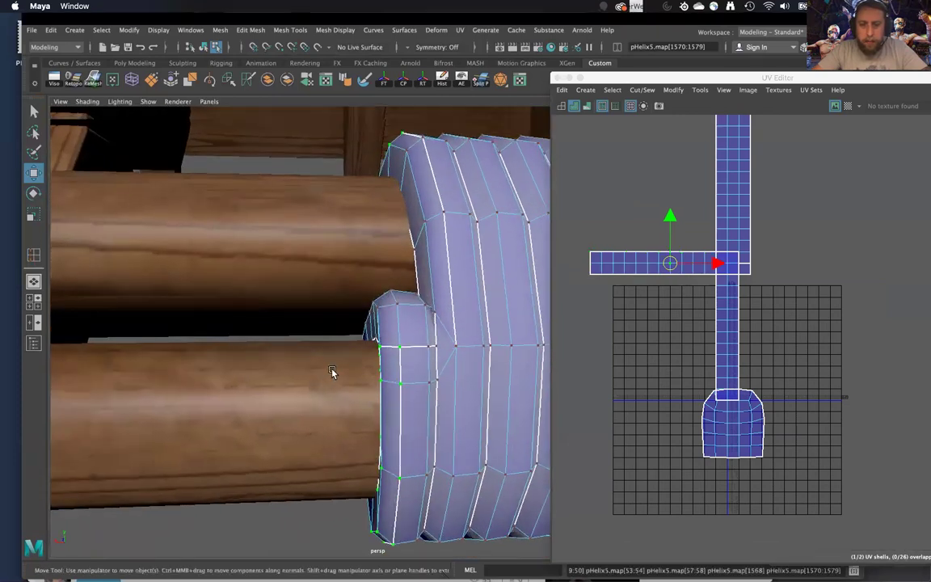
pyautogui.press('super+z')
pyautogui.press('super+z')
pyautogui.press('super+z')
pyautogui.press('super+z')
pyautogui.press('super+z')
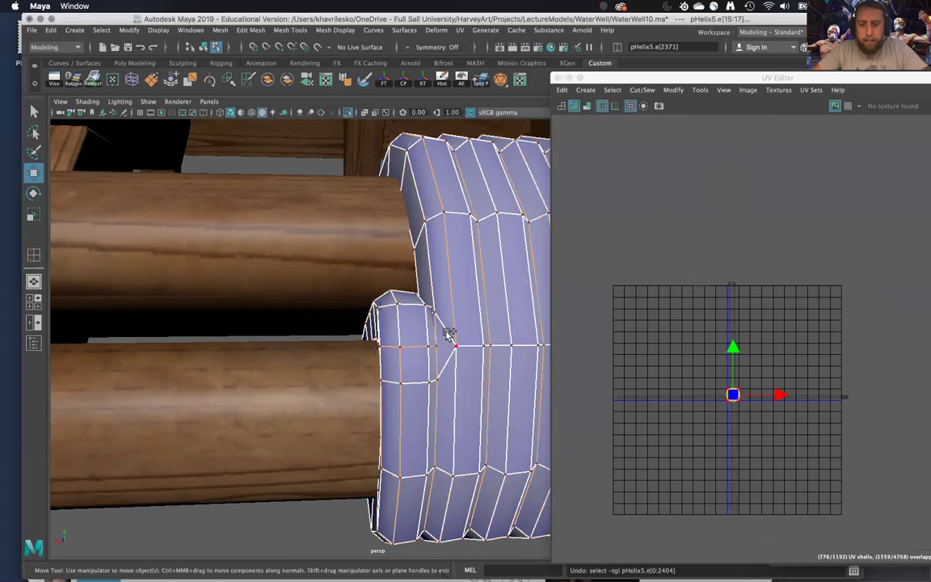
# Add the diagonal edge between the rope's end and the first coil to the seam, and move and sew all other edges
pyautogui.rightClick(446, 331)
pyautogui.moveTo(452, 284); pyautogui.dragTo(452, 280, button='right')
pyautogui.keyDown('shift'); pyautogui.click(444, 326); pyautogui.keyUp('shift')
pyautogui.scroll(-1, 696, 408)
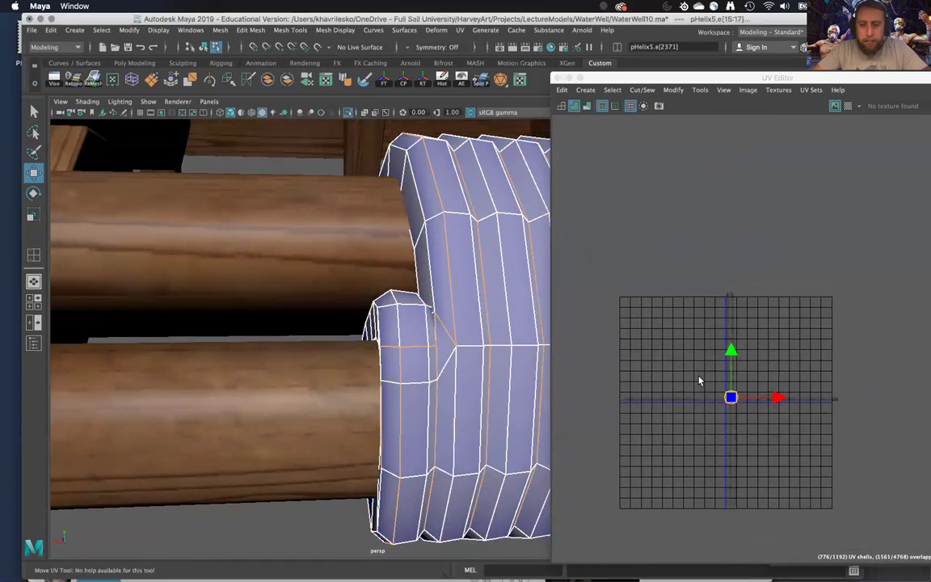
pyautogui.hotkey('ctrl', 'shift', 'i')
pyautogui.keyDown('shift'); pyautogui.moveTo(775, 448); pyautogui.dragTo(771, 417, button='right'); pyautogui.keyUp('shift')
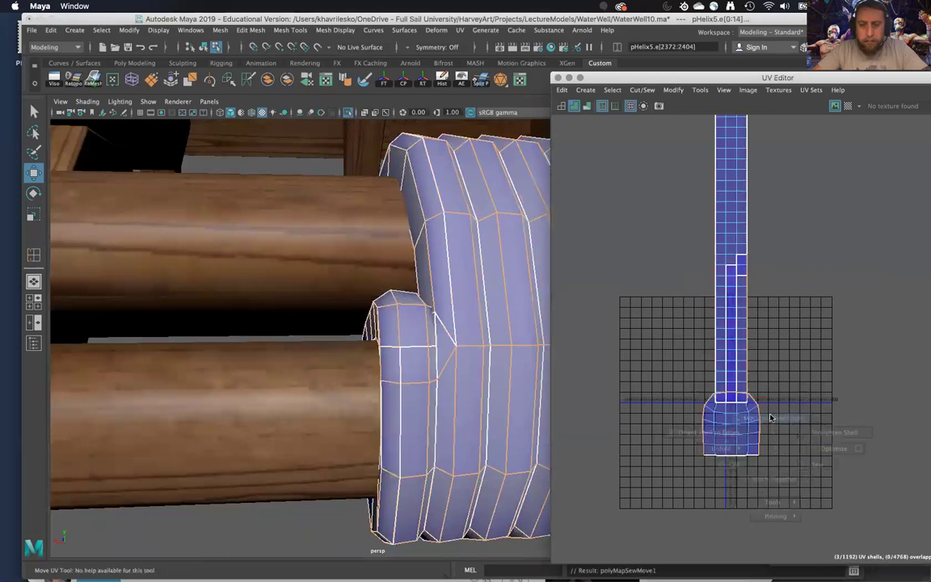
# Select the long strip's UVs and move them sideways, clear of the short strip and the end cap shell
pyautogui.scroll(3, 765, 411)
pyautogui.moveTo(696, 178); pyautogui.dragTo(726, 168, button='right')
pyautogui.click(725, 170)
pyautogui.scroll(-12, 764, 246)
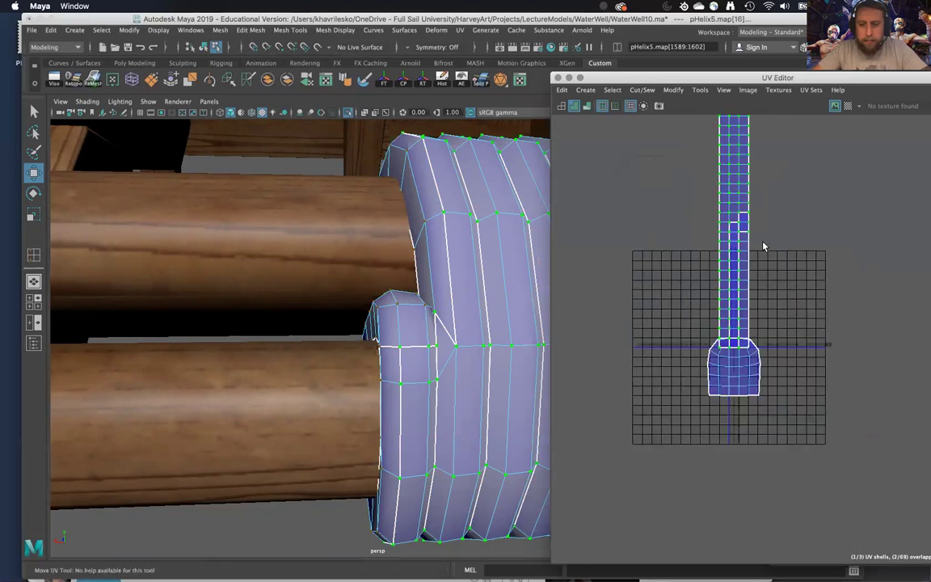
pyautogui.scroll(5, 777, 206)
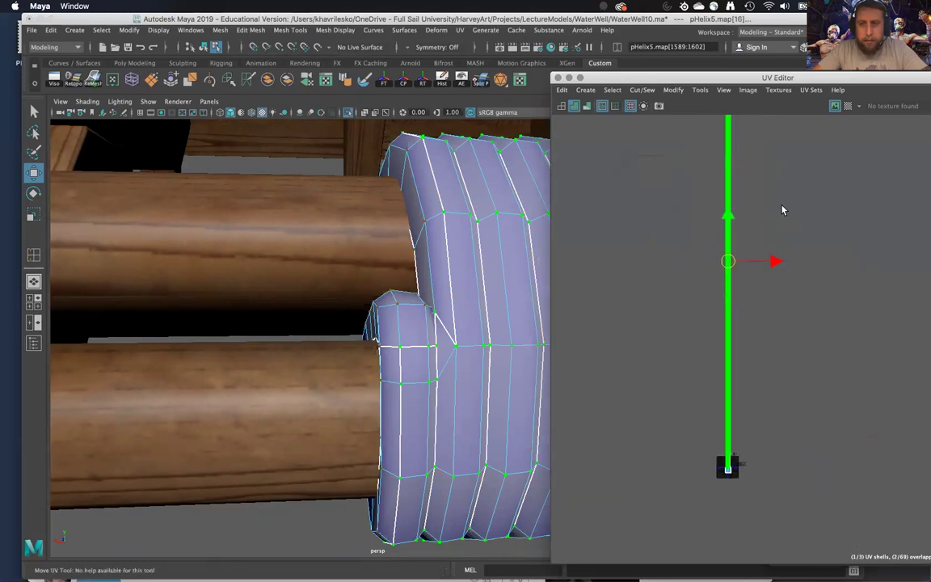
pyautogui.moveTo(776, 261); pyautogui.dragTo(754, 263)
pyautogui.keyDown('alt'); pyautogui.moveTo(705, 411); pyautogui.dragTo(739, 318, button='middle'); pyautogui.keyUp('alt')
pyautogui.scroll(8, 738, 317)
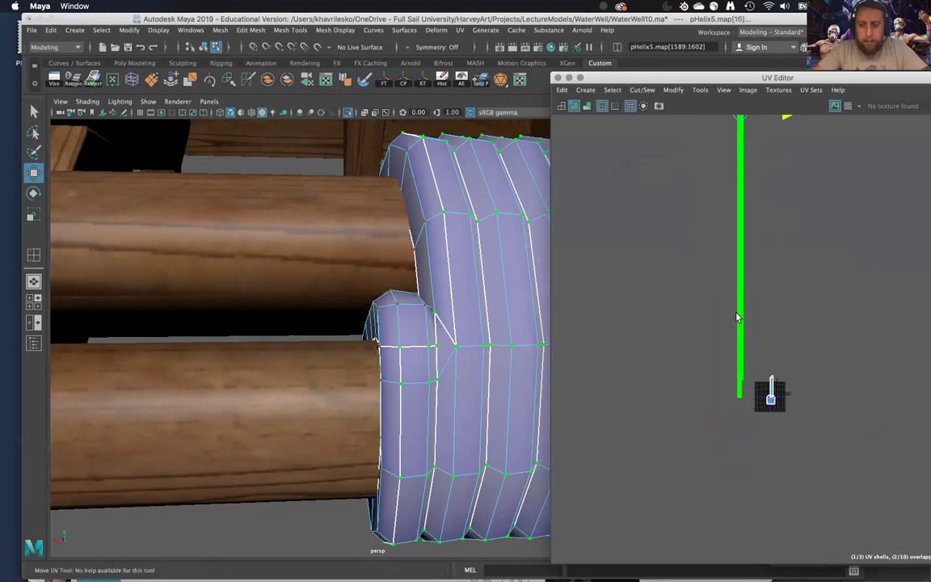
pyautogui.keyDown('alt'); pyautogui.moveTo(826, 514); pyautogui.dragTo(734, 299, button='middle'); pyautogui.keyUp('alt')
pyautogui.scroll(6, 734, 299)
pyautogui.scroll(-4, 734, 299)
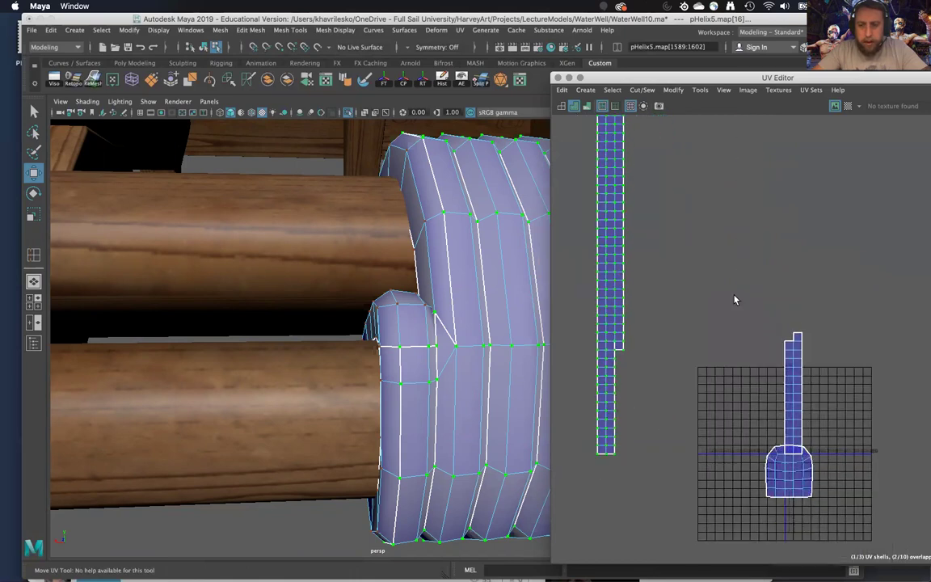
# Try to move and sew the edge at the long strip's stepped corner to the neighbouring shell
pyautogui.scroll(10, 426, 323)
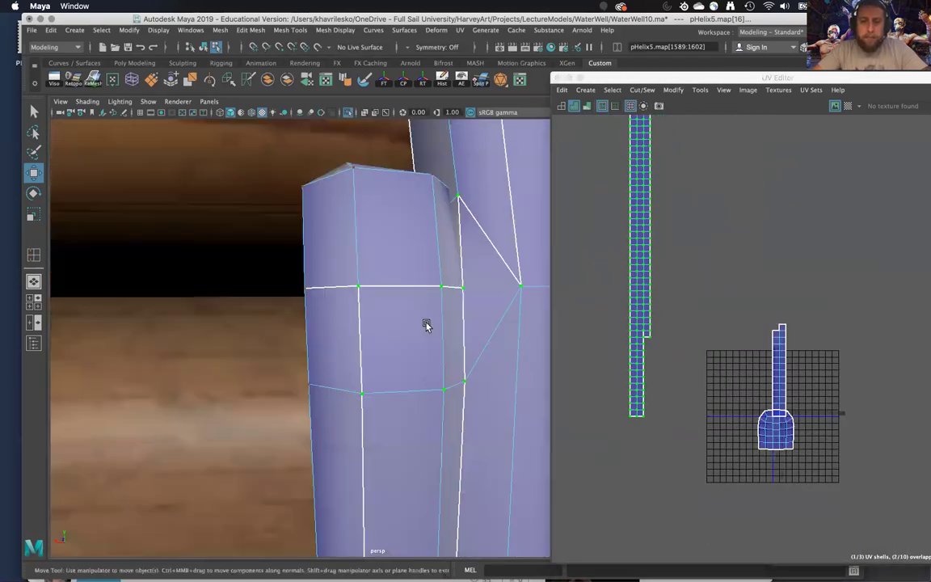
pyautogui.keyDown('alt'); pyautogui.moveTo(476, 311); pyautogui.dragTo(451, 320, button='middle'); pyautogui.keyUp('alt')
pyautogui.scroll(2, 677, 326)
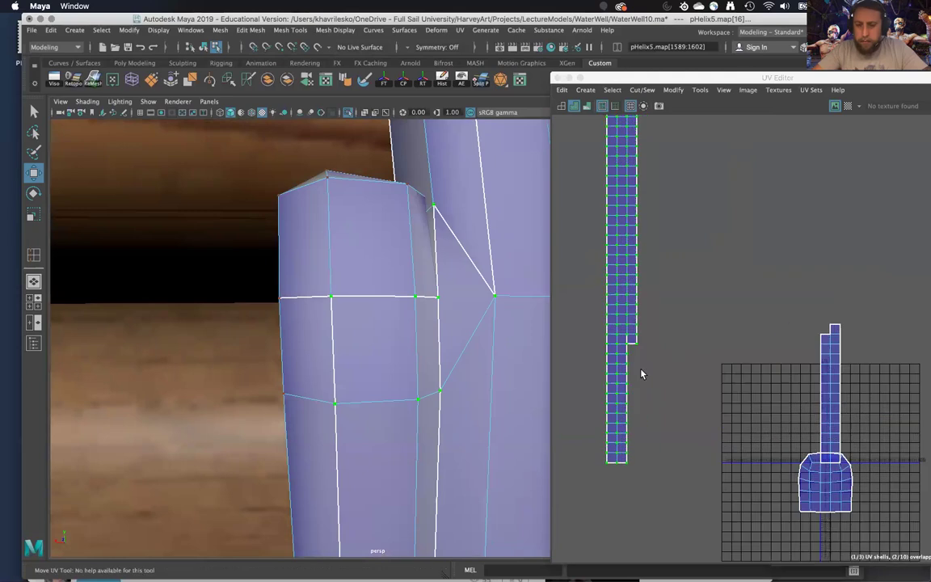
pyautogui.moveTo(630, 327); pyautogui.dragTo(634, 267, button='right')
pyautogui.click(631, 348)
pyautogui.keyDown('alt'); pyautogui.moveTo(632, 362); pyautogui.dragTo(658, 370, button='middle'); pyautogui.keyUp('alt')
pyautogui.scroll(3, 658, 371)
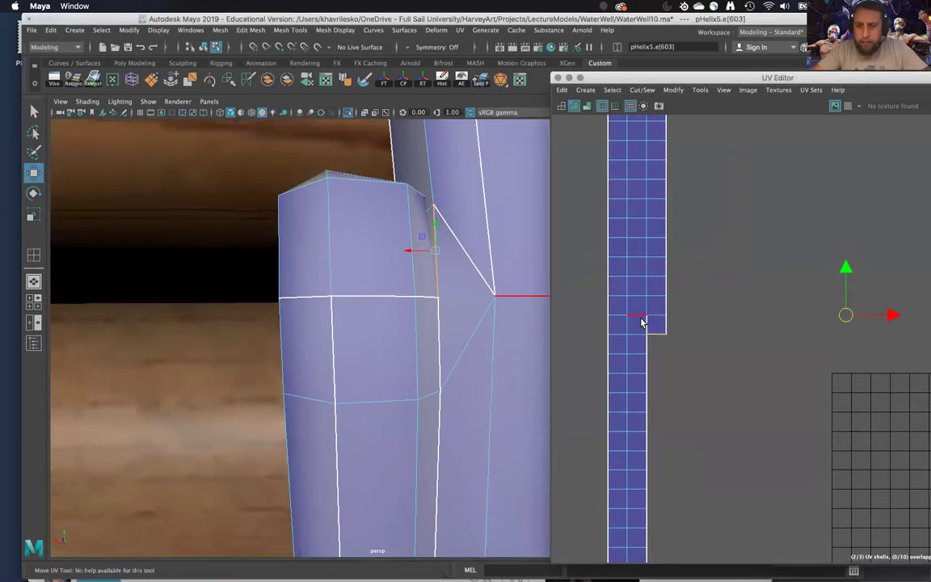
pyautogui.click(662, 338)
pyautogui.keyDown('shift'); pyautogui.moveTo(662, 337); pyautogui.dragTo(662, 307, button='right'); pyautogui.keyUp('shift')
pyautogui.press('super+z')
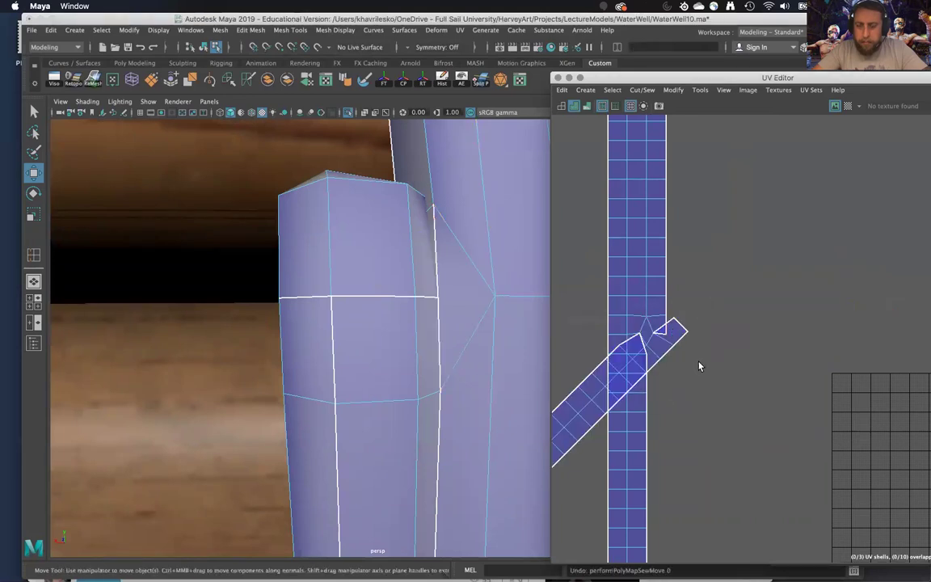
# Examine the long strip, the short strip and the end cap shell for distortion and overlaps
pyautogui.keyDown('alt'); pyautogui.moveTo(649, 378); pyautogui.dragTo(507, 391, button='middle'); pyautogui.keyUp('alt')
pyautogui.keyDown('alt'); pyautogui.moveTo(619, 392); pyautogui.dragTo(578, 234, button='right'); pyautogui.keyUp('alt')
pyautogui.keyDown('alt'); pyautogui.moveTo(649, 308); pyautogui.dragTo(836, 264, button='middle'); pyautogui.keyUp('alt')
pyautogui.keyDown('alt'); pyautogui.moveTo(836, 264); pyautogui.dragTo(752, 245, button='right'); pyautogui.keyUp('alt')
pyautogui.keyDown('alt'); pyautogui.moveTo(732, 292); pyautogui.dragTo(697, 372, button='middle'); pyautogui.keyUp('alt')
pyautogui.keyDown('alt'); pyautogui.moveTo(709, 350); pyautogui.dragTo(720, 417, button='right'); pyautogui.keyUp('alt')
pyautogui.keyDown('alt'); pyautogui.moveTo(719, 417); pyautogui.dragTo(732, 294, button='middle'); pyautogui.keyUp('alt')
pyautogui.keyDown('alt'); pyautogui.moveTo(732, 294); pyautogui.dragTo(738, 414, button='right'); pyautogui.keyUp('alt')
pyautogui.keyDown('alt'); pyautogui.moveTo(757, 393); pyautogui.dragTo(698, 403, button='middle'); pyautogui.keyUp('alt')
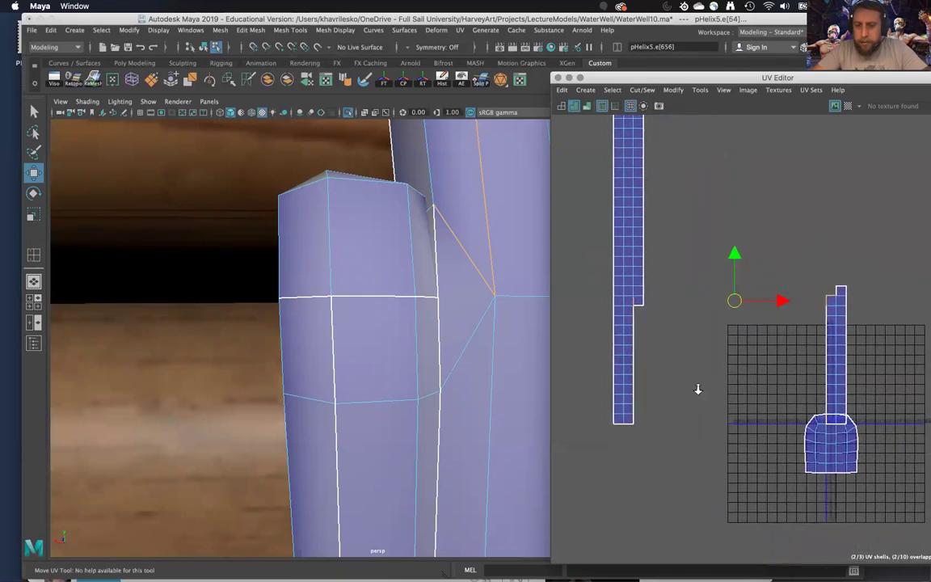
pyautogui.keyDown('alt'); pyautogui.moveTo(699, 390); pyautogui.dragTo(613, 146, button='right'); pyautogui.keyUp('alt')
pyautogui.keyDown('alt'); pyautogui.moveTo(704, 300); pyautogui.dragTo(659, 113, button='right'); pyautogui.keyUp('alt')
# Switch to UV selection and select the entire long strip shell
pyautogui.click(683, 225)
pyautogui.moveTo(685, 258); pyautogui.dragTo(716, 257, button='right')
pyautogui.doubleClick(686, 258)
pyautogui.scroll(-3, 481, 345)
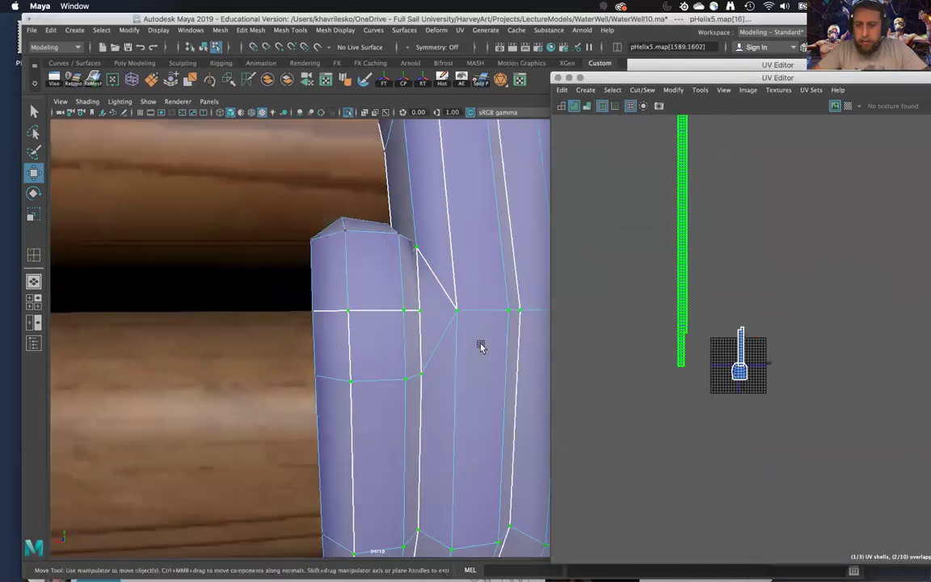
# Return the helix to object selection and assign the existing tiling material to it
pyautogui.scroll(-10, 481, 346)
pyautogui.keyDown('alt'); pyautogui.moveTo(473, 345); pyautogui.dragTo(399, 323, button='middle'); pyautogui.keyUp('alt')
pyautogui.moveTo(399, 265); pyautogui.dragTo(459, 249, button='right')
pyautogui.click(461, 251)
pyautogui.click(485, 303)
pyautogui.rightClick(483, 302)
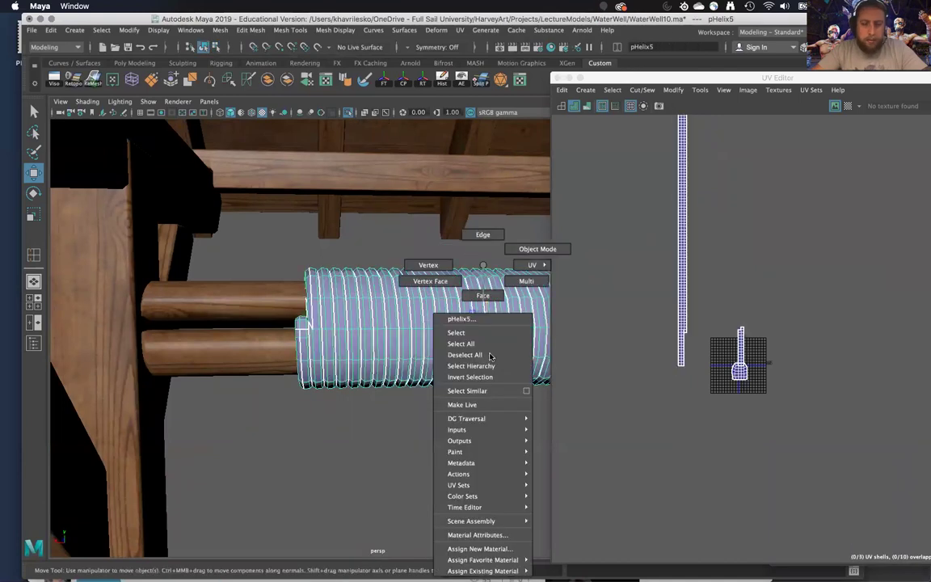
pyautogui.moveTo(505, 572)
pyautogui.click(569, 482)
pyautogui.click(407, 427)
# Select the rope helix and switch to UV selection, selecting all of its UV shells
pyautogui.keyDown('alt'); pyautogui.moveTo(408, 427); pyautogui.dragTo(439, 500, button='right'); pyautogui.keyUp('alt')
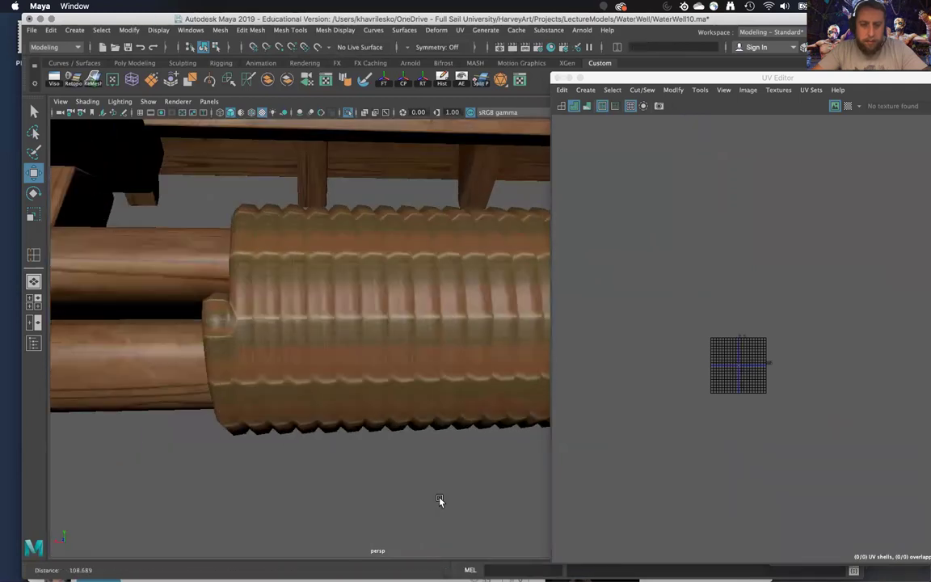
pyautogui.click(388, 388)
pyautogui.scroll(-6, 700, 356)
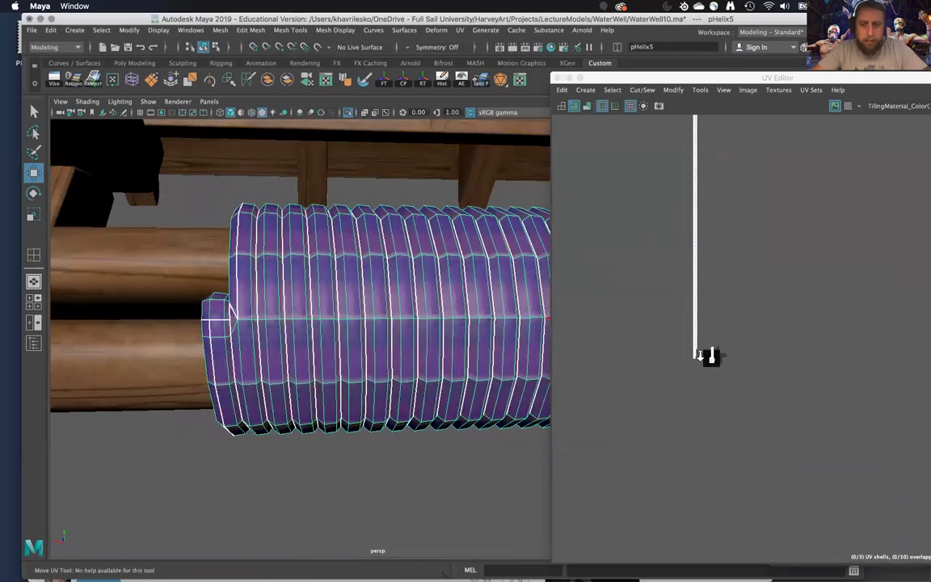
pyautogui.moveTo(693, 316); pyautogui.dragTo(702, 306, button='right')
pyautogui.doubleClick(696, 306)
pyautogui.scroll(-4, 696, 342)
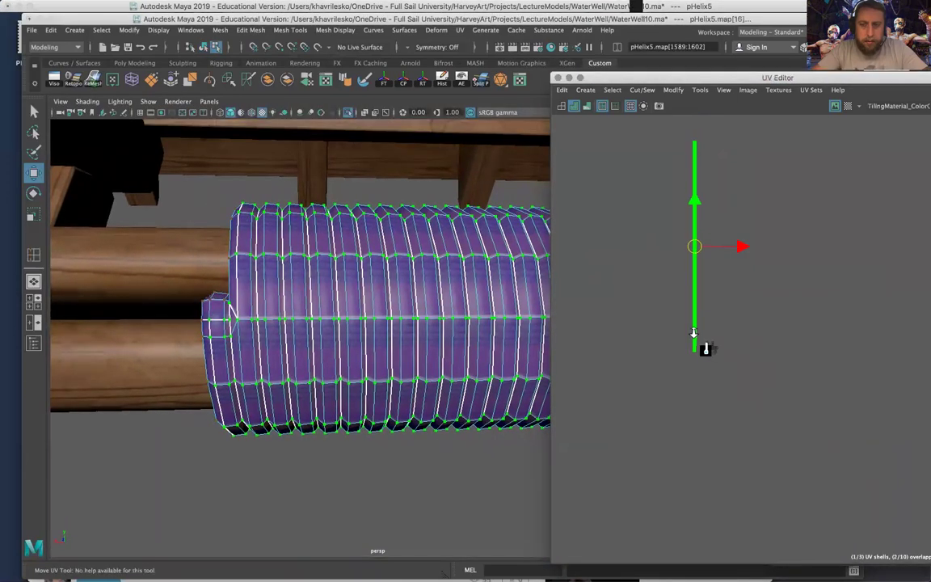
# Scale all the helix's UV shells down uniformly and move them onto the tiling texture
pyautogui.press('r')
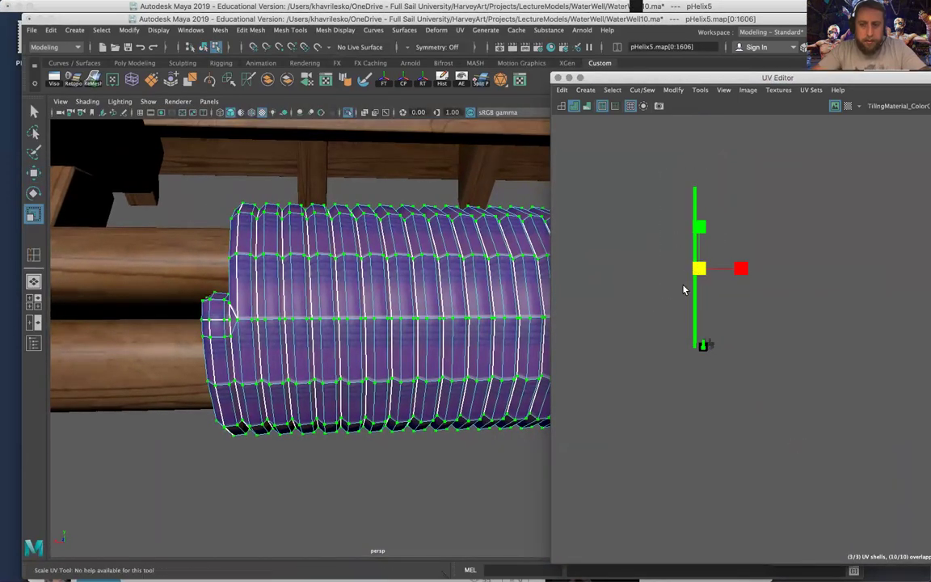
pyautogui.moveTo(690, 279); pyautogui.dragTo(642, 316)
pyautogui.press('super+z')
pyautogui.moveTo(697, 268); pyautogui.dragTo(700, 349)
pyautogui.press('w')
pyautogui.scroll(10, 702, 349)
pyautogui.scroll(-2, 703, 349)
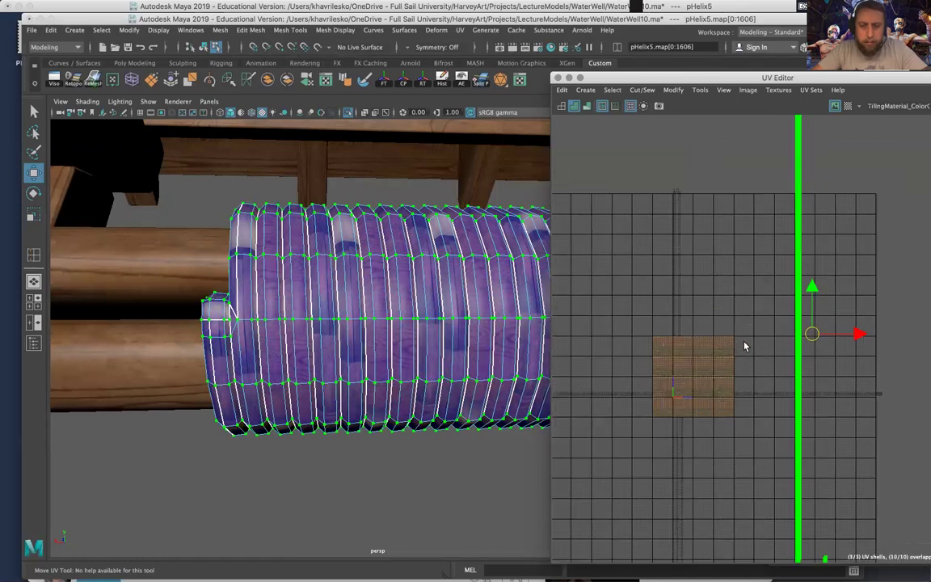
pyautogui.press('r')
pyautogui.moveTo(812, 334); pyautogui.dragTo(769, 371)
pyautogui.press('w')
pyautogui.moveTo(812, 336); pyautogui.dragTo(704, 359)
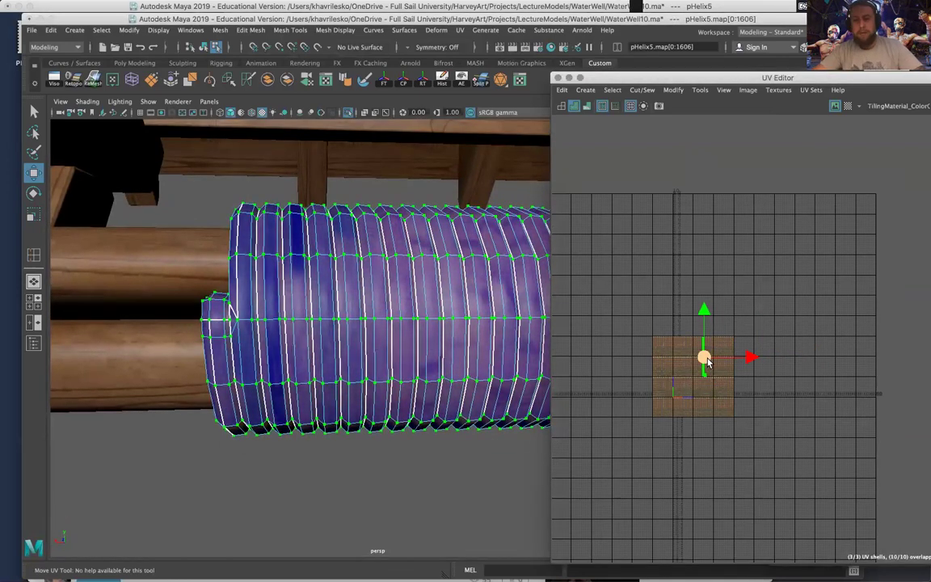
# Rotate all the UV shells 90 degrees so the long strip runs parallel to the rope band
pyautogui.press('f')
pyautogui.scroll(5, 708, 359)
pyautogui.keyDown('alt'); pyautogui.moveTo(708, 358); pyautogui.dragTo(650, 326, button='middle'); pyautogui.keyUp('alt')
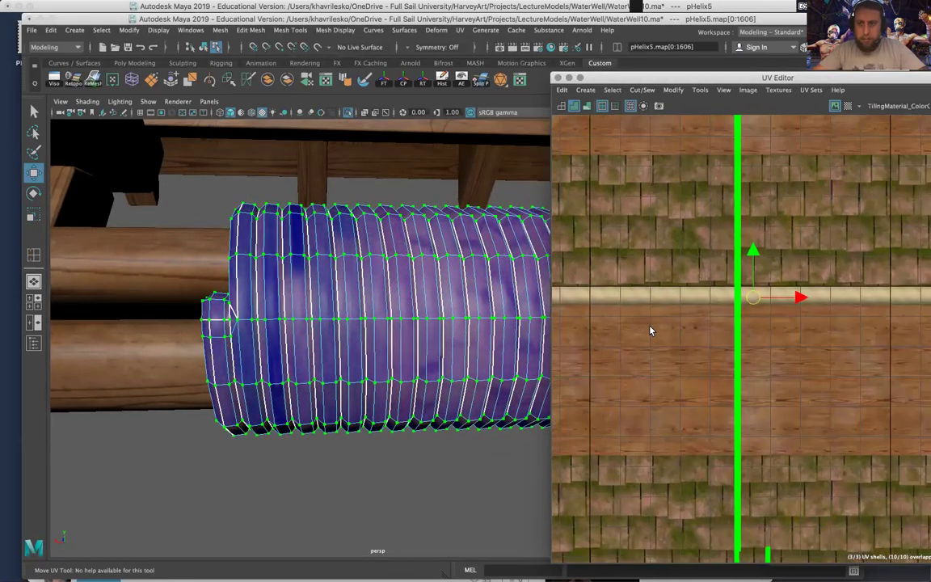
pyautogui.scroll(1, 650, 326)
pyautogui.press('e')
pyautogui.moveTo(769, 261); pyautogui.dragTo(779, 308)
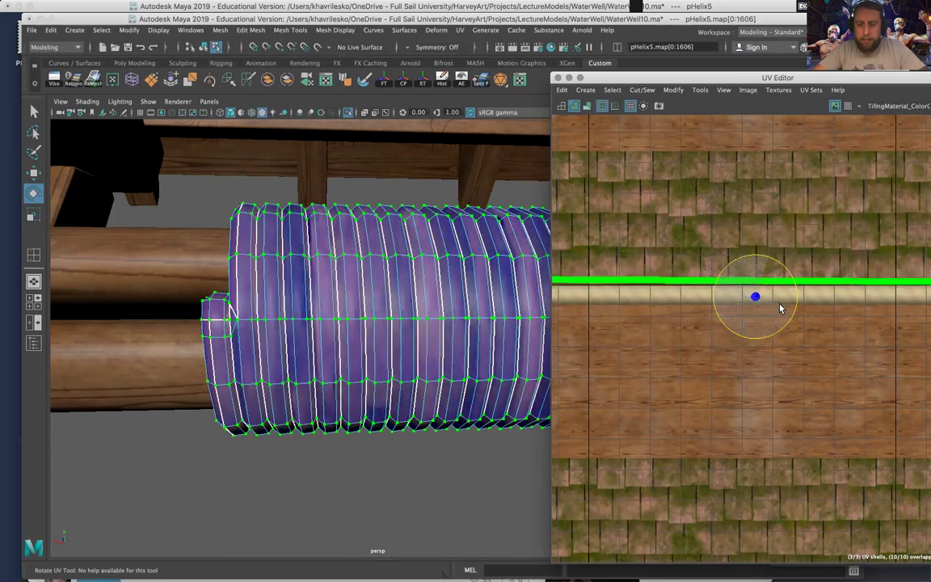
pyautogui.hotkey('ctrl', 'z')
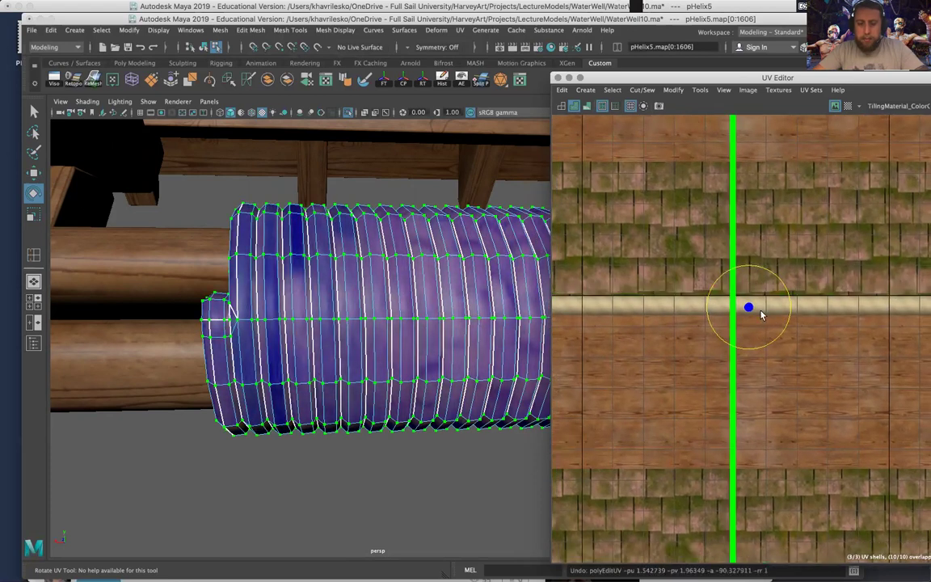
pyautogui.moveTo(783, 286); pyautogui.dragTo(782, 355)
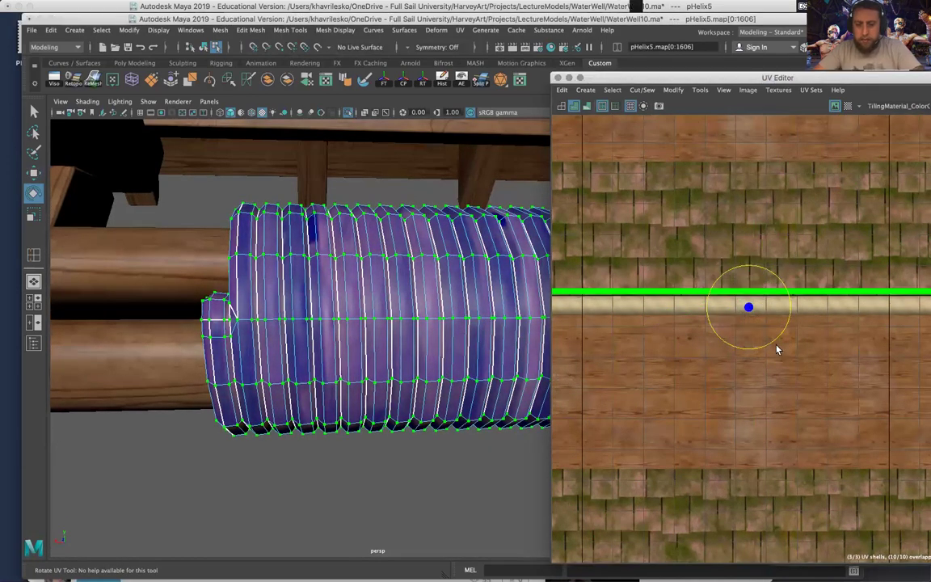
# Move the UV shells until the long strip lies over the pale rope band of the texture
pyautogui.press('w')
pyautogui.moveTo(749, 312); pyautogui.dragTo(892, 267)
pyautogui.scroll(-2, 703, 328)
pyautogui.press('w')
pyautogui.moveTo(748, 334); pyautogui.dragTo(742, 361)
pyautogui.press('r')
pyautogui.scroll(6, 727, 355)
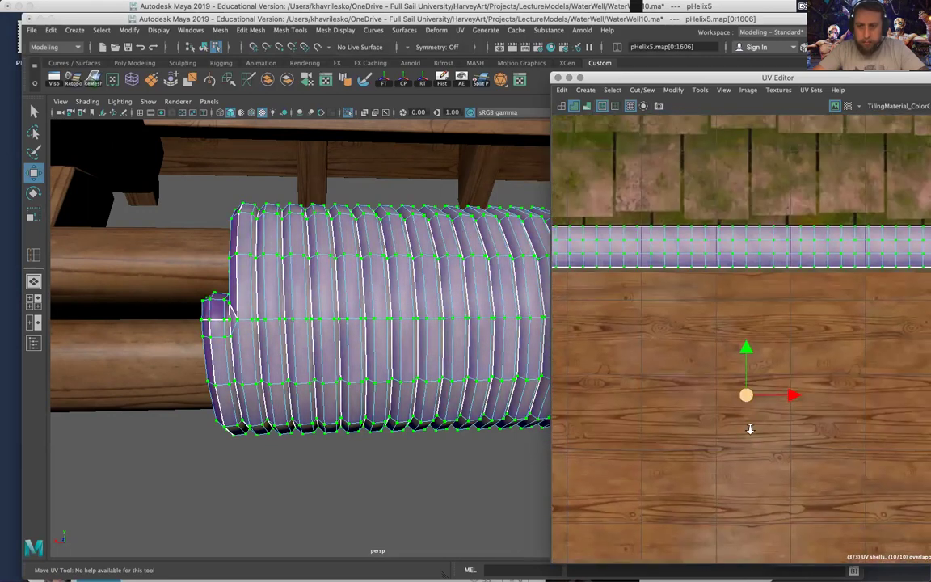
# Fine-tune the shells' scale and vertical position so the long strip's width fits within the rope band
pyautogui.keyDown('alt'); pyautogui.moveTo(712, 313); pyautogui.dragTo(718, 347, button='middle'); pyautogui.keyUp('alt')
pyautogui.keyDown('alt'); pyautogui.moveTo(716, 340); pyautogui.dragTo(732, 416, button='right'); pyautogui.keyUp('alt')
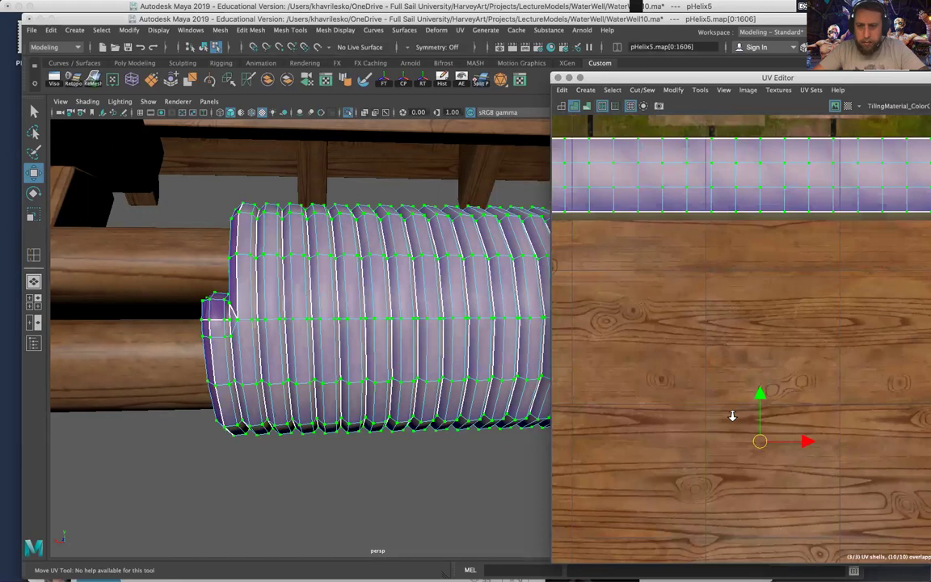
pyautogui.scroll(-1, 740, 410)
pyautogui.moveTo(758, 388); pyautogui.dragTo(757, 391)
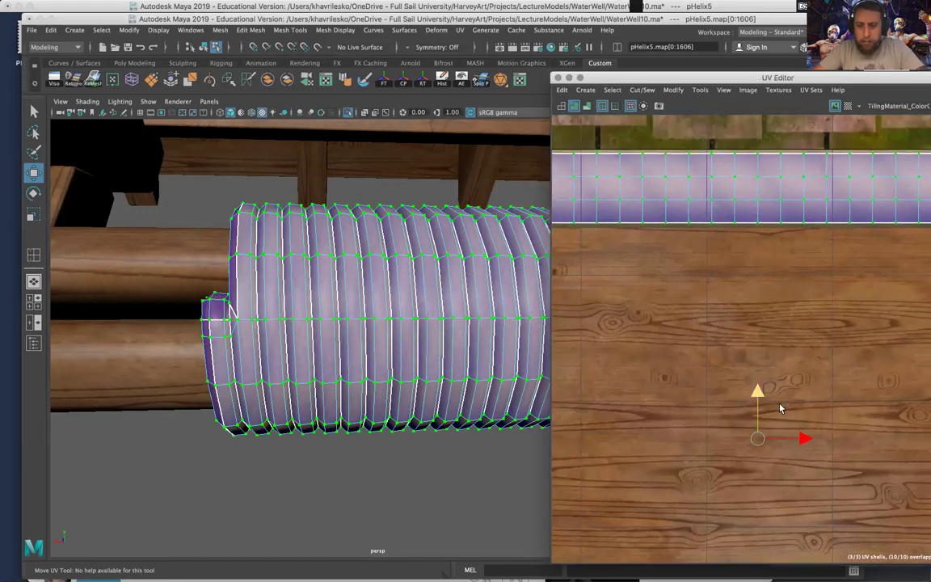
pyautogui.press('r')
pyautogui.moveTo(757, 438); pyautogui.dragTo(759, 438)
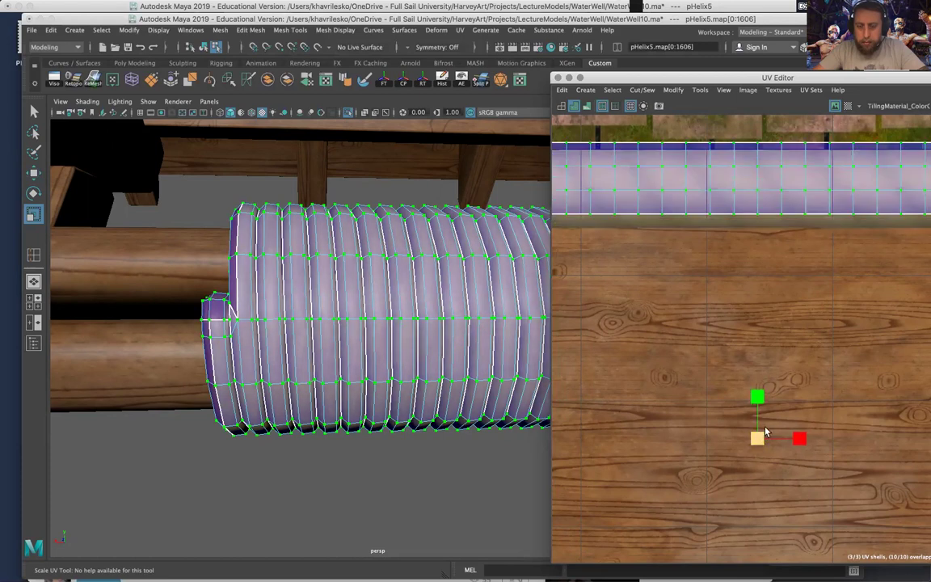
pyautogui.moveTo(759, 401); pyautogui.dragTo(756, 410)
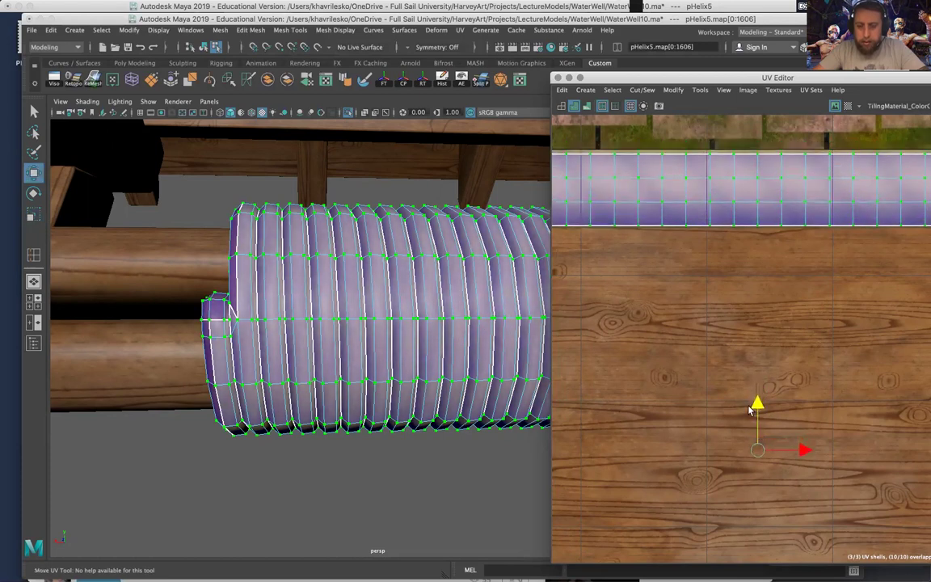
pyautogui.moveTo(757, 452); pyautogui.dragTo(762, 455)
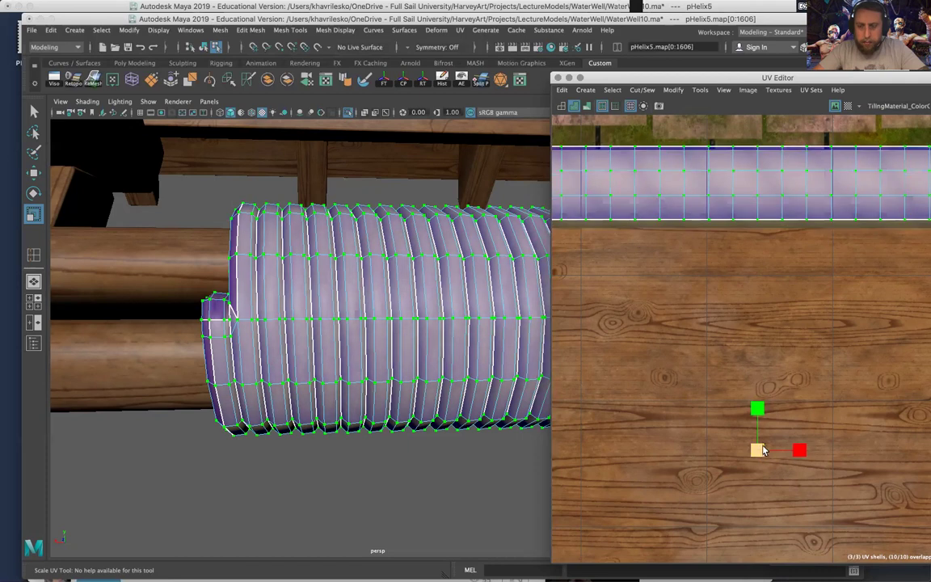
pyautogui.moveTo(757, 413); pyautogui.dragTo(756, 415)
# Examine the rope texture on the coil in object mode without the wireframe, keeping the helix selected at the end
pyautogui.keyDown('alt'); pyautogui.moveTo(353, 308); pyautogui.dragTo(366, 373, button='right'); pyautogui.keyUp('alt')
pyautogui.moveTo(379, 265); pyautogui.dragTo(407, 249, button='right')
pyautogui.moveTo(437, 465)
pyautogui.keyDown('alt'); pyautogui.mouseDown()
pyautogui.moveTo(439, 484)
pyautogui.moveTo(433, 478)
pyautogui.mouseUp(); pyautogui.keyUp('alt')
pyautogui.click(434, 482)
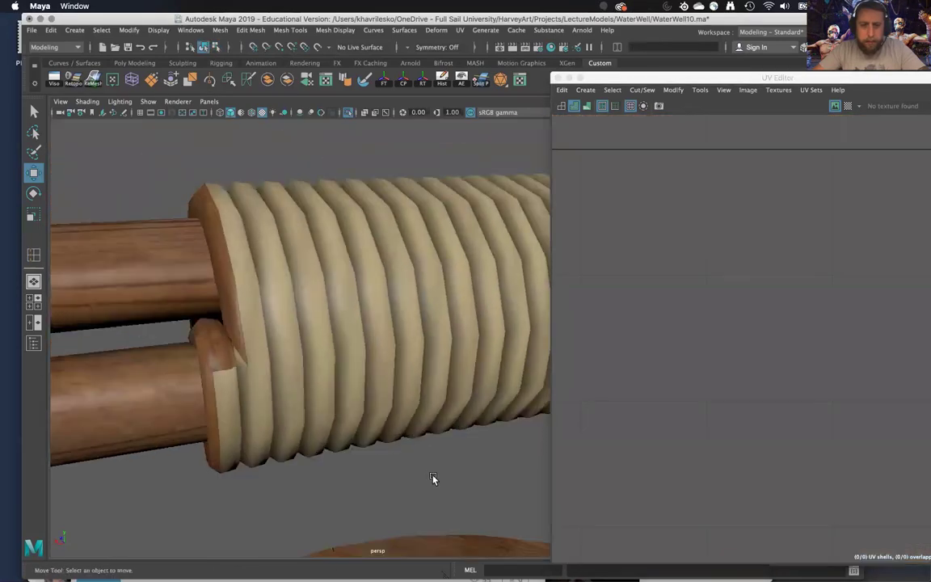
pyautogui.press('super+z')
# Reselect all the helix's UV shells in UV mode and ready them for scaling
pyautogui.keyDown('alt'); pyautogui.moveTo(715, 430); pyautogui.dragTo(585, 69, button='right'); pyautogui.keyUp('alt')
pyautogui.keyDown('alt'); pyautogui.moveTo(748, 364); pyautogui.dragTo(682, 265, button='right'); pyautogui.keyUp('alt')
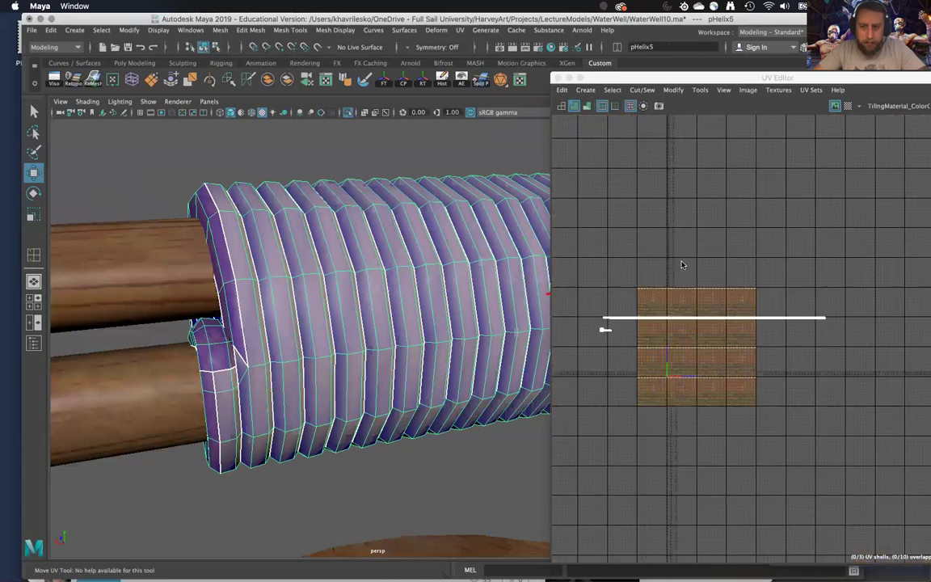
pyautogui.scroll(-1, 681, 264)
pyautogui.moveTo(659, 313); pyautogui.dragTo(686, 316, button='right')
pyautogui.moveTo(574, 283); pyautogui.dragTo(836, 335)
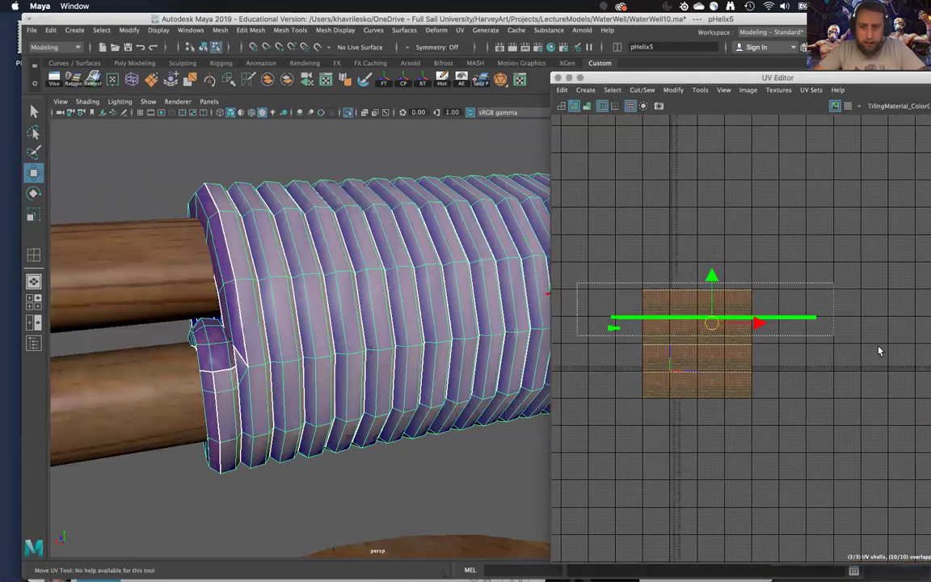
pyautogui.scroll(5, 782, 370)
pyautogui.scroll(8, 815, 320)
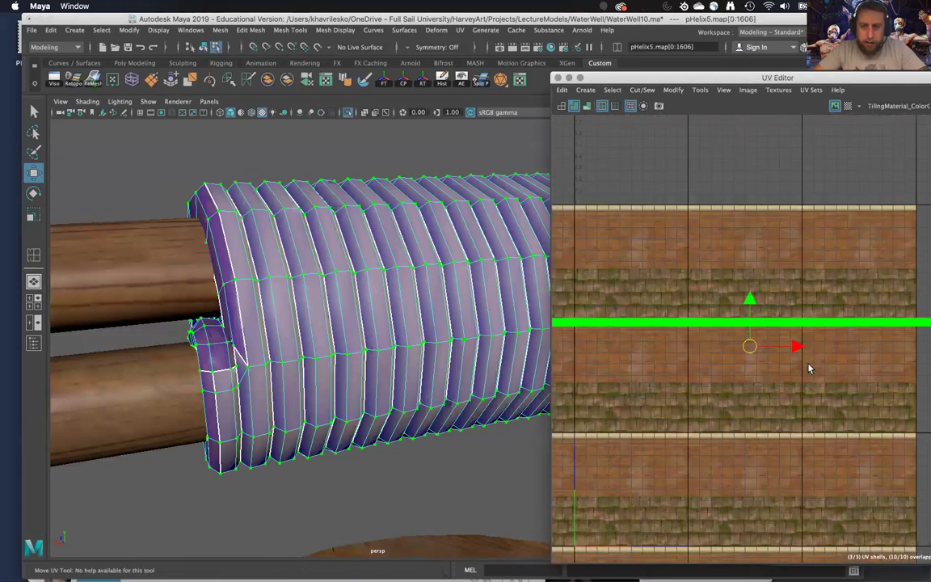
pyautogui.keyDown('alt'); pyautogui.moveTo(777, 359); pyautogui.dragTo(779, 361, button='middle'); pyautogui.keyUp('alt')
pyautogui.scroll(3, 779, 361)
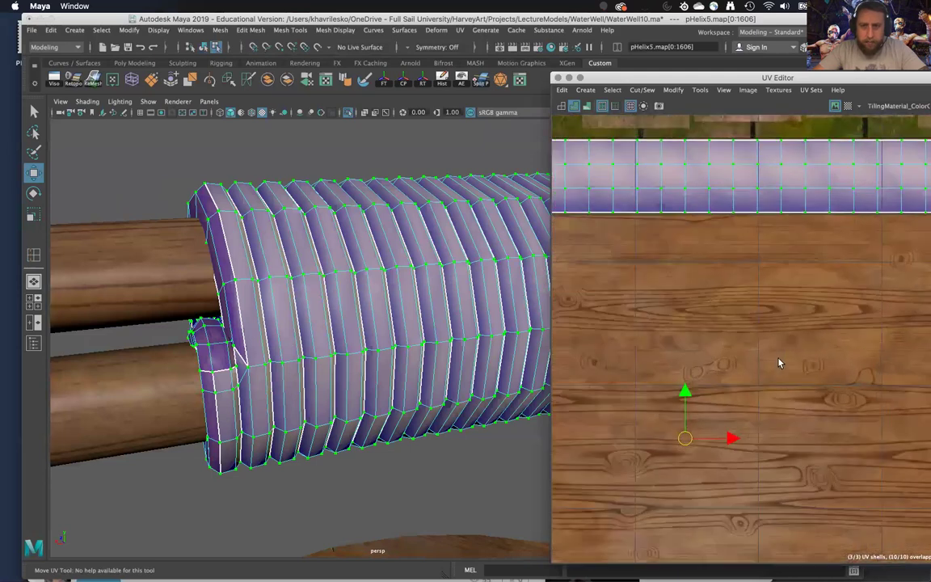
pyautogui.keyDown('alt'); pyautogui.moveTo(738, 335); pyautogui.dragTo(748, 364, button='middle'); pyautogui.keyUp('alt')
pyautogui.press('r')
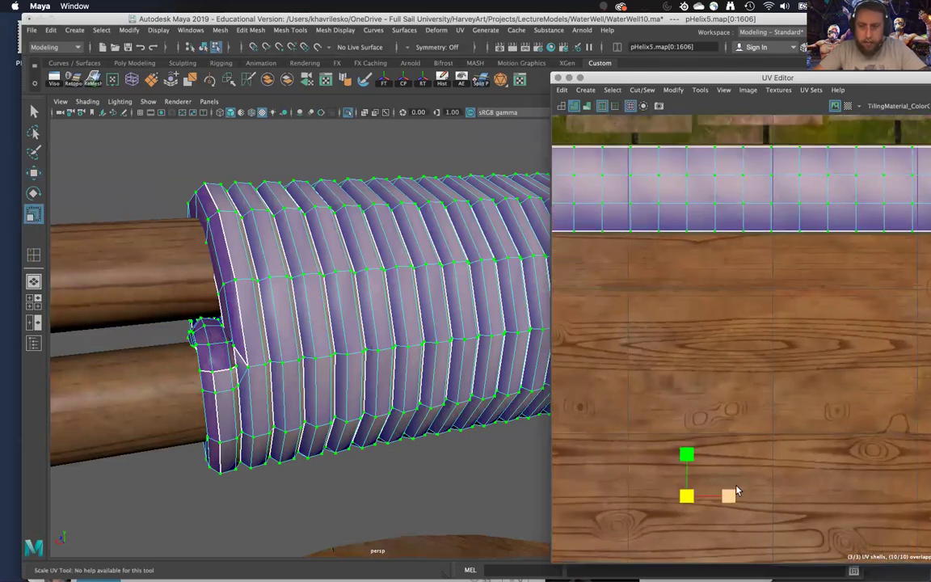
# Set the viewport to flat lighting and display the UV shells as wireframe instead of shaded
pyautogui.click(123, 103)
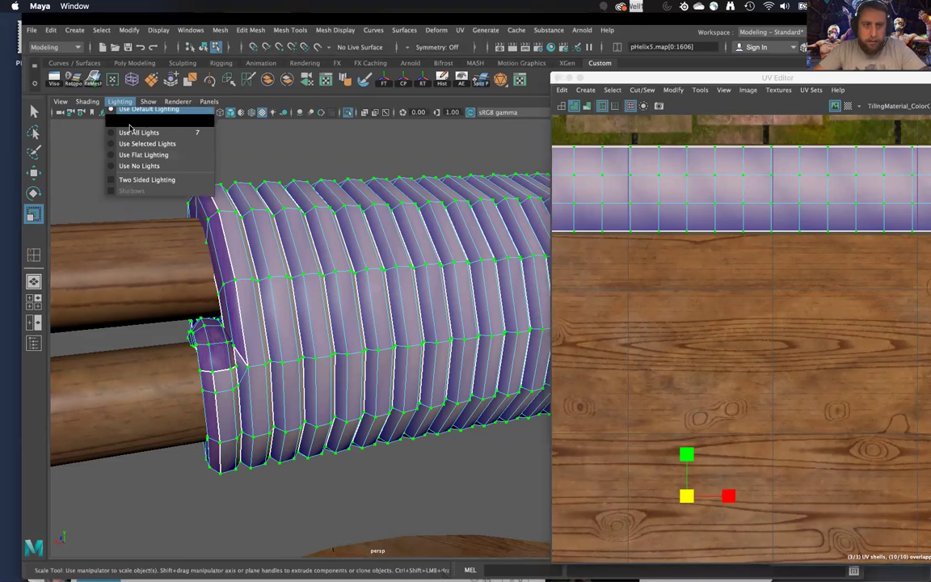
pyautogui.click(125, 152)
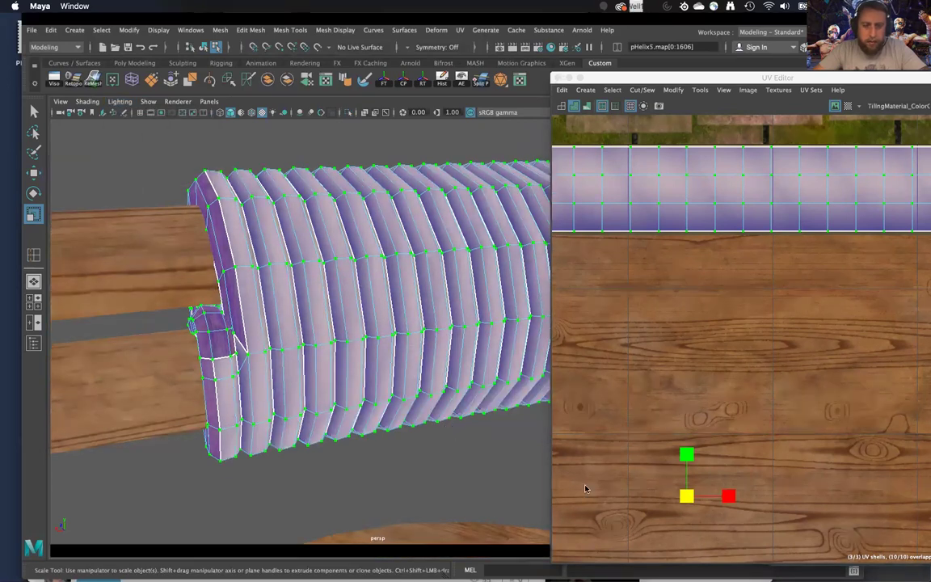
pyautogui.click(561, 107)
# Stretch all the UV shells horizontally so the rope pattern repeats more densely along the coil
pyautogui.moveTo(727, 497); pyautogui.dragTo(911, 490)
pyautogui.keyDown('alt'); pyautogui.moveTo(412, 449); pyautogui.dragTo(449, 493); pyautogui.keyUp('alt')
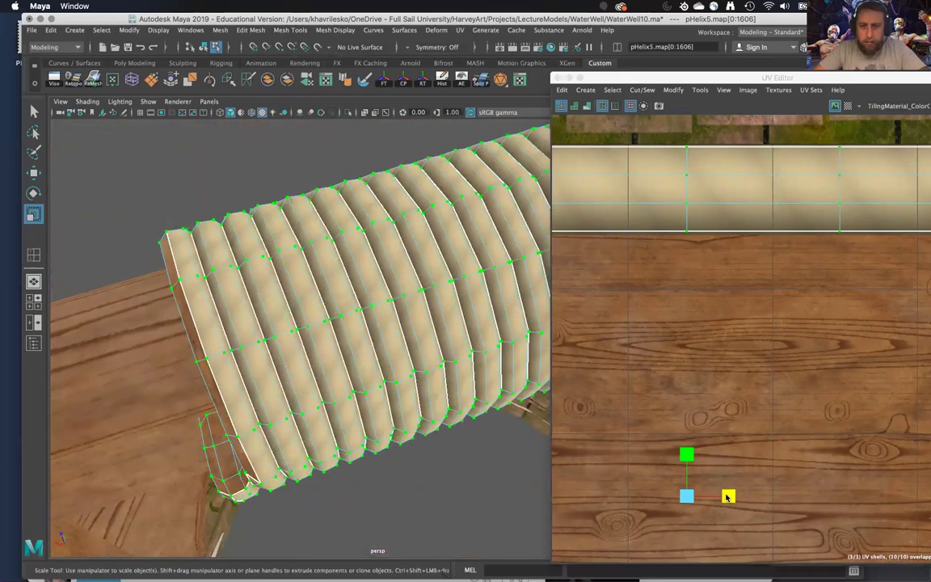
pyautogui.moveTo(727, 498); pyautogui.dragTo(774, 491)
pyautogui.keyDown('alt'); pyautogui.moveTo(772, 466); pyautogui.dragTo(681, 391, button='right'); pyautogui.keyUp('alt')
# Return to object mode, deselect the helix, and examine the rope pattern along the coil and at both ends
pyautogui.keyDown('alt'); pyautogui.moveTo(444, 414); pyautogui.dragTo(414, 485); pyautogui.keyUp('alt')
pyautogui.click(412, 461)
pyautogui.moveTo(358, 264); pyautogui.dragTo(411, 248, button='right')
pyautogui.click(455, 497)
pyautogui.keyDown('alt'); pyautogui.moveTo(455, 497); pyautogui.dragTo(428, 366, button='right'); pyautogui.keyUp('alt')
pyautogui.keyDown('alt'); pyautogui.moveTo(429, 366); pyautogui.dragTo(397, 527); pyautogui.keyUp('alt')
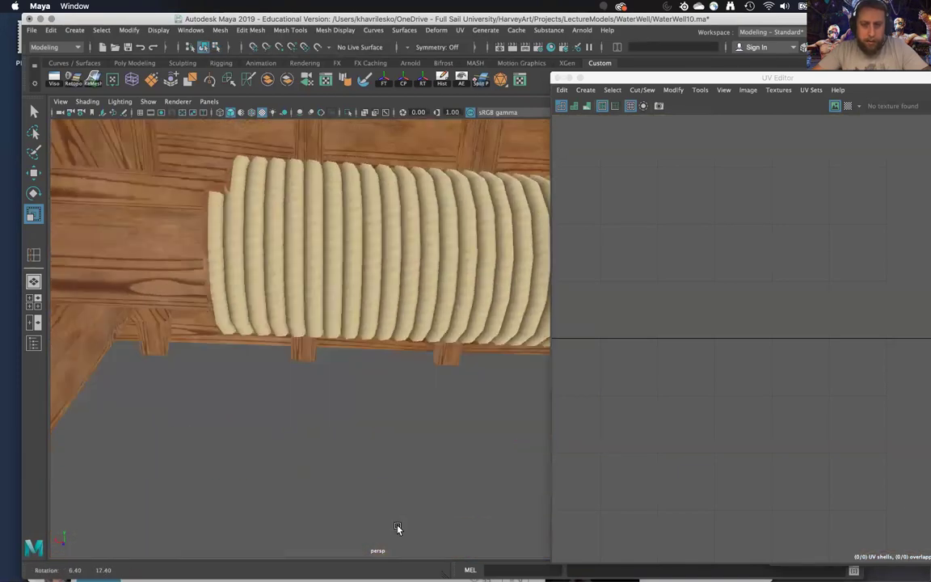
pyautogui.keyDown('alt'); pyautogui.moveTo(460, 305); pyautogui.dragTo(370, 407, button='middle'); pyautogui.keyUp('alt')
pyautogui.keyDown('alt'); pyautogui.moveTo(371, 408); pyautogui.dragTo(422, 418, button='right'); pyautogui.keyUp('alt')
pyautogui.keyDown('alt'); pyautogui.moveTo(422, 418); pyautogui.dragTo(309, 414, button='middle'); pyautogui.keyUp('alt')
pyautogui.keyDown('alt'); pyautogui.moveTo(310, 414); pyautogui.dragTo(313, 303, button='right'); pyautogui.keyUp('alt')
pyautogui.keyDown('alt'); pyautogui.moveTo(312, 303); pyautogui.dragTo(292, 387); pyautogui.keyUp('alt')
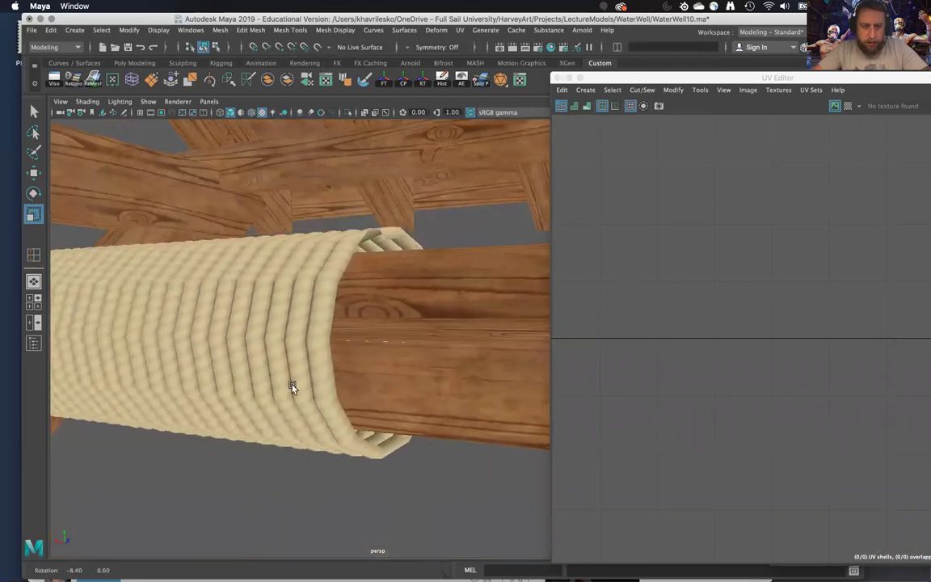
pyautogui.keyDown('alt'); pyautogui.moveTo(293, 386); pyautogui.dragTo(352, 386, button='middle'); pyautogui.keyUp('alt')
pyautogui.keyDown('alt'); pyautogui.moveTo(352, 386); pyautogui.dragTo(354, 404, button='right'); pyautogui.keyUp('alt')
pyautogui.keyDown('alt'); pyautogui.moveTo(354, 403); pyautogui.dragTo(374, 409); pyautogui.keyUp('alt')
pyautogui.keyDown('alt'); pyautogui.moveTo(374, 409); pyautogui.dragTo(381, 407, button='middle'); pyautogui.keyUp('alt')
pyautogui.keyDown('alt'); pyautogui.moveTo(380, 406); pyautogui.dragTo(352, 309); pyautogui.keyUp('alt')
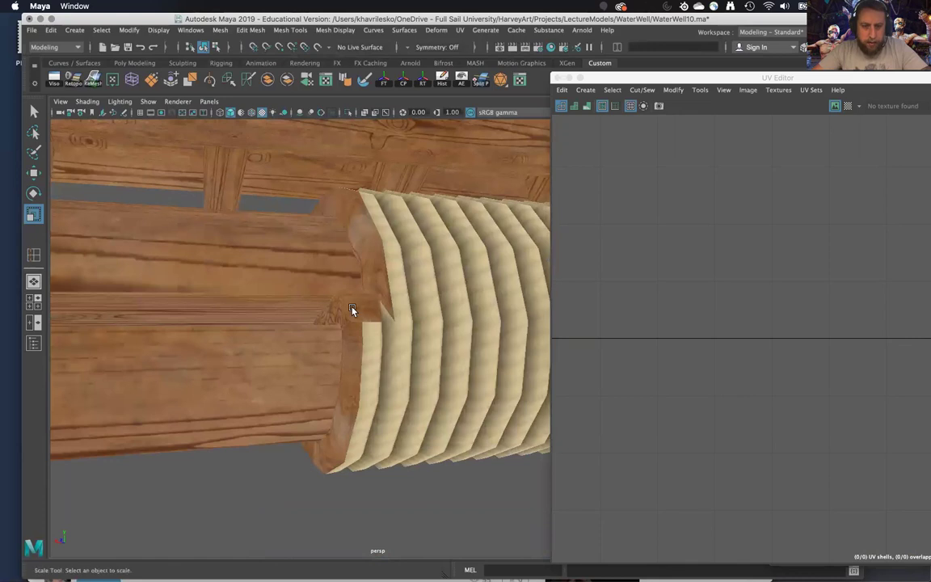
# Select the helix and, in UV mode, only its short strip and end cap shells
pyautogui.click(351, 310)
pyautogui.scroll(-10, 721, 402)
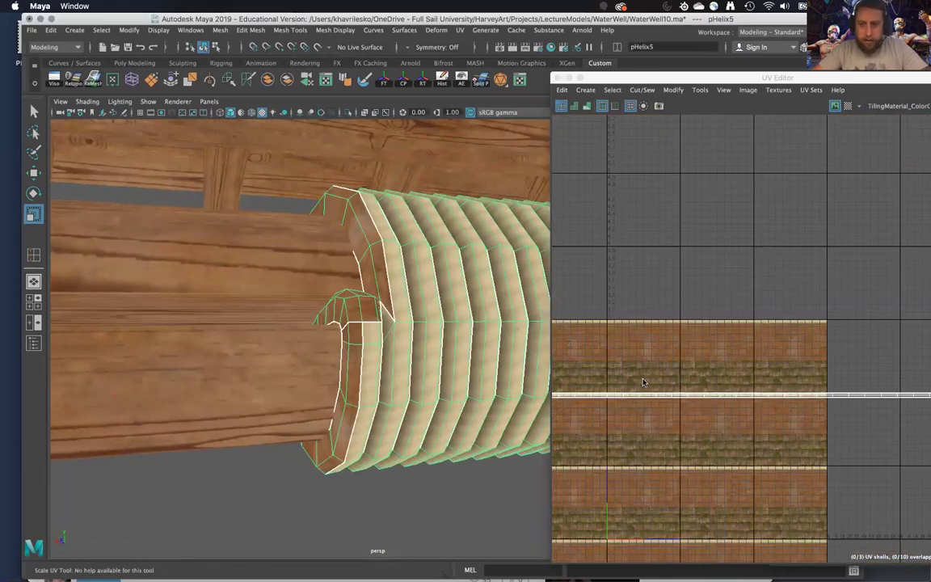
pyautogui.keyDown('alt'); pyautogui.moveTo(644, 382); pyautogui.dragTo(764, 342, button='middle'); pyautogui.keyUp('alt')
pyautogui.scroll(-12, 767, 347)
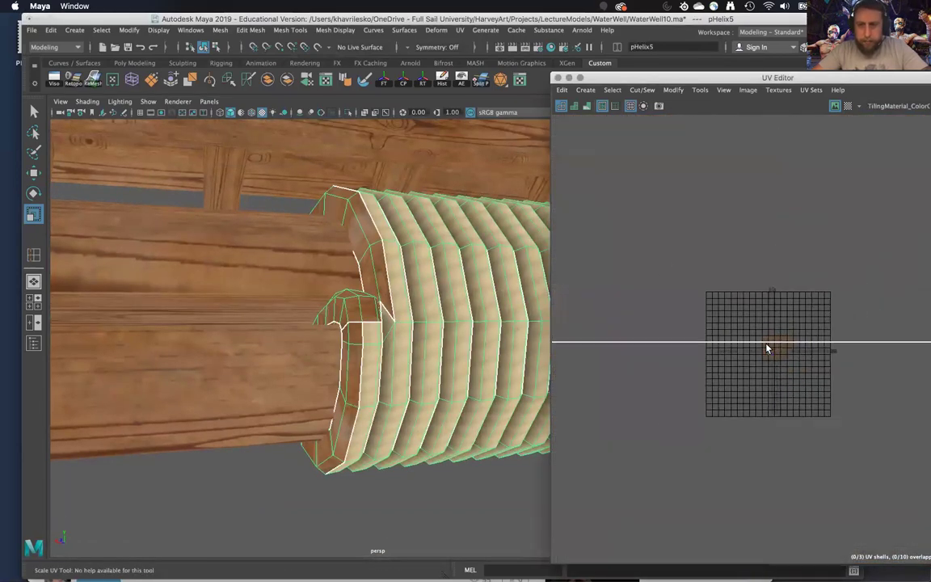
pyautogui.scroll(-6, 767, 348)
pyautogui.keyDown('alt'); pyautogui.moveTo(670, 354); pyautogui.dragTo(724, 327, button='middle'); pyautogui.keyUp('alt')
pyautogui.scroll(7, 723, 327)
pyautogui.scroll(7, 723, 327)
pyautogui.scroll(8, 840, 337)
pyautogui.keyDown('alt'); pyautogui.moveTo(734, 274); pyautogui.dragTo(729, 297, button='middle'); pyautogui.keyUp('alt')
pyautogui.scroll(-2, 729, 297)
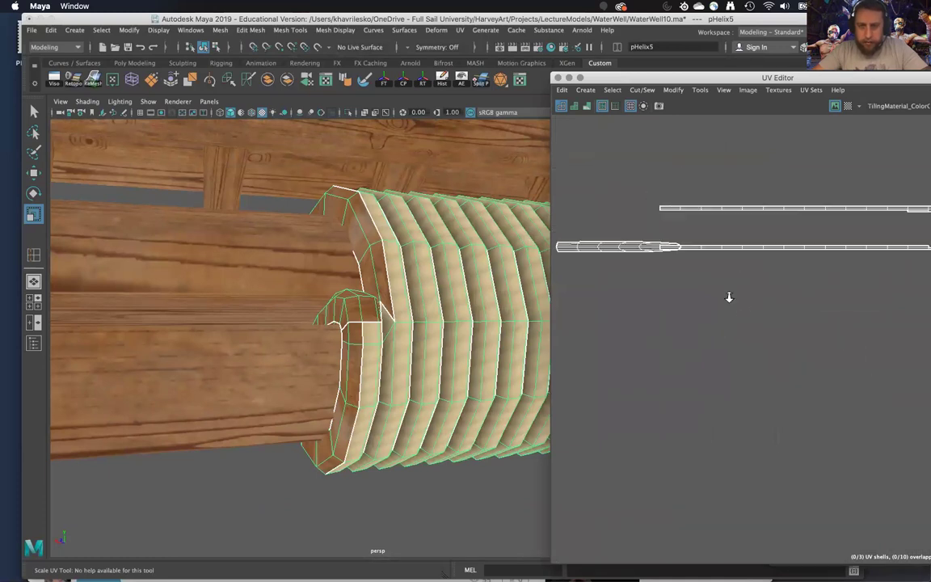
pyautogui.scroll(-3, 729, 297)
pyautogui.moveTo(737, 280); pyautogui.dragTo(782, 280, button='right')
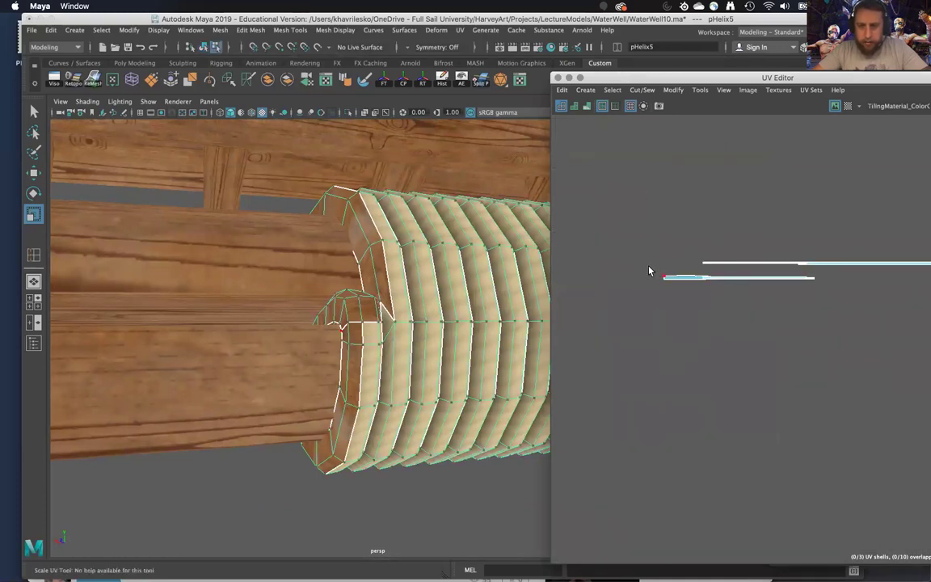
pyautogui.moveTo(857, 301); pyautogui.dragTo(857, 300)
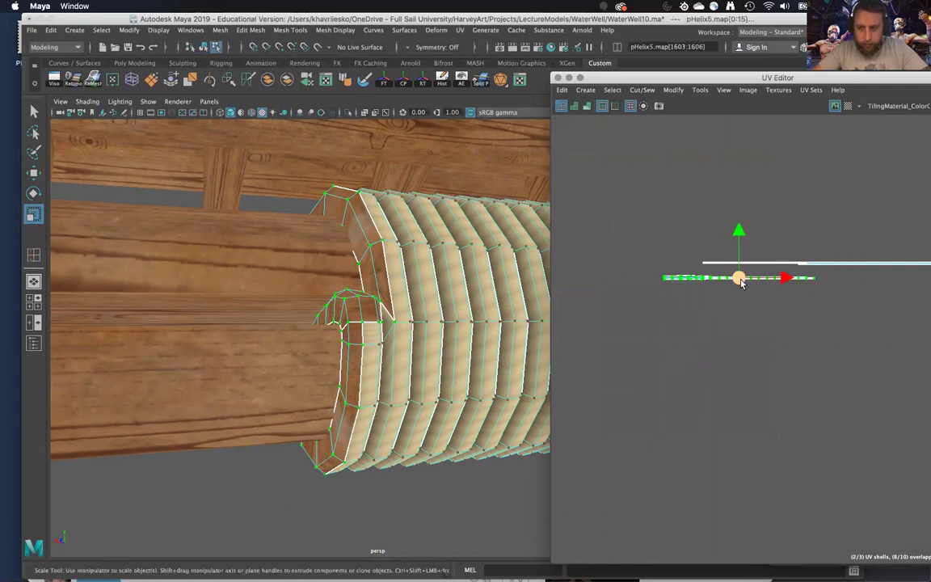
# Move the selected short strip and end cap shells across the empty UV space onto the tiled texture
pyautogui.moveTo(806, 262); pyautogui.dragTo(928, 264)
pyautogui.scroll(-5, 823, 347)
pyautogui.keyDown('alt'); pyautogui.moveTo(826, 343); pyautogui.dragTo(581, 333, button='middle'); pyautogui.keyUp('alt')
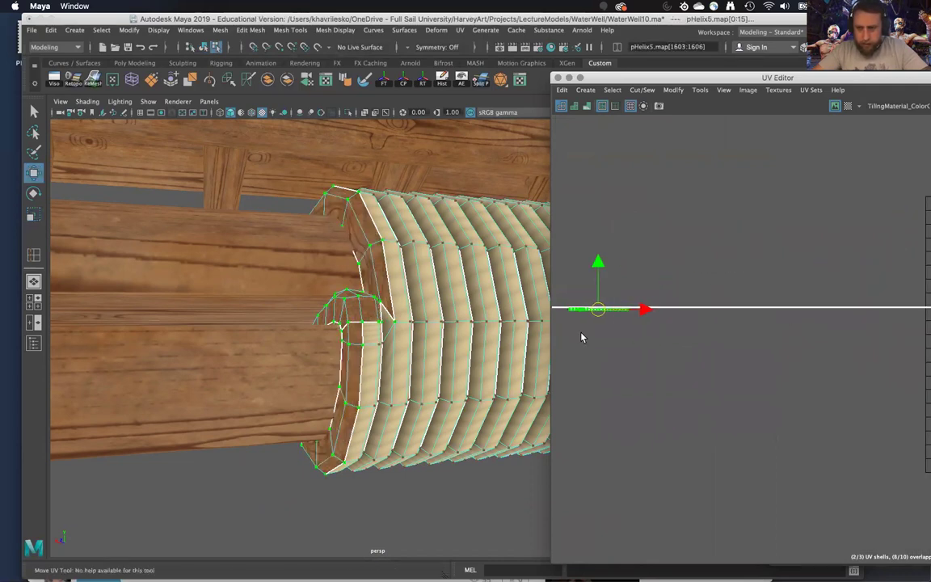
pyautogui.scroll(-4, 876, 376)
pyautogui.keyDown('alt'); pyautogui.moveTo(863, 381); pyautogui.dragTo(590, 373, button='middle'); pyautogui.keyUp('alt')
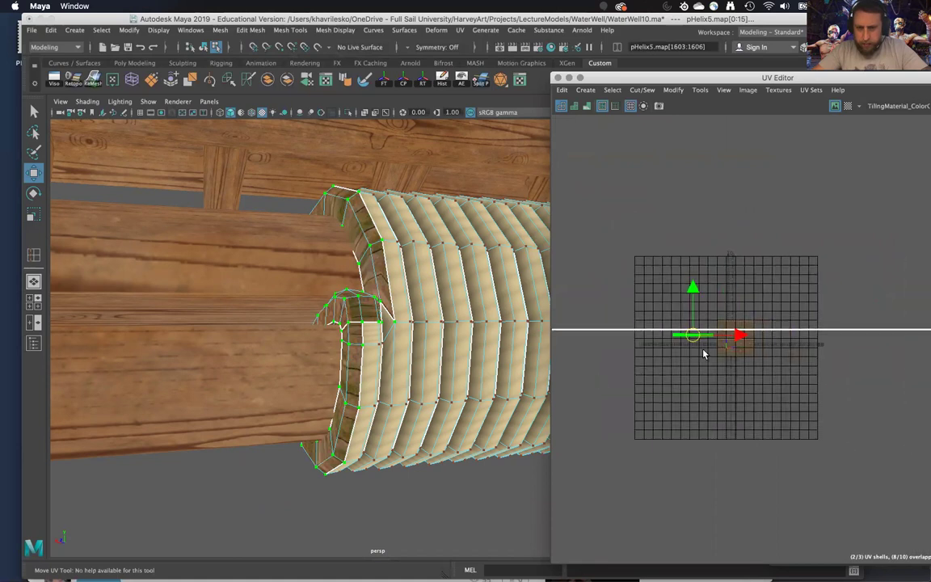
pyautogui.moveTo(695, 336); pyautogui.dragTo(749, 328)
# Place the short strip and end cap shells over the texture's rope band and shift them along it
pyautogui.scroll(8, 750, 370)
pyautogui.keyDown('alt'); pyautogui.moveTo(704, 194); pyautogui.dragTo(761, 340, button='middle'); pyautogui.keyUp('alt')
pyautogui.scroll(8, 761, 341)
pyautogui.keyDown('alt'); pyautogui.moveTo(711, 249); pyautogui.dragTo(726, 346, button='middle'); pyautogui.keyUp('alt')
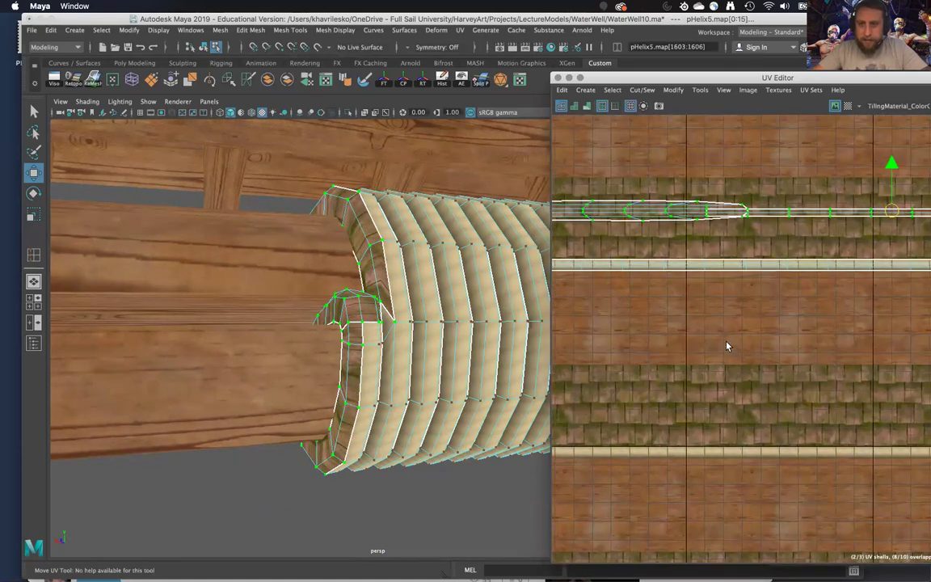
pyautogui.moveTo(892, 211); pyautogui.dragTo(834, 263)
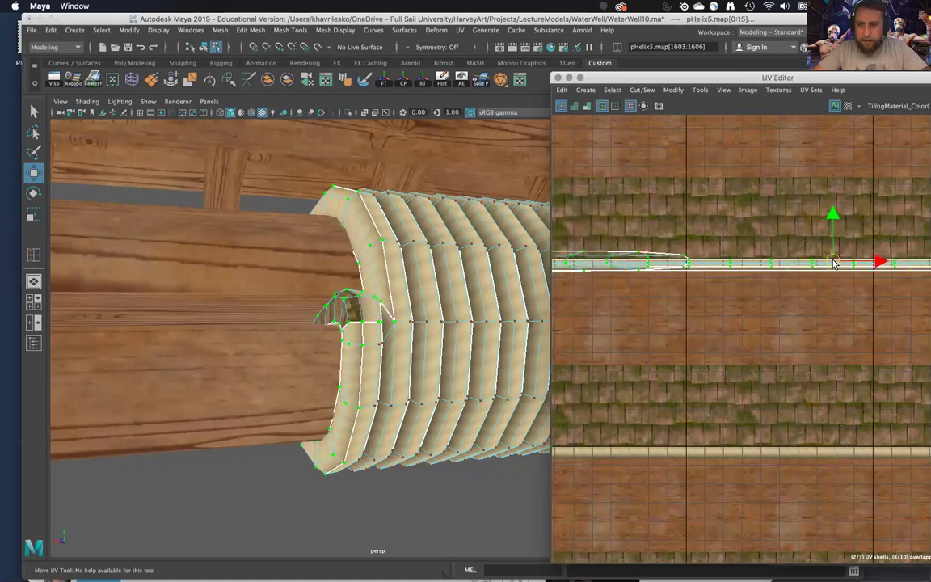
pyautogui.keyDown('alt'); pyautogui.moveTo(746, 305); pyautogui.dragTo(793, 284, button='middle'); pyautogui.keyUp('alt')
pyautogui.scroll(-5, 901, 291)
pyautogui.moveTo(840, 265); pyautogui.dragTo(780, 266, button='middle')
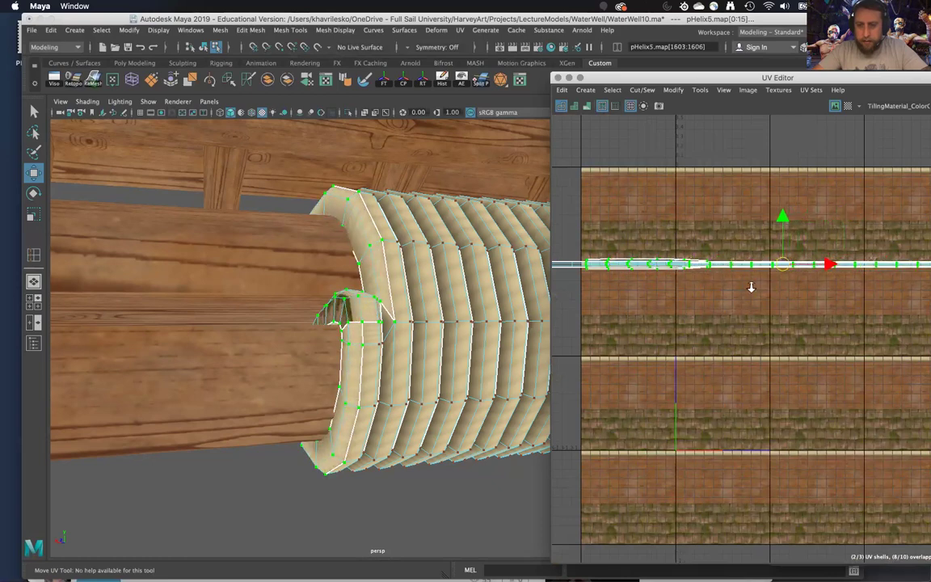
# Select only the end cap shell and move it off the rope band onto the shingle area below
pyautogui.scroll(5, 751, 287)
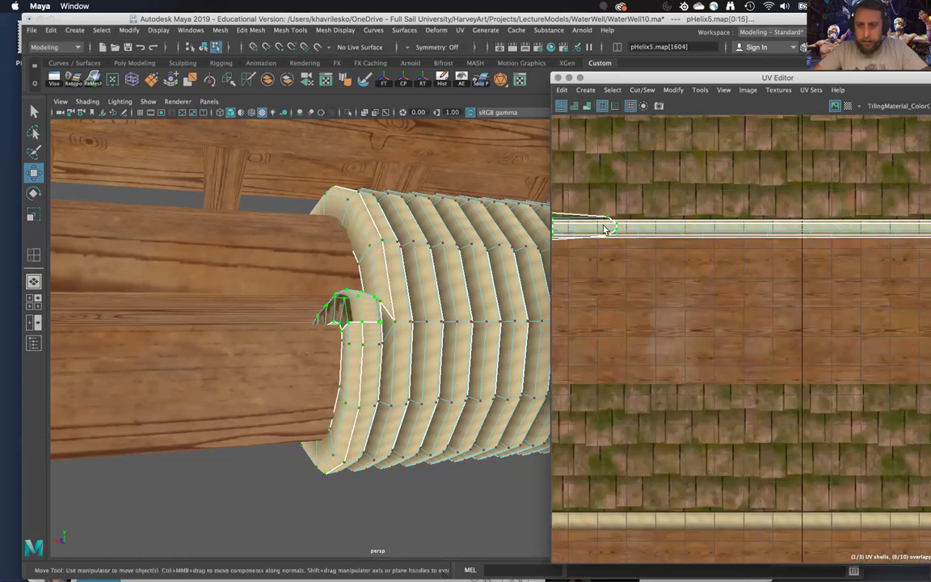
pyautogui.scroll(-4, 582, 244)
pyautogui.keyDown('alt'); pyautogui.moveTo(569, 249); pyautogui.dragTo(691, 263, button='middle'); pyautogui.keyUp('alt')
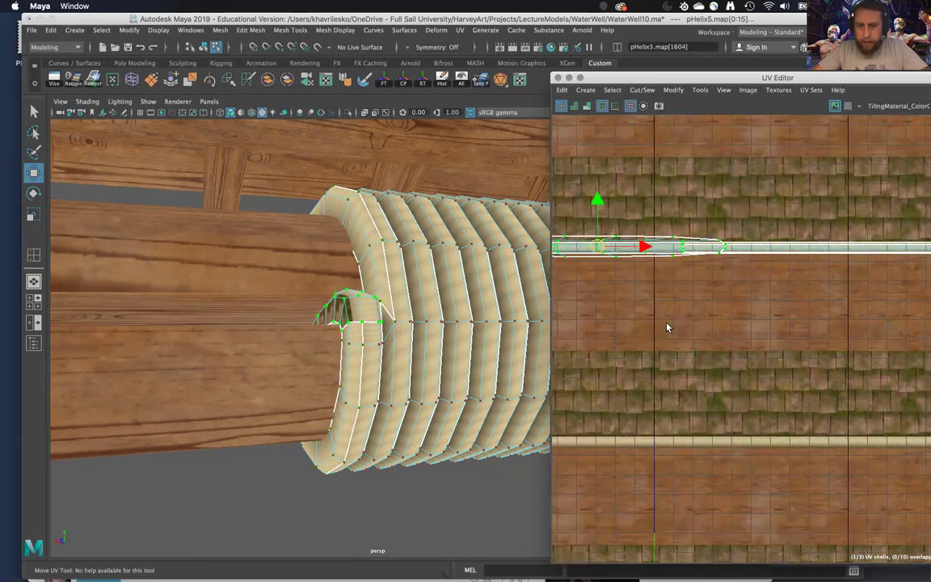
pyautogui.moveTo(667, 327); pyautogui.dragTo(820, 463, button='middle')
# Select the short strip shell, then scale and move it vertically to fill the full height of the rope band
pyautogui.doubleClick(712, 250)
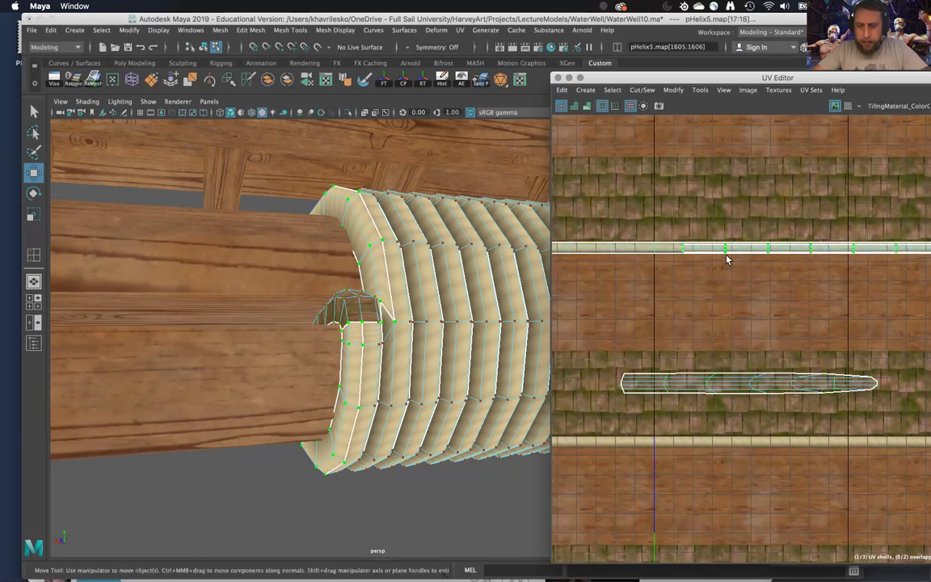
pyautogui.scroll(5, 726, 257)
pyautogui.scroll(-8, 726, 257)
pyautogui.keyDown('alt'); pyautogui.moveTo(760, 259); pyautogui.dragTo(659, 263, button='middle'); pyautogui.keyUp('alt')
pyautogui.scroll(8, 717, 277)
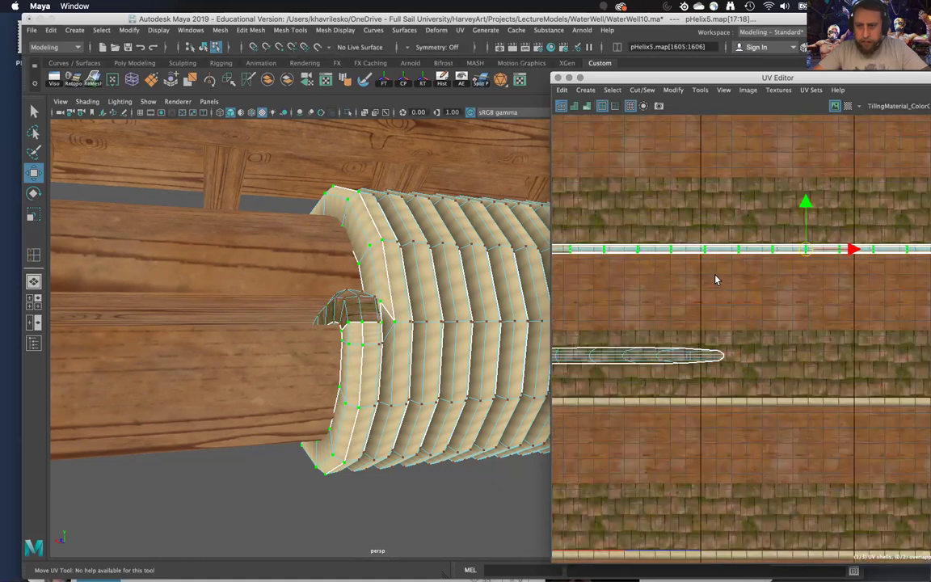
pyautogui.keyDown('alt'); pyautogui.moveTo(848, 232); pyautogui.dragTo(644, 277, button='middle'); pyautogui.keyUp('alt')
pyautogui.scroll(-2, 736, 273)
pyautogui.scroll(-6, 737, 273)
pyautogui.keyDown('alt'); pyautogui.moveTo(741, 273); pyautogui.dragTo(664, 309, button='middle'); pyautogui.keyUp('alt')
pyautogui.scroll(2, 665, 309)
pyautogui.scroll(5, 663, 309)
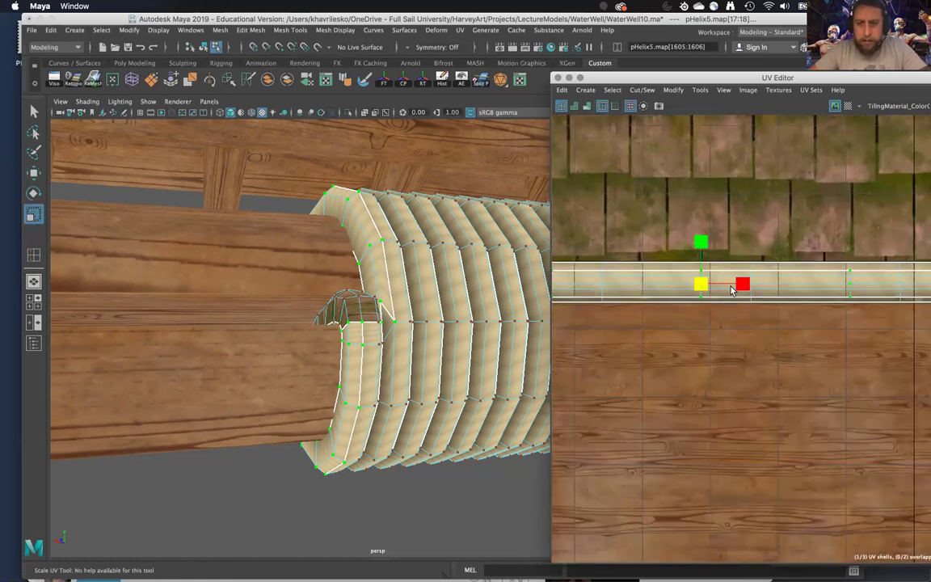
pyautogui.moveTo(718, 278); pyautogui.dragTo(702, 265)
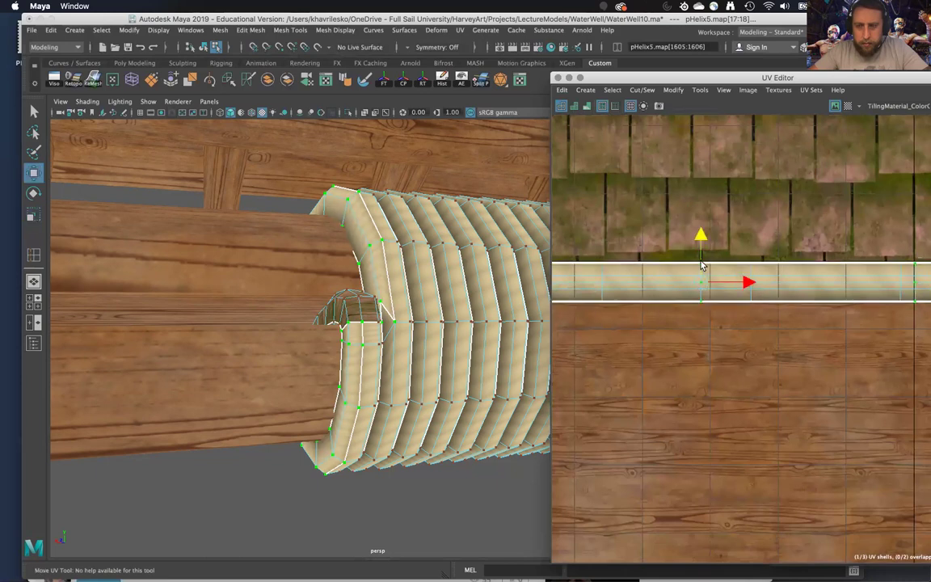
pyautogui.scroll(2, 699, 331)
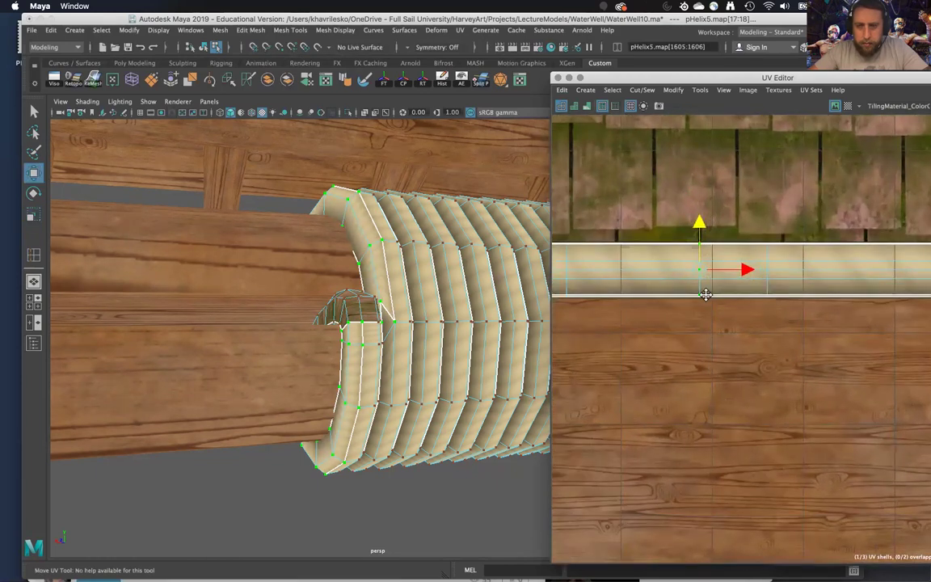
# Scale the short strip shell horizontally so its rope pattern density matches the neighbouring coils in the viewport
pyautogui.keyDown('alt'); pyautogui.moveTo(706, 295); pyautogui.dragTo(670, 345, button='middle'); pyautogui.keyUp('alt')
pyautogui.scroll(-1, 665, 322)
pyautogui.keyDown('alt'); pyautogui.moveTo(428, 317); pyautogui.dragTo(507, 389); pyautogui.keyUp('alt')
pyautogui.press('r')
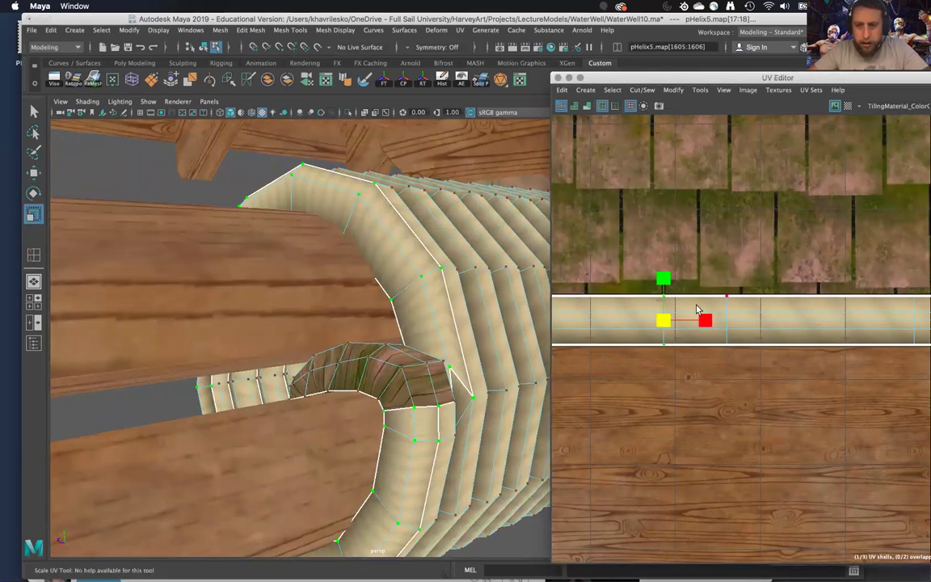
pyautogui.moveTo(703, 321); pyautogui.dragTo(681, 323)
pyautogui.keyDown('alt'); pyautogui.moveTo(465, 323); pyautogui.dragTo(426, 324); pyautogui.keyUp('alt')
pyautogui.keyDown('alt'); pyautogui.moveTo(421, 363); pyautogui.dragTo(345, 411); pyautogui.keyUp('alt')
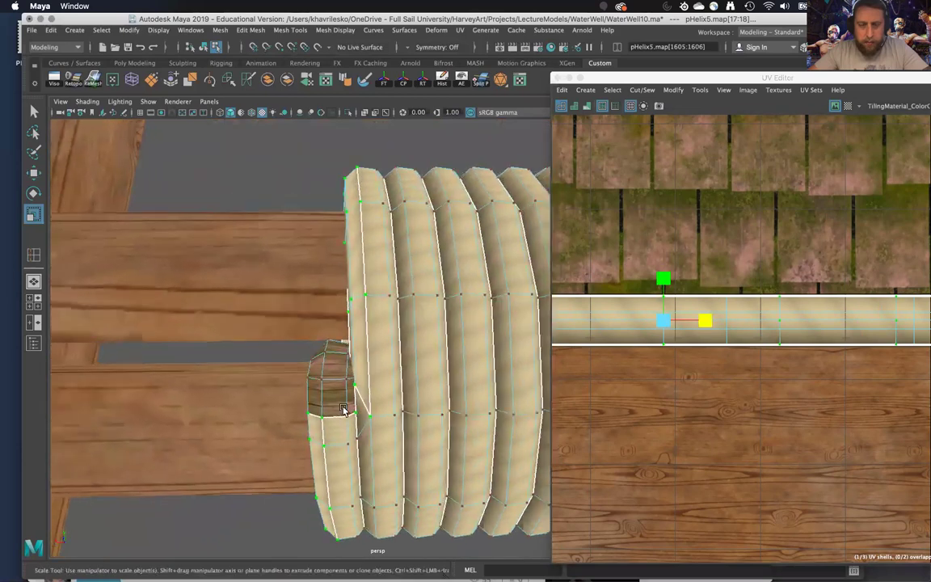
pyautogui.keyDown('alt'); pyautogui.moveTo(345, 411); pyautogui.dragTo(608, 335, button='right'); pyautogui.keyUp('alt')
pyautogui.moveTo(710, 320)
pyautogui.mouseDown()
pyautogui.moveTo(686, 324)
pyautogui.moveTo(712, 322)
pyautogui.mouseUp()
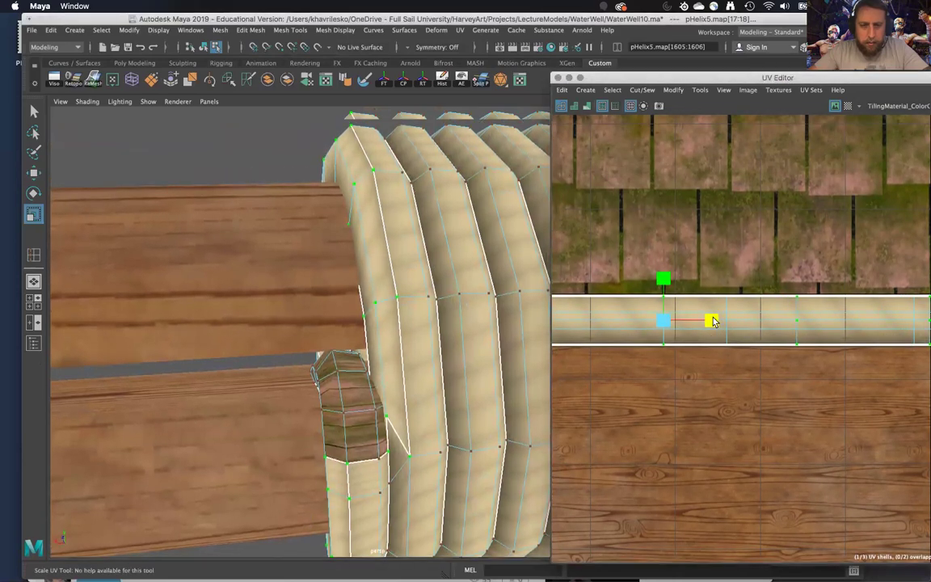
pyautogui.keyDown('alt'); pyautogui.moveTo(417, 317); pyautogui.dragTo(446, 260); pyautogui.keyUp('alt')
# Shift the individual corner UVs at the stepped ends of the short strip horizontally to even out the rope pattern
pyautogui.scroll(-10, 713, 357)
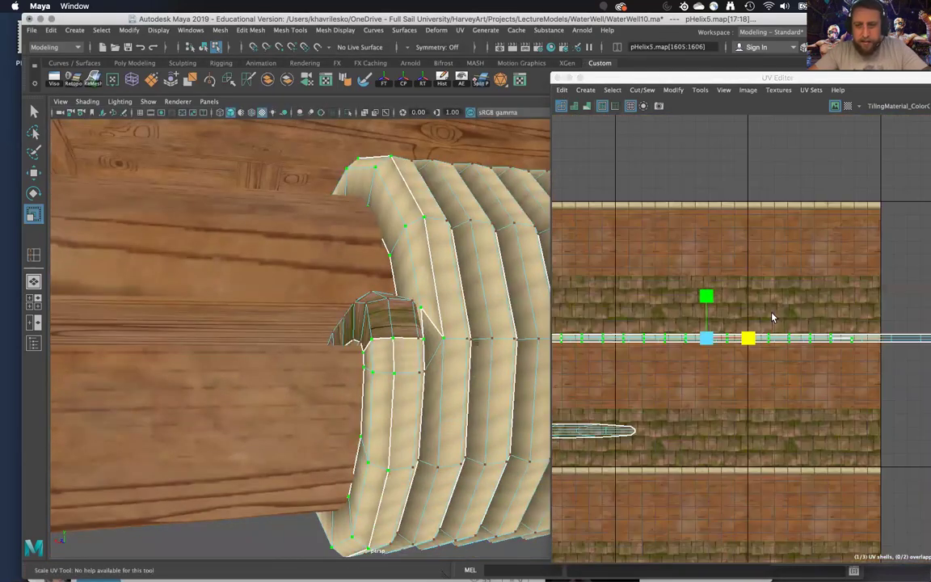
pyautogui.keyDown('alt'); pyautogui.moveTo(654, 408); pyautogui.dragTo(890, 320, button='middle'); pyautogui.keyUp('alt')
pyautogui.scroll(1, 890, 322)
pyautogui.scroll(-4, 892, 324)
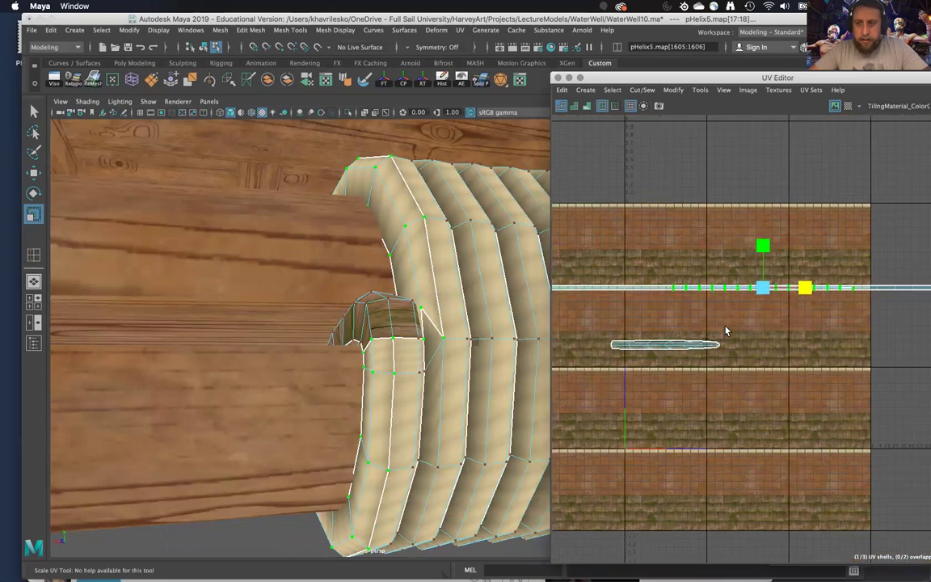
pyautogui.scroll(5, 710, 373)
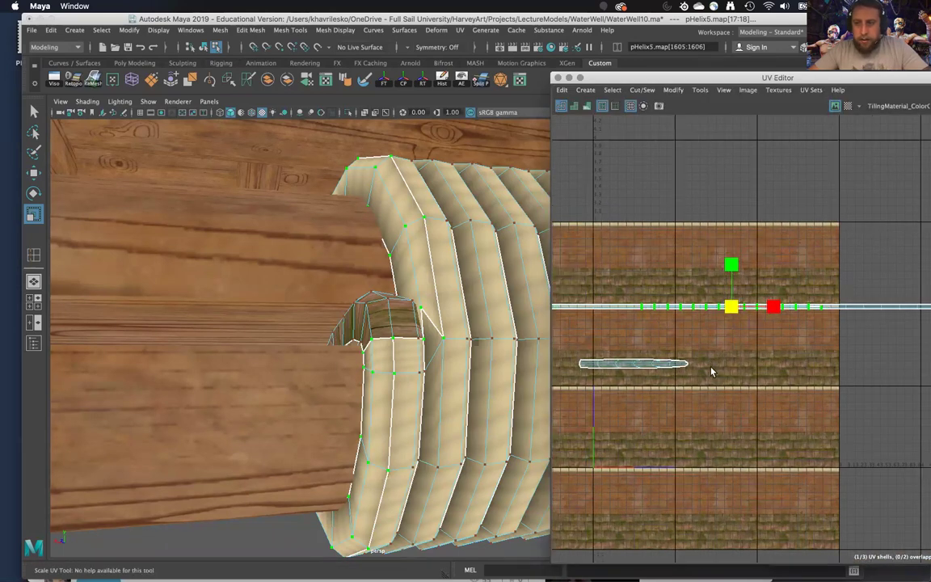
pyautogui.scroll(8, 713, 340)
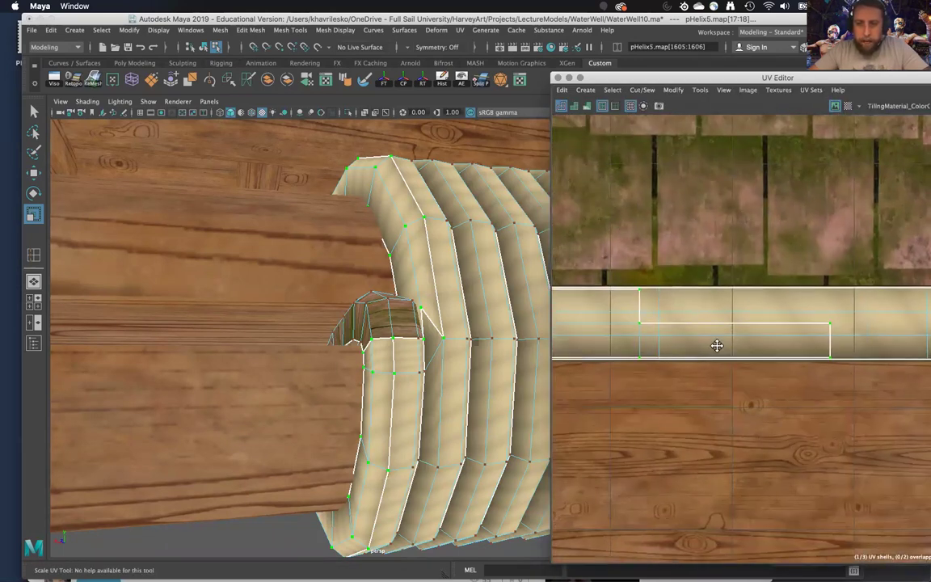
pyautogui.keyDown('alt'); pyautogui.moveTo(611, 327); pyautogui.dragTo(705, 366, button='middle'); pyautogui.keyUp('alt')
pyautogui.scroll(3, 667, 338)
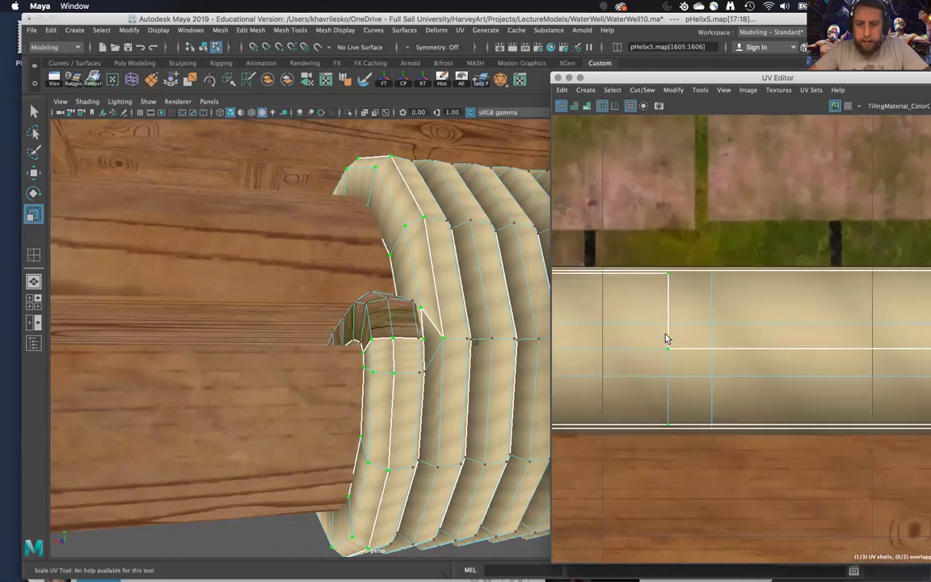
pyautogui.click(668, 265)
pyautogui.press('w')
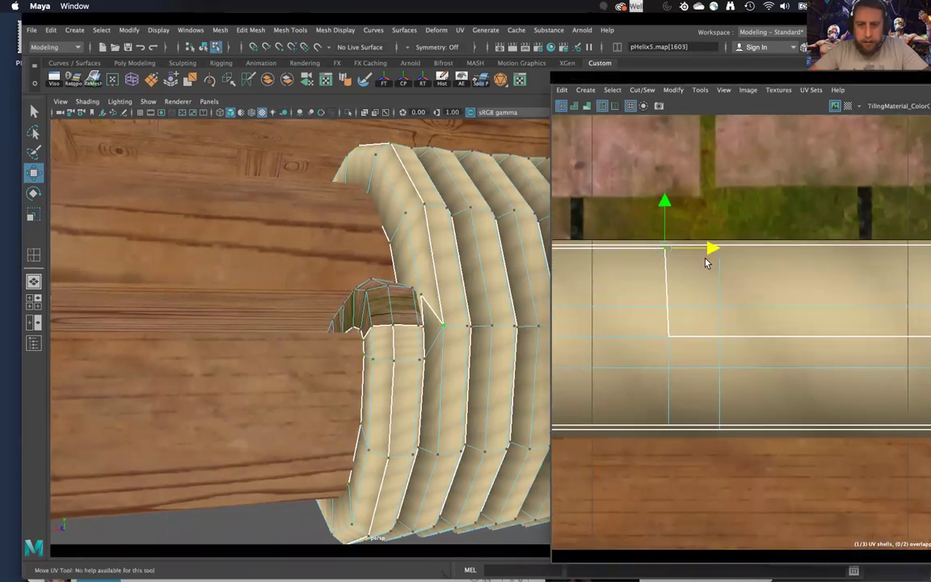
pyautogui.moveTo(706, 262); pyautogui.dragTo(722, 282)
pyautogui.scroll(-3, 738, 303)
pyautogui.keyDown('alt'); pyautogui.moveTo(797, 334); pyautogui.dragTo(537, 293, button='middle'); pyautogui.keyUp('alt')
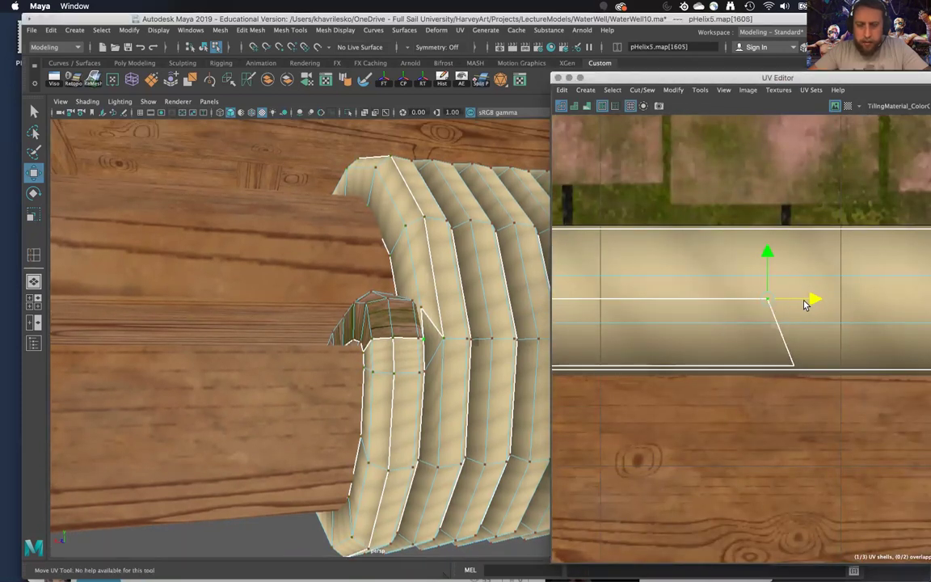
# Select the coil shell's corner UV beside the end cap and slide it horizontally along the shell
pyautogui.moveTo(457, 264); pyautogui.dragTo(457, 339, button='right')
pyautogui.moveTo(452, 299); pyautogui.dragTo(451, 305, button='right')
pyautogui.click(433, 346)
pyautogui.press('f')
pyautogui.scroll(-5, 713, 351)
pyautogui.moveTo(713, 350); pyautogui.dragTo(708, 357, button='right')
pyautogui.scroll(6, 708, 356)
pyautogui.moveTo(643, 336); pyautogui.dragTo(683, 337, button='right')
pyautogui.moveTo(574, 342); pyautogui.dragTo(624, 398)
pyautogui.keyDown('alt'); pyautogui.moveTo(624, 398); pyautogui.dragTo(665, 366, button='middle'); pyautogui.keyUp('alt')
pyautogui.scroll(5, 666, 369)
pyautogui.keyDown('alt'); pyautogui.moveTo(505, 349); pyautogui.dragTo(597, 317, button='right'); pyautogui.keyUp('alt')
pyautogui.moveTo(638, 302); pyautogui.dragTo(827, 266)
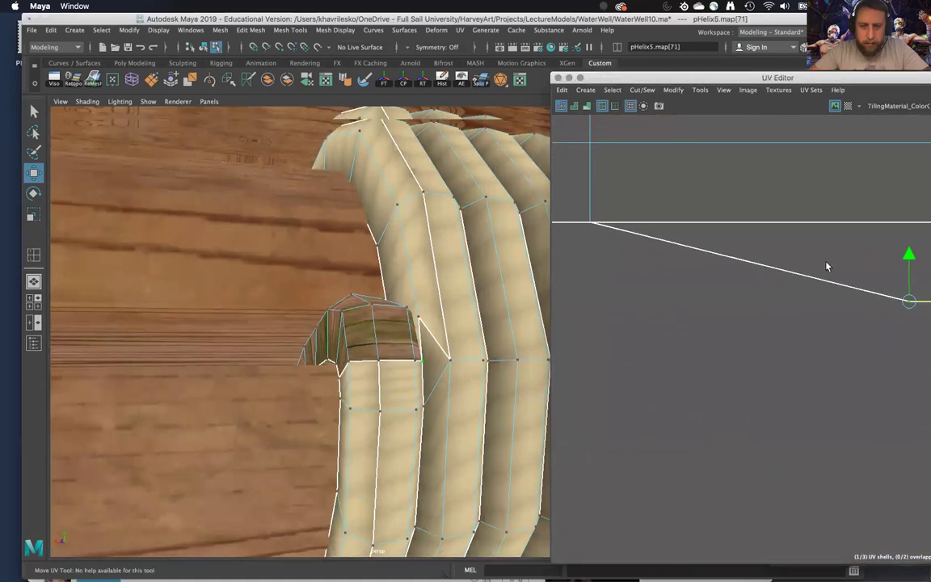
# Slide both corner UVs of the coil shell's stepped end horizontally to shorten the triangular face beside the cap
pyautogui.scroll(-5, 782, 365)
pyautogui.keyDown('alt'); pyautogui.moveTo(756, 366); pyautogui.dragTo(606, 348, button='middle'); pyautogui.keyUp('alt')
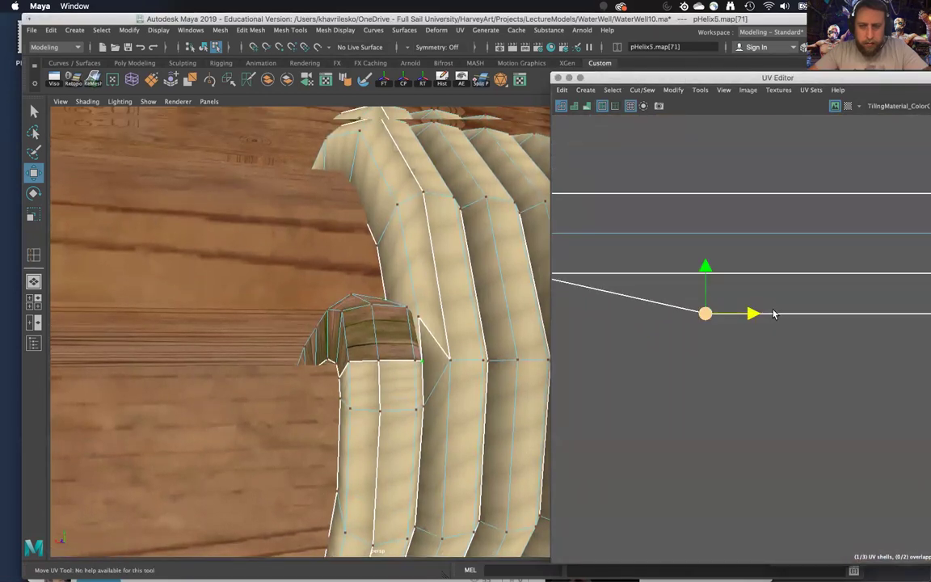
pyautogui.keyDown('alt'); pyautogui.moveTo(709, 350); pyautogui.dragTo(523, 360, button='middle'); pyautogui.keyUp('alt')
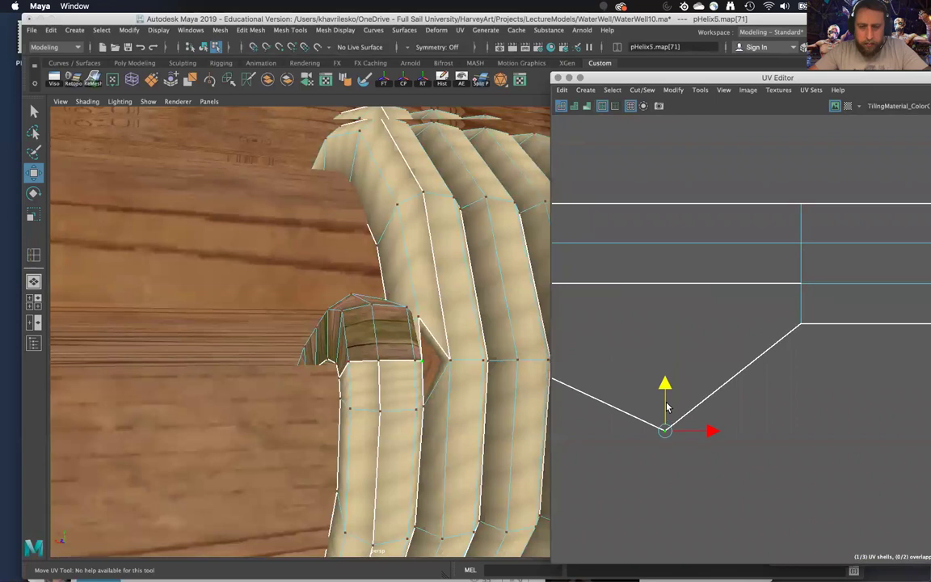
pyautogui.moveTo(687, 322); pyautogui.dragTo(687, 304, button='middle')
pyautogui.scroll(-4, 681, 347)
pyautogui.keyDown('alt'); pyautogui.moveTo(679, 357); pyautogui.dragTo(813, 352, button='middle'); pyautogui.keyUp('alt')
pyautogui.scroll(-3, 896, 366)
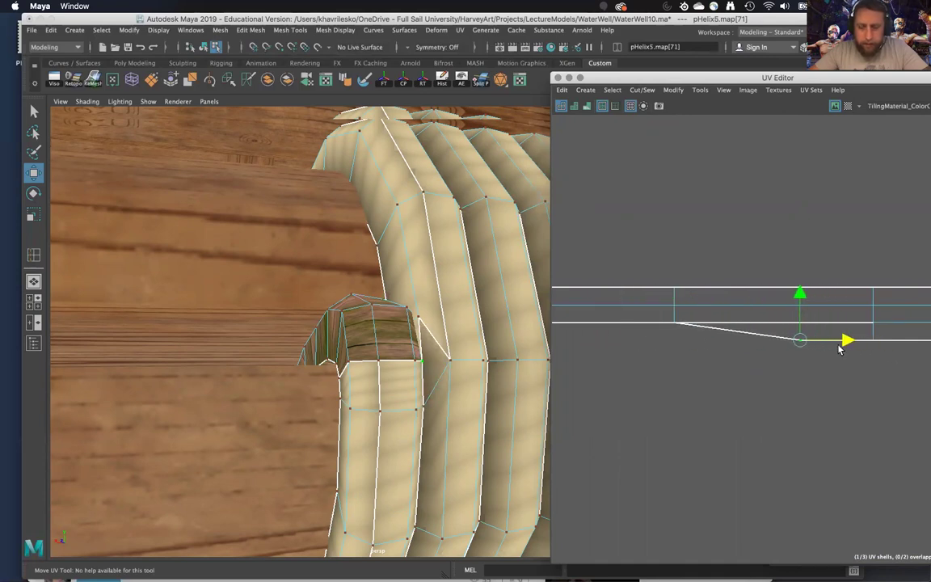
pyautogui.moveTo(673, 301); pyautogui.dragTo(868, 340)
pyautogui.click(785, 339)
pyautogui.click(793, 340)
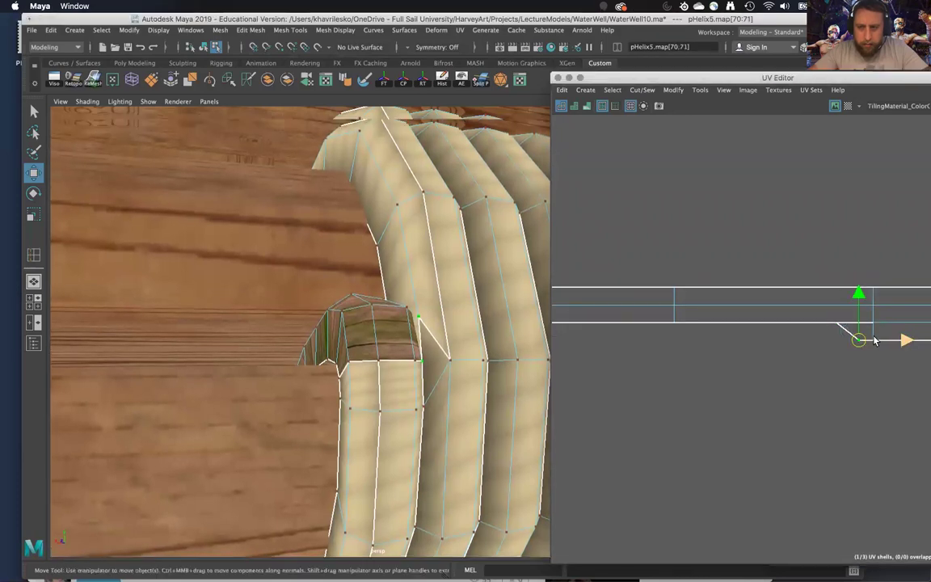
pyautogui.moveTo(873, 345)
pyautogui.mouseDown()
pyautogui.moveTo(887, 343)
pyautogui.moveTo(874, 345)
pyautogui.mouseUp()
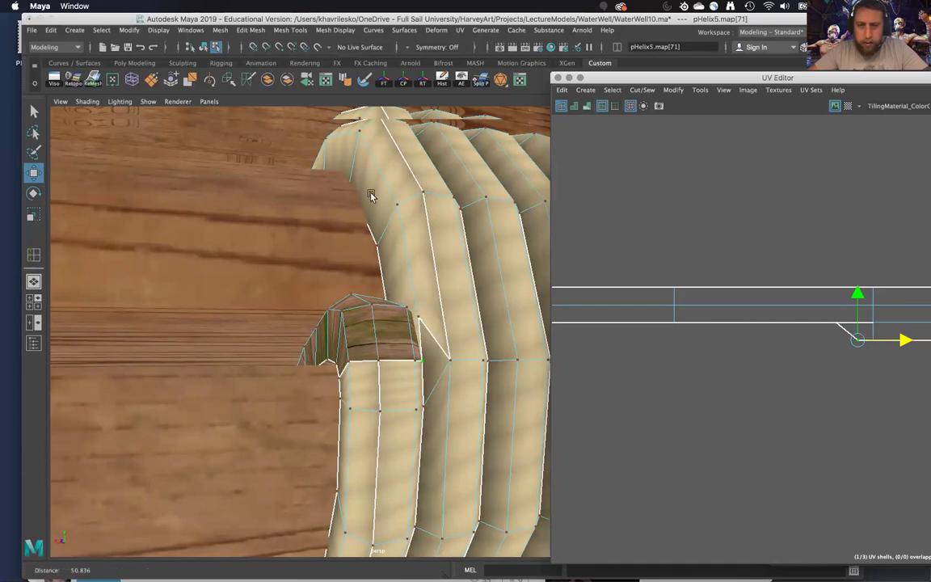
# Select the edge joining the small triangular face beside the end cap to the coil and cut its UVs
pyautogui.scroll(-5, 370, 196)
pyautogui.click(388, 520)
pyautogui.moveTo(410, 265); pyautogui.dragTo(465, 248, button='right')
pyautogui.click(478, 496)
pyautogui.scroll(4, 480, 472)
pyautogui.keyDown('alt'); pyautogui.moveTo(480, 472); pyautogui.dragTo(430, 432); pyautogui.keyUp('alt')
pyautogui.click(439, 396)
pyautogui.keyDown('alt'); pyautogui.moveTo(439, 396); pyautogui.dragTo(408, 458); pyautogui.keyUp('alt')
pyautogui.keyDown('alt'); pyautogui.moveTo(401, 441); pyautogui.dragTo(404, 425, button='middle'); pyautogui.keyUp('alt')
pyautogui.moveTo(399, 354); pyautogui.dragTo(406, 246, button='right')
pyautogui.click(410, 390)
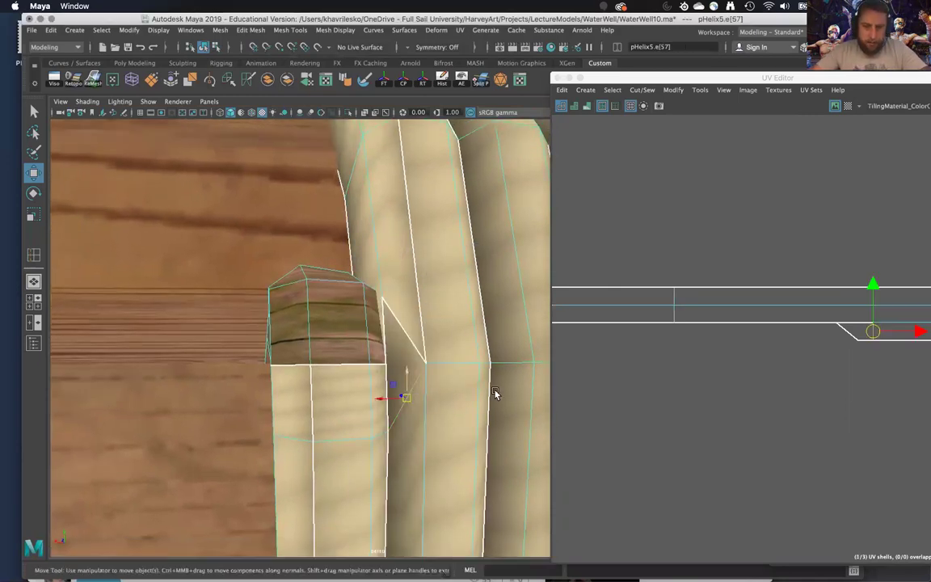
pyautogui.keyDown('alt'); pyautogui.moveTo(495, 393); pyautogui.dragTo(488, 390); pyautogui.keyUp('alt')
pyautogui.keyDown('shift'); pyautogui.moveTo(759, 380); pyautogui.dragTo(760, 382, button='right'); pyautogui.keyUp('shift')
pyautogui.keyDown('alt'); pyautogui.moveTo(796, 378); pyautogui.dragTo(738, 389, button='middle'); pyautogui.keyUp('alt')
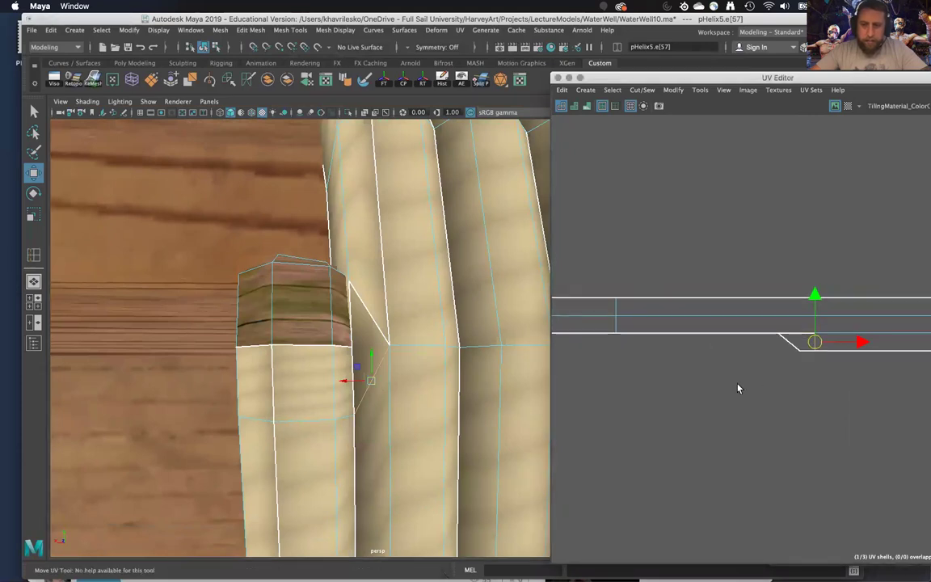
pyautogui.keyDown('shift'); pyautogui.moveTo(795, 374); pyautogui.dragTo(769, 384, button='right'); pyautogui.keyUp('shift')
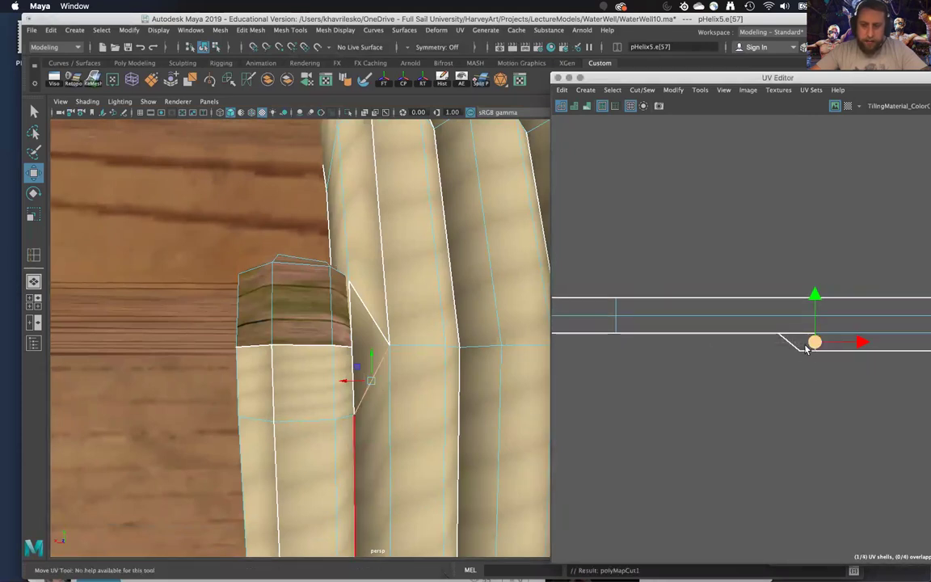
# Move the triangular face's UVs away from the coil shell and unfold them
pyautogui.moveTo(800, 344); pyautogui.dragTo(800, 368, button='right')
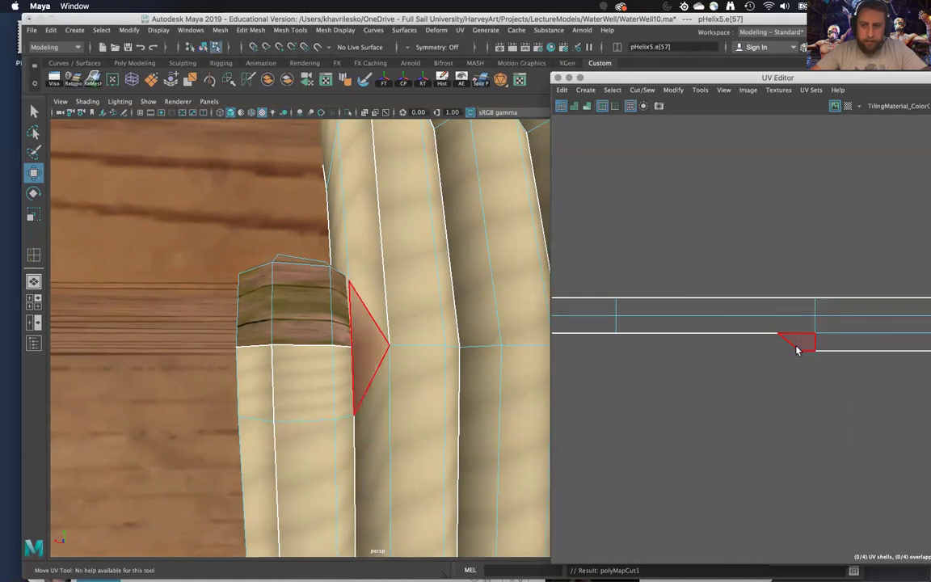
pyautogui.click(797, 343)
pyautogui.moveTo(797, 342); pyautogui.dragTo(734, 378)
pyautogui.keyDown('shift'); pyautogui.moveTo(734, 421); pyautogui.dragTo(609, 420, button='right'); pyautogui.keyUp('shift')
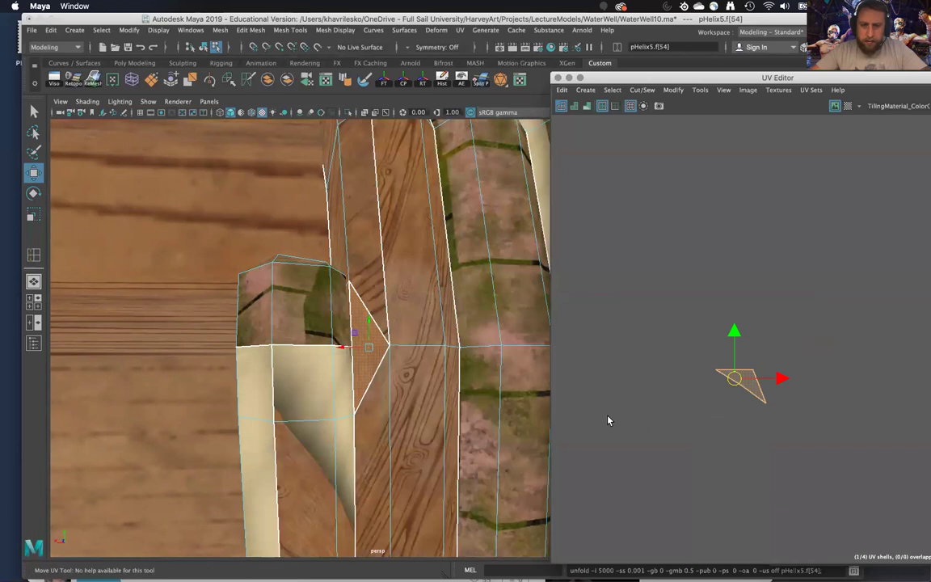
pyautogui.moveTo(753, 388); pyautogui.dragTo(800, 388, button='right')
pyautogui.moveTo(699, 361); pyautogui.dragTo(799, 414)
pyautogui.keyDown('shift'); pyautogui.moveTo(777, 355); pyautogui.dragTo(658, 358, button='right'); pyautogui.keyUp('shift')
# Move the triangular face's UVs onto the coil shell's stepped end in the rope band, rotating and slightly enlarging them to fit
pyautogui.moveTo(734, 381); pyautogui.dragTo(828, 328)
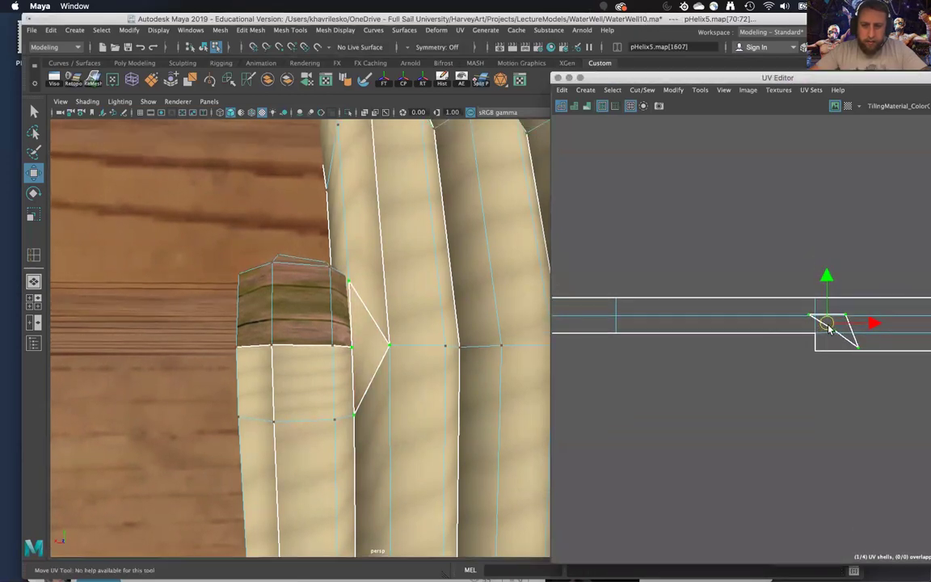
pyautogui.press('e')
pyautogui.moveTo(834, 285); pyautogui.dragTo(804, 292)
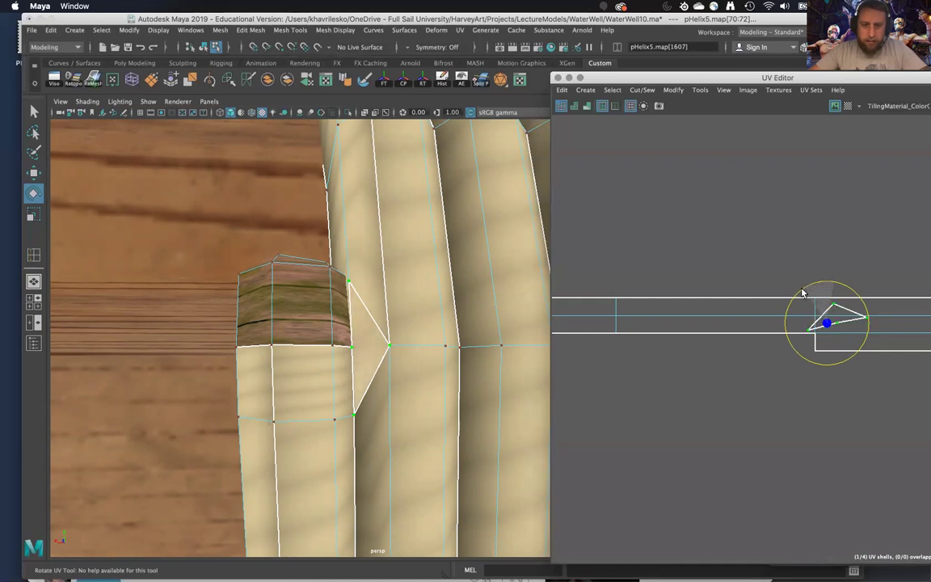
pyautogui.press('r')
pyautogui.moveTo(827, 323)
pyautogui.mouseDown()
pyautogui.moveTo(872, 315)
pyautogui.moveTo(835, 324)
pyautogui.mouseUp()
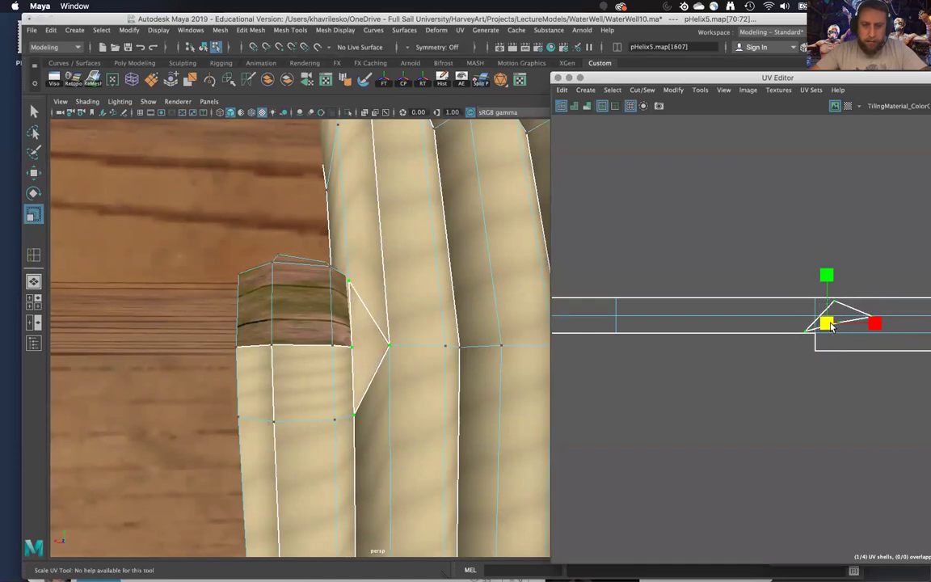
pyautogui.press('w')
pyautogui.moveTo(835, 330); pyautogui.dragTo(846, 349)
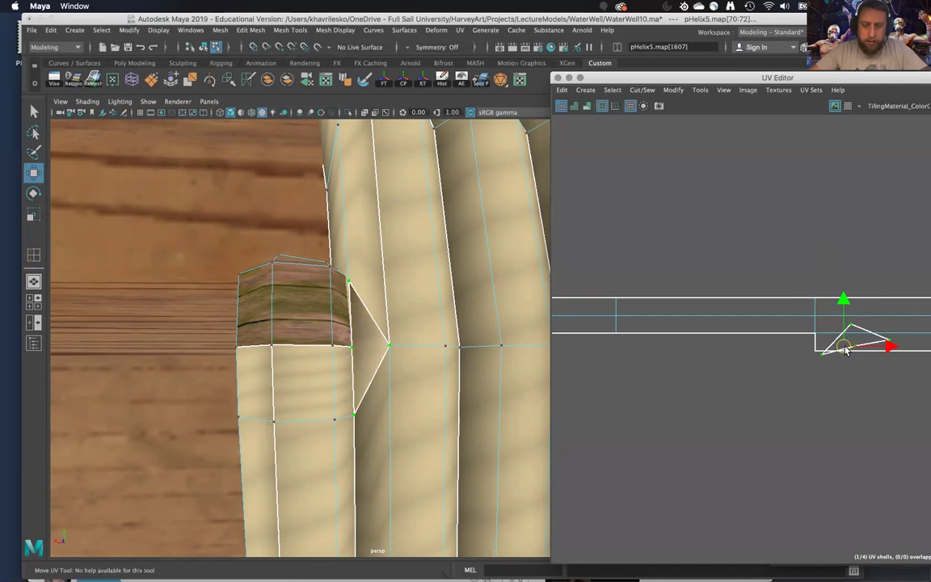
# Rotate the triangular face's UVs until its long side lies horizontal, and slide them just outside the coil shell's step
pyautogui.keyDown('alt'); pyautogui.moveTo(834, 358); pyautogui.dragTo(801, 363, button='middle'); pyautogui.keyUp('alt')
pyautogui.press('e')
pyautogui.moveTo(846, 331); pyautogui.dragTo(849, 337)
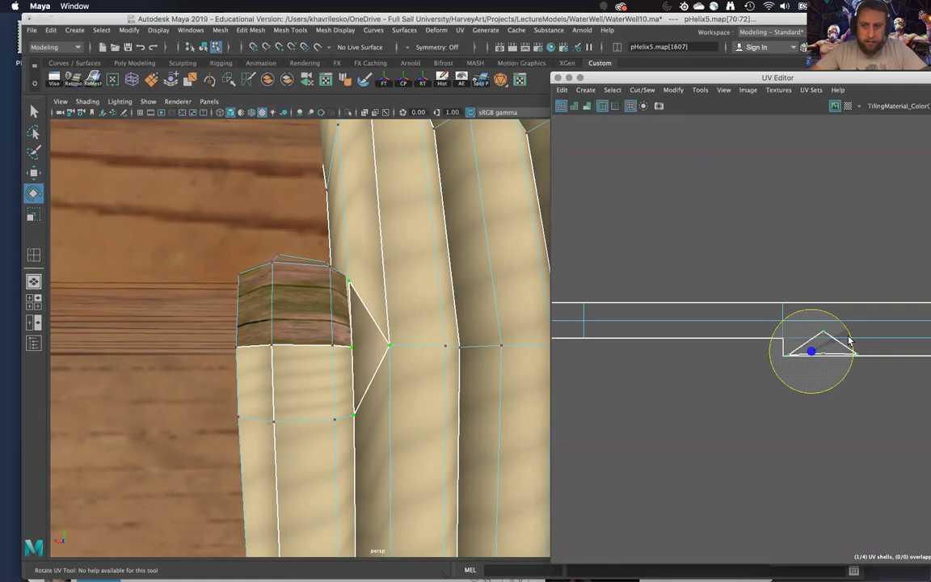
pyautogui.press('w')
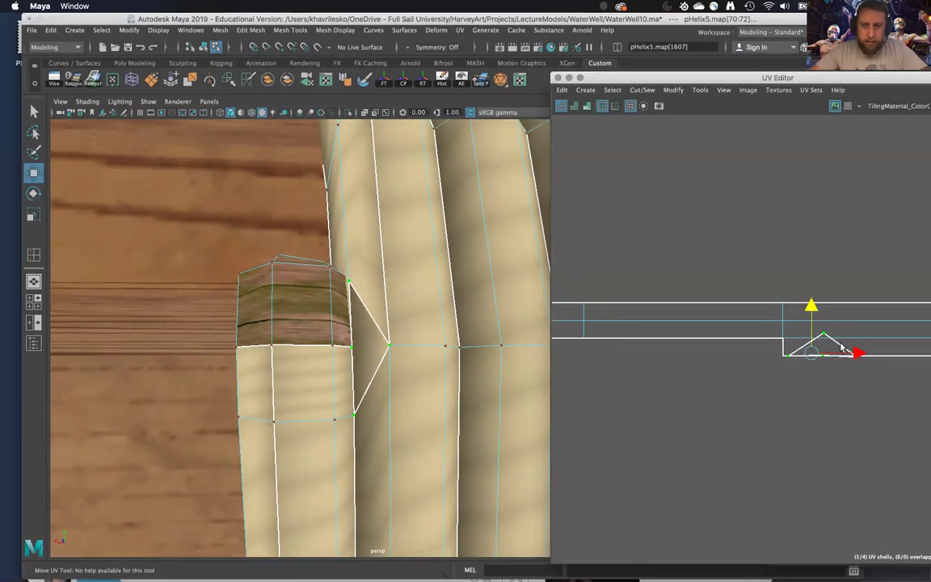
pyautogui.moveTo(839, 353); pyautogui.dragTo(778, 349)
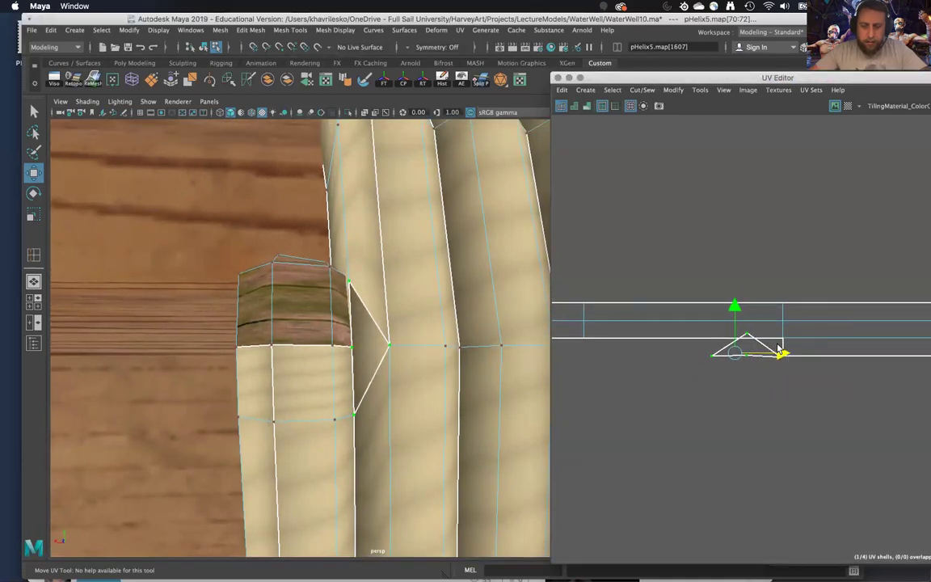
# Place the triangular face's nearest base UV exactly on the outer corner of the coil shell's step
pyautogui.scroll(3, 776, 360)
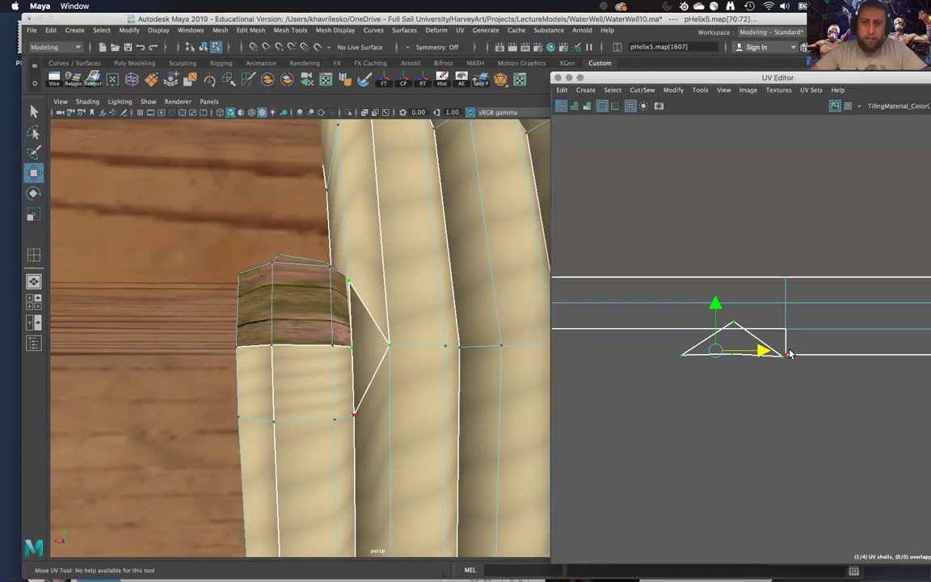
pyautogui.keyDown('alt'); pyautogui.moveTo(786, 356); pyautogui.dragTo(799, 441, button='right'); pyautogui.keyUp('alt')
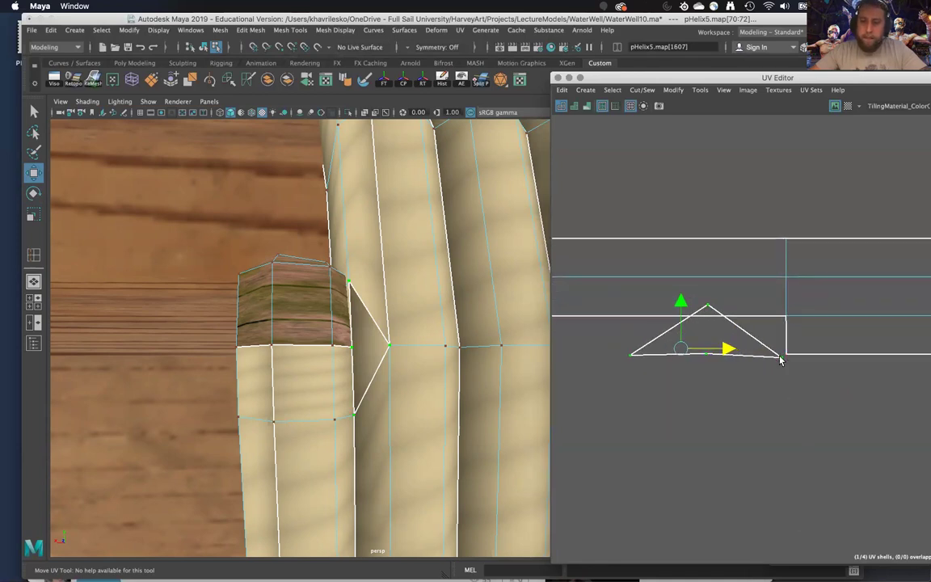
pyautogui.click(781, 358)
pyautogui.moveTo(782, 360); pyautogui.dragTo(770, 367)
# Try to sew the triangular face's sloping edge to the edge of the coil shell's step
pyautogui.moveTo(744, 342); pyautogui.dragTo(742, 278, button='right')
pyautogui.click(752, 331)
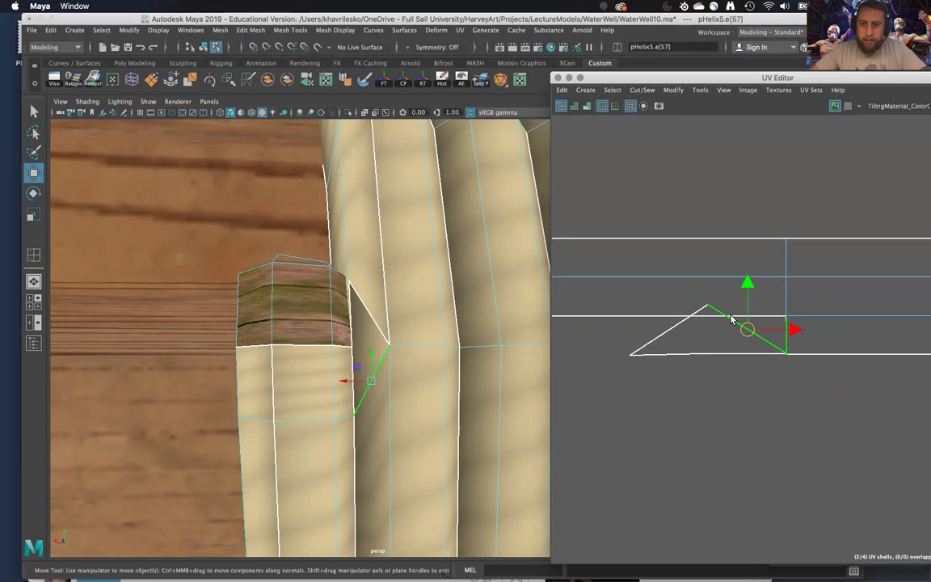
pyautogui.keyDown('shift'); pyautogui.moveTo(725, 321); pyautogui.dragTo(743, 310, button='right'); pyautogui.keyUp('shift')
pyautogui.press('super+z')
# Snap the triangular face's apex UV to the inner corner of the coil shell's step and align the base UV with the outer corner
pyautogui.moveTo(701, 299); pyautogui.dragTo(796, 323)
pyautogui.press('v')
pyautogui.moveTo(769, 370); pyautogui.dragTo(770, 368)
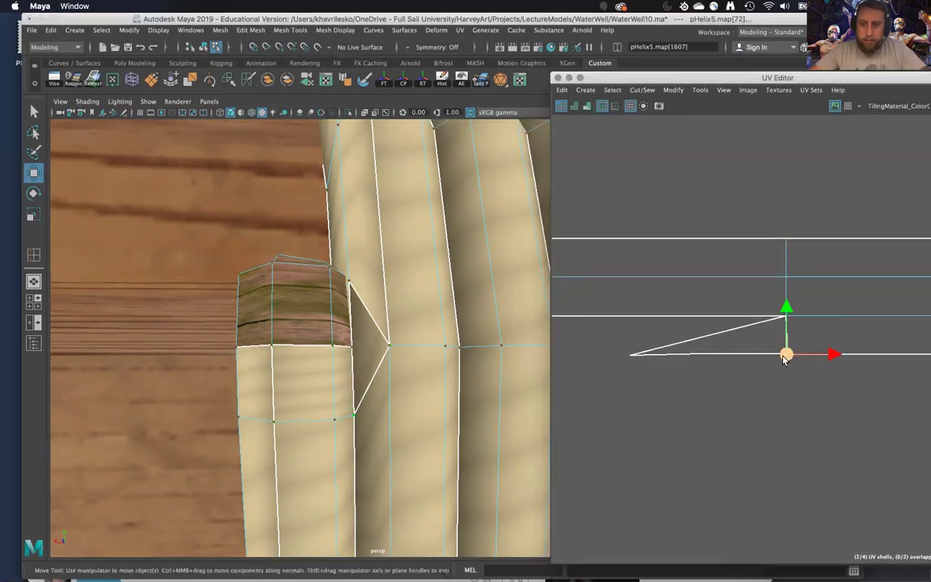
pyautogui.click(802, 377)
pyautogui.click(785, 356)
pyautogui.press('v')
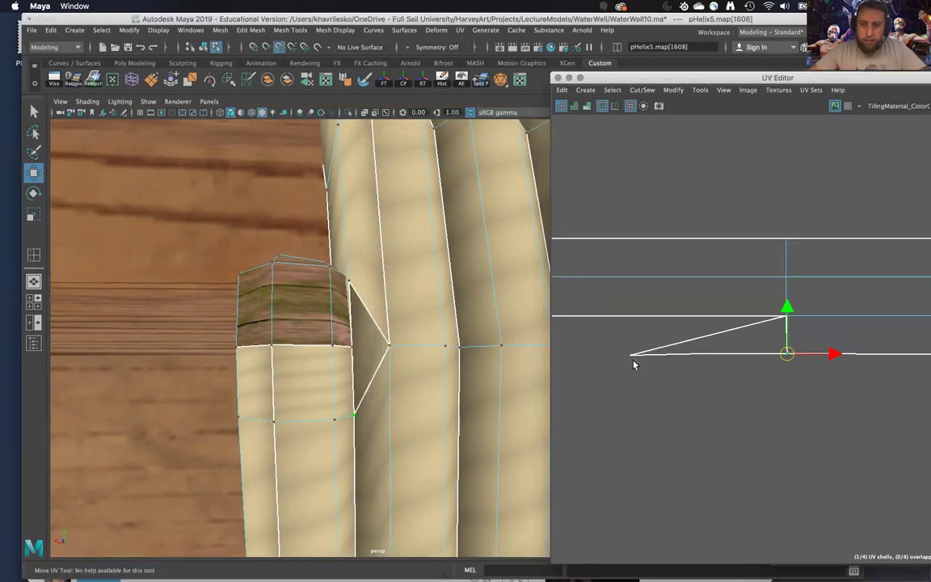
# Raise the triangular face's far UV to the coil shell's border and slide its remaining lower UV horizontally toward the step
pyautogui.click(632, 357)
pyautogui.moveTo(633, 353); pyautogui.dragTo(643, 319)
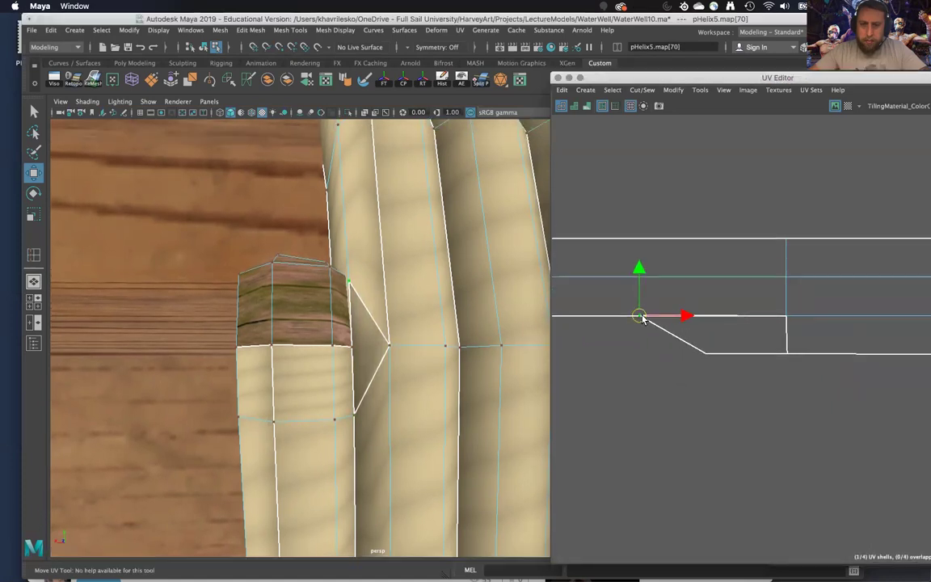
pyautogui.click(711, 357)
pyautogui.moveTo(746, 354); pyautogui.dragTo(776, 353)
pyautogui.keyDown('alt'); pyautogui.moveTo(750, 364); pyautogui.dragTo(672, 338, button='right'); pyautogui.keyUp('alt')
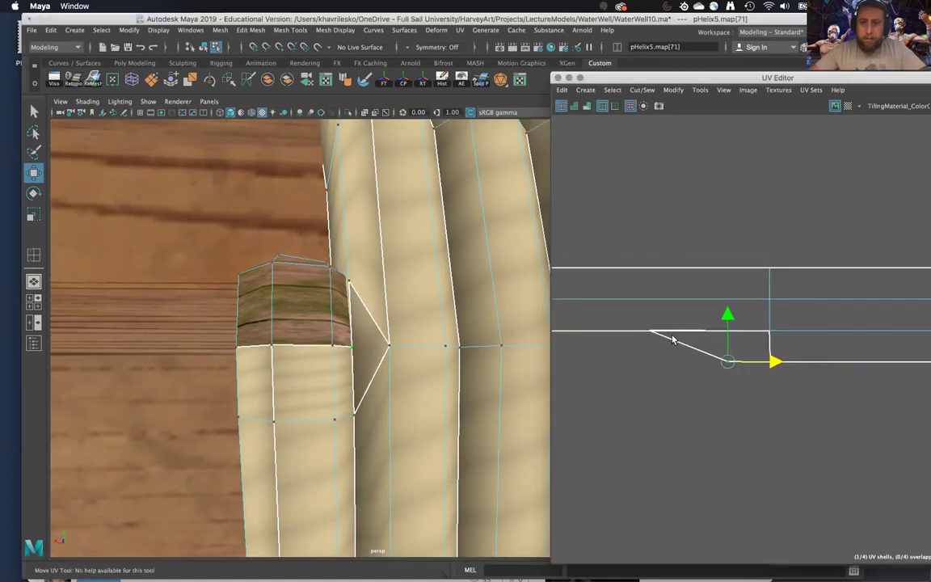
# Leave UV editing and examine the coil's end and its untextured cap from a wider angle
pyautogui.click(442, 265)
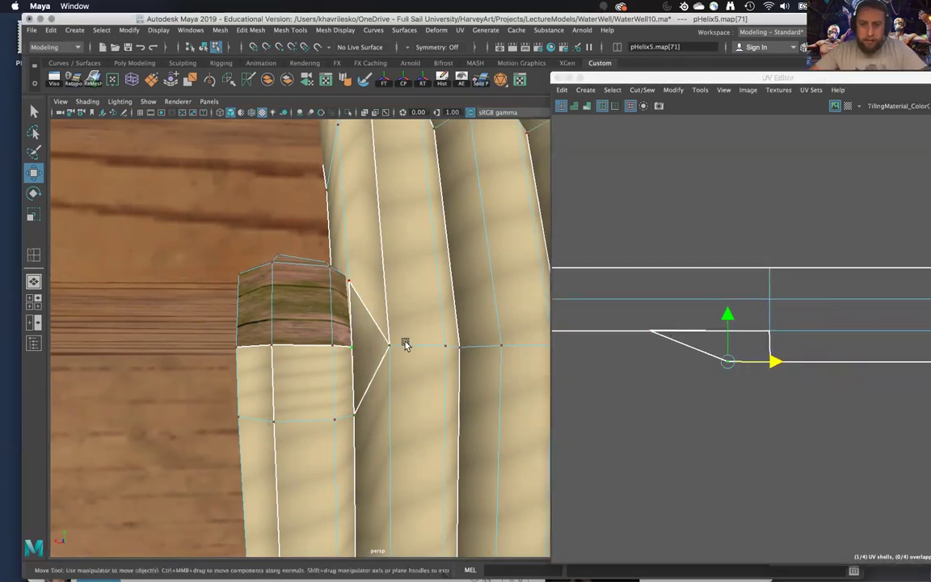
pyautogui.moveTo(583, 348); pyautogui.dragTo(772, 339)
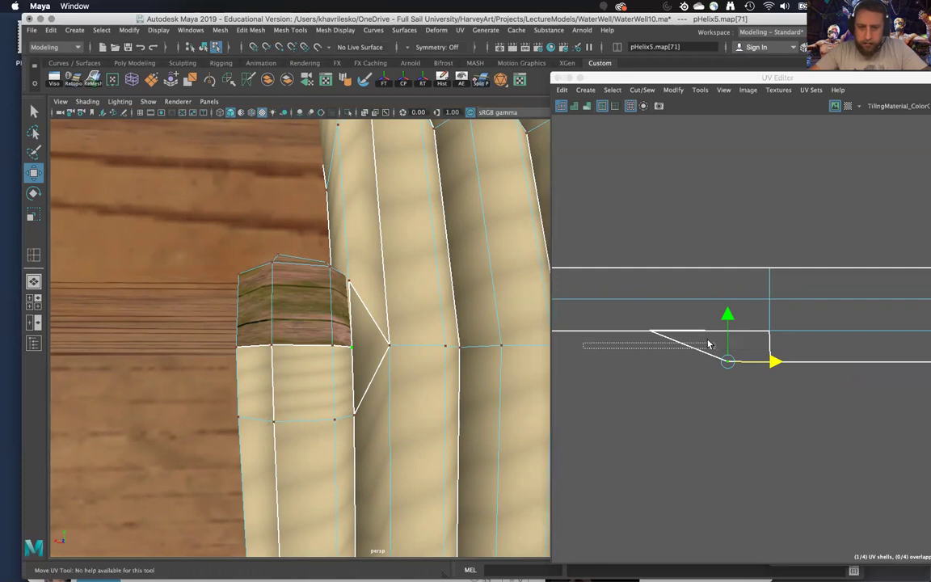
pyautogui.moveTo(707, 342); pyautogui.dragTo(709, 342)
pyautogui.moveTo(418, 264); pyautogui.dragTo(462, 246, button='right')
pyautogui.scroll(-10, 440, 384)
pyautogui.scroll(-3, 440, 386)
pyautogui.click(434, 465)
pyautogui.scroll(3, 446, 481)
pyautogui.keyDown('alt'); pyautogui.moveTo(446, 482); pyautogui.dragTo(416, 383); pyautogui.keyUp('alt')
pyautogui.scroll(5, 410, 377)
pyautogui.click(414, 375)
pyautogui.keyDown('alt'); pyautogui.moveTo(407, 346); pyautogui.dragTo(429, 324, button='middle'); pyautogui.keyUp('alt')
pyautogui.scroll(-8, 674, 368)
pyautogui.keyDown('alt'); pyautogui.moveTo(656, 325); pyautogui.dragTo(821, 219, button='middle'); pyautogui.keyUp('alt')
pyautogui.keyDown('alt'); pyautogui.moveTo(633, 96); pyautogui.dragTo(770, 358, button='right'); pyautogui.keyUp('alt')
# Select a face of the coil's end cap, extend the selection to its UV shell, and move the shell onto the rope band
pyautogui.moveTo(424, 309); pyautogui.dragTo(426, 320, button='right')
pyautogui.click(418, 325)
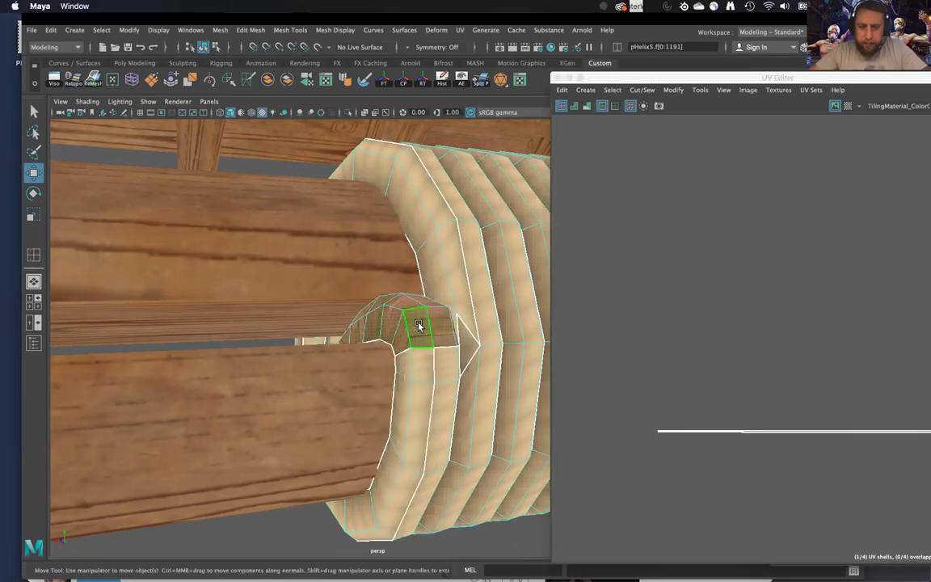
pyautogui.press('f')
pyautogui.keyDown('alt'); pyautogui.moveTo(695, 407); pyautogui.dragTo(810, 374, button='right'); pyautogui.keyUp('alt')
pyautogui.scroll(-2, 775, 399)
pyautogui.doubleClick(785, 380)
pyautogui.keyDown('alt'); pyautogui.moveTo(802, 380); pyautogui.dragTo(779, 377, button='middle'); pyautogui.keyUp('alt')
pyautogui.scroll(2, 762, 376)
pyautogui.moveTo(760, 376); pyautogui.dragTo(740, 219)
# Scale the end cap's UV shell down to the rope band's height and nudge it into the middle of the band
pyautogui.scroll(5, 738, 308)
pyautogui.keyDown('alt'); pyautogui.moveTo(737, 246); pyautogui.dragTo(749, 335, button='middle'); pyautogui.keyUp('alt')
pyautogui.press('r')
pyautogui.moveTo(752, 273); pyautogui.dragTo(731, 285)
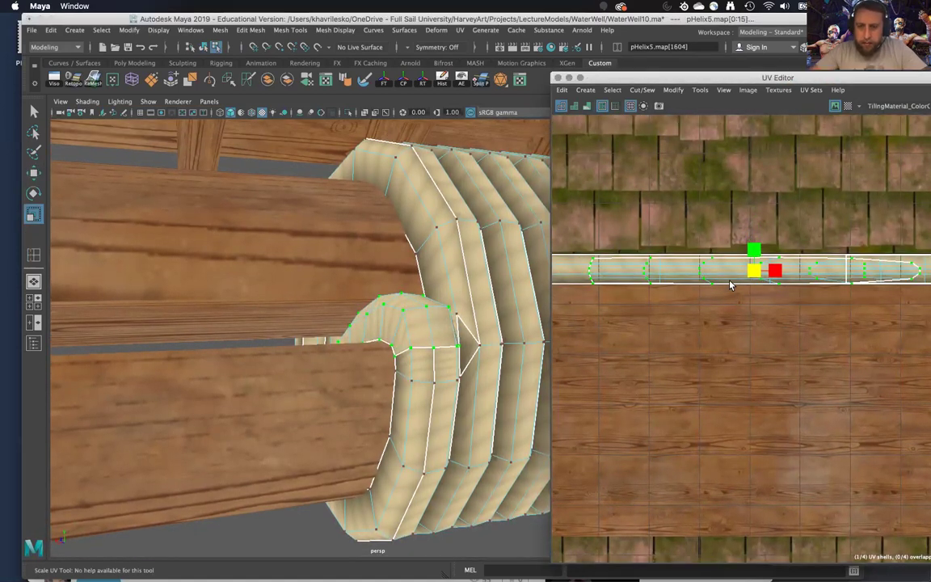
pyautogui.press('w')
pyautogui.moveTo(752, 282)
pyautogui.keyDown('alt'); pyautogui.mouseDown(button='middle')
pyautogui.moveTo(750, 267)
pyautogui.moveTo(751, 280)
pyautogui.mouseUp(button='middle'); pyautogui.keyUp('alt')
pyautogui.moveTo(752, 271); pyautogui.dragTo(748, 268)
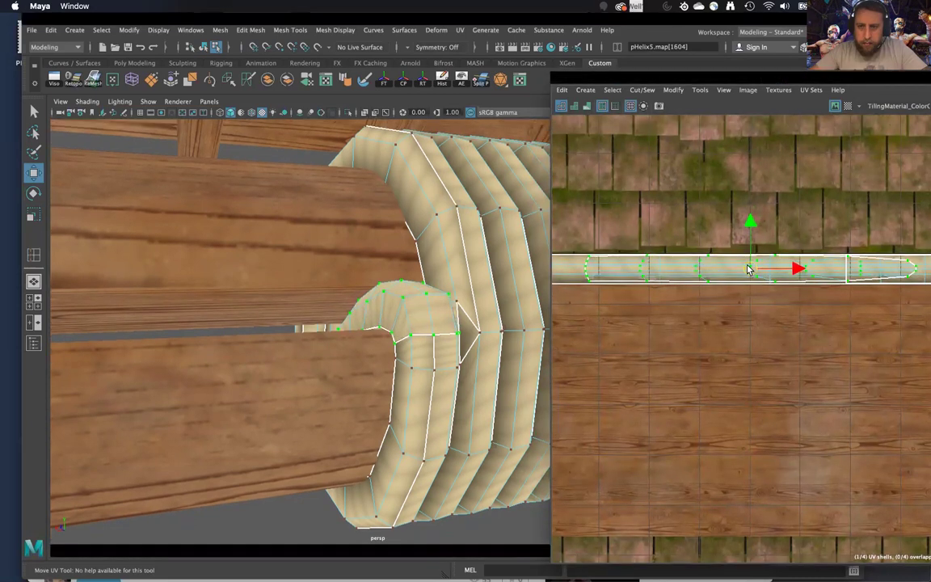
# Scale the end cap's UV shell narrower horizontally so its rope pattern matches the coil
pyautogui.scroll(4, 752, 323)
pyautogui.keyDown('alt'); pyautogui.moveTo(671, 302); pyautogui.dragTo(701, 339, button='middle'); pyautogui.keyUp('alt')
pyautogui.scroll(2, 699, 339)
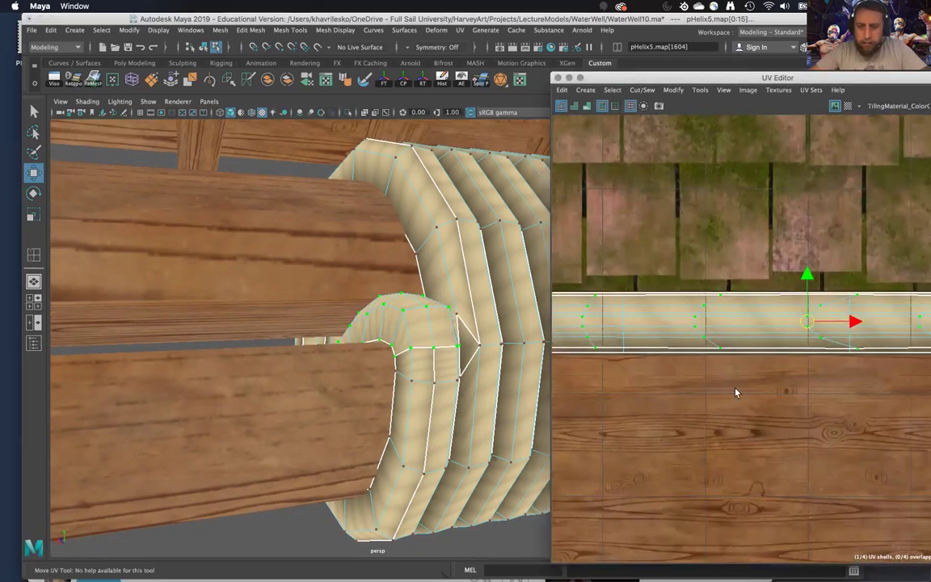
pyautogui.press('r')
pyautogui.moveTo(839, 325); pyautogui.dragTo(821, 329)
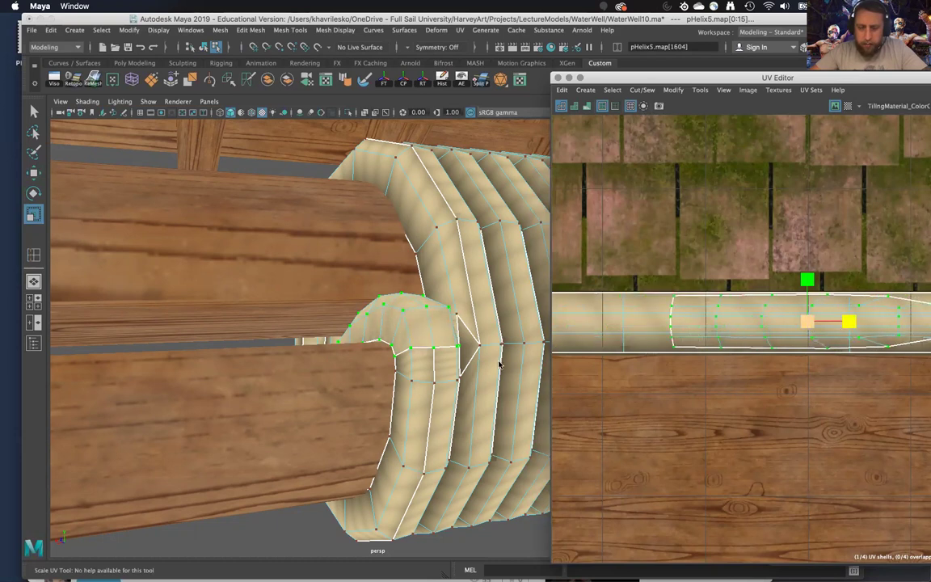
# Select the coil face adjoining the end cap to locate its UVs, and select the UVs along the coil shell's end edge
pyautogui.click(419, 369)
pyautogui.moveTo(420, 265); pyautogui.dragTo(428, 307, button='right')
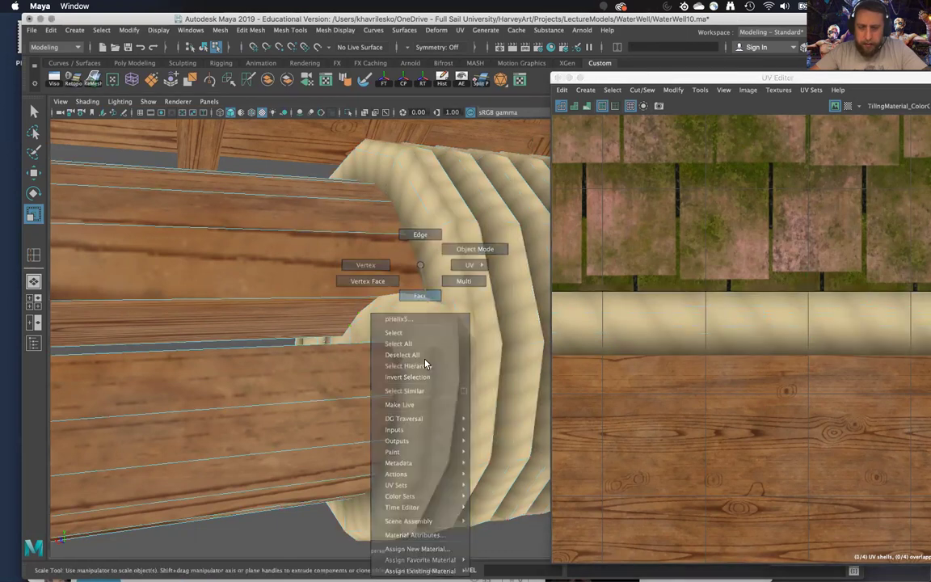
pyautogui.click(425, 363)
pyautogui.press('f')
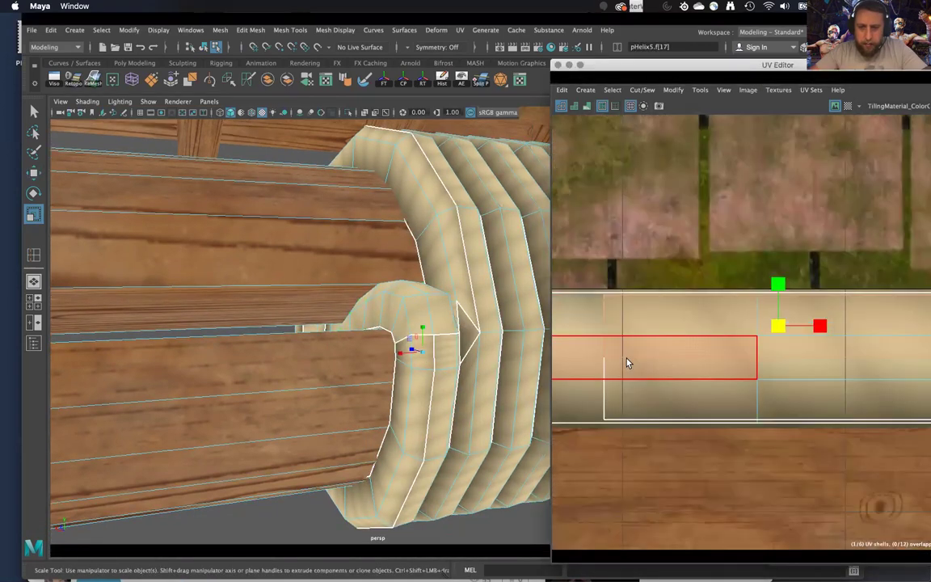
pyautogui.scroll(-12, 705, 400)
pyautogui.scroll(5, 740, 387)
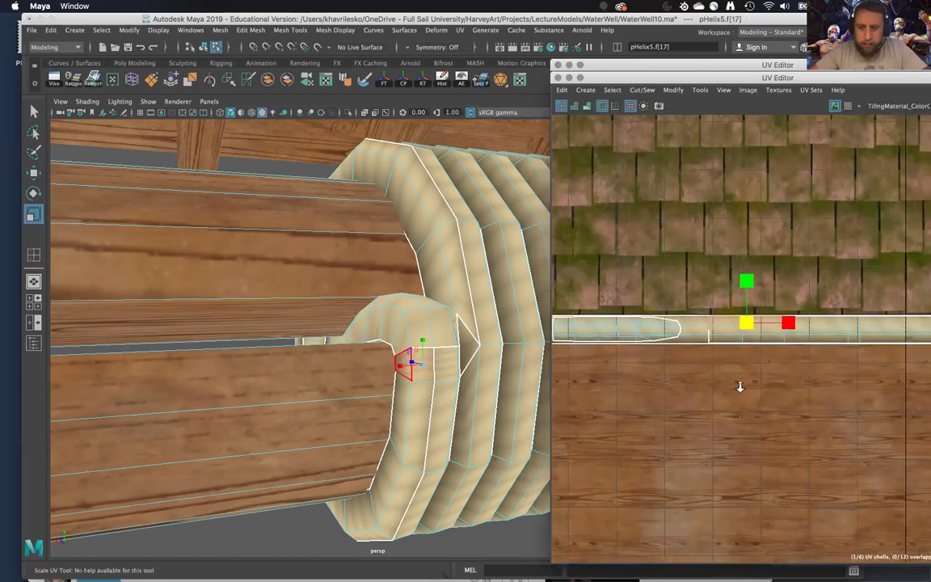
pyautogui.keyDown('alt'); pyautogui.moveTo(740, 388); pyautogui.dragTo(743, 429, button='right'); pyautogui.keyUp('alt')
pyautogui.keyDown('alt'); pyautogui.moveTo(744, 428); pyautogui.dragTo(704, 429, button='middle'); pyautogui.keyUp('alt')
pyautogui.keyDown('alt'); pyautogui.moveTo(690, 339); pyautogui.dragTo(714, 449, button='right'); pyautogui.keyUp('alt')
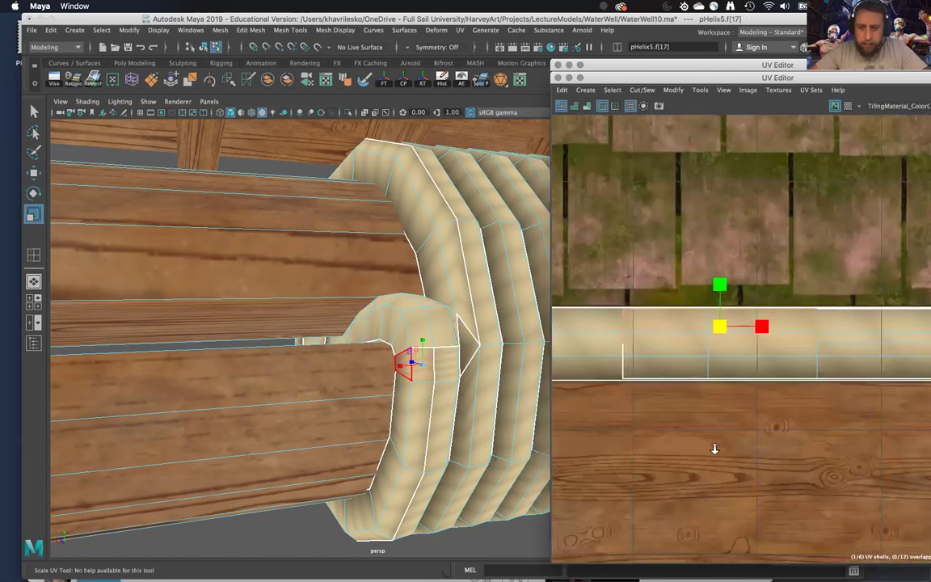
pyautogui.scroll(1, 718, 461)
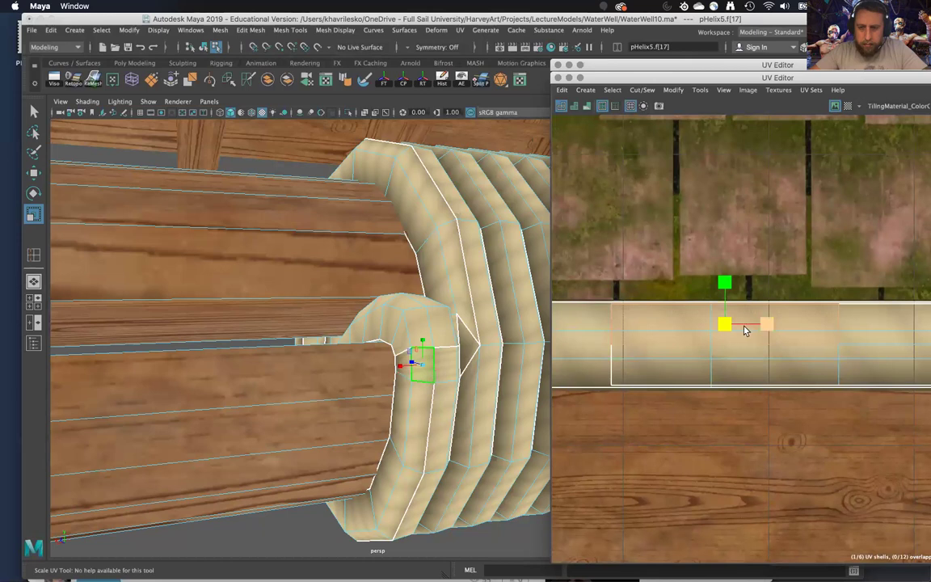
pyautogui.moveTo(726, 356); pyautogui.dragTo(764, 358, button='right')
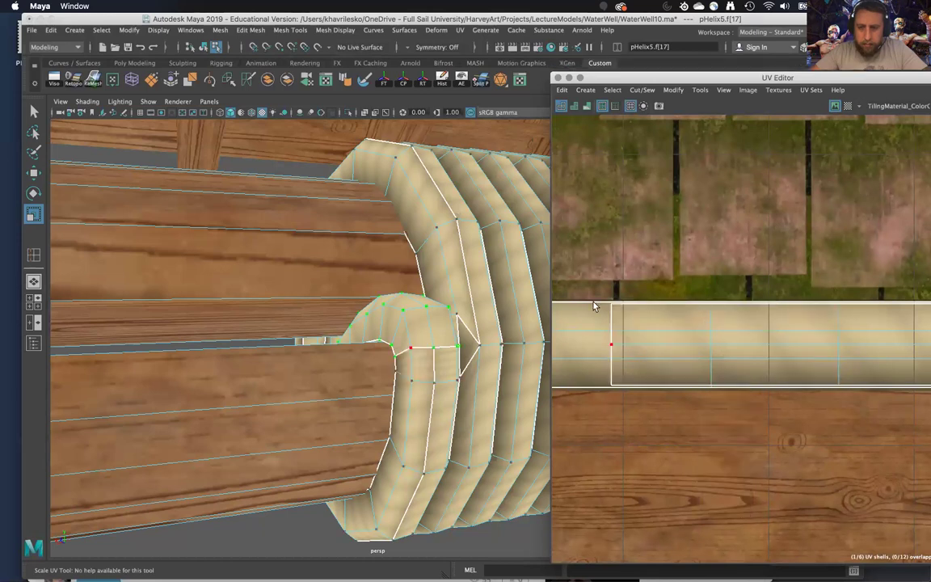
pyautogui.click(612, 345)
# Slide the selected end UVs horizontally along the coil shell to adjust the rope pattern beside the end cap
pyautogui.press('w')
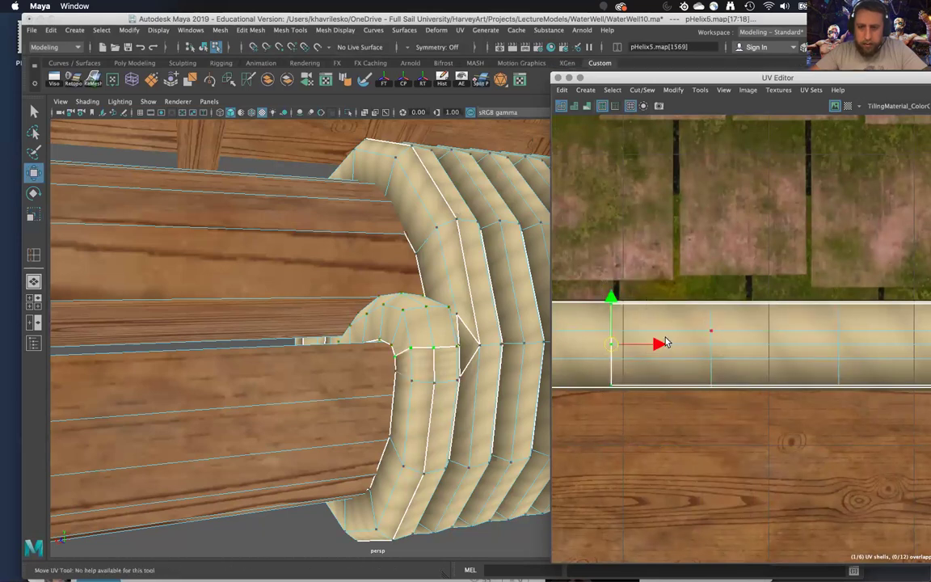
pyautogui.moveTo(662, 345); pyautogui.dragTo(769, 341)
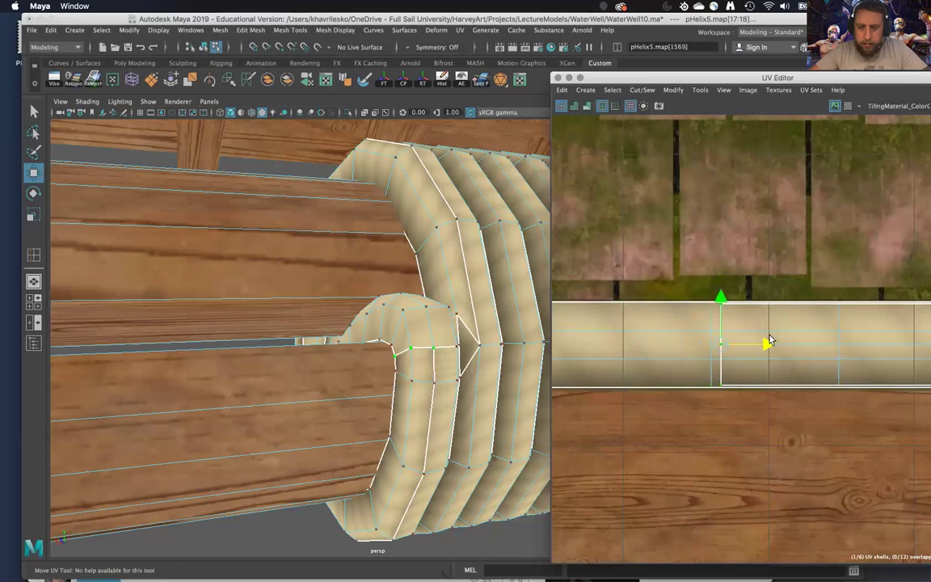
pyautogui.press('super+z')
pyautogui.keyDown('alt'); pyautogui.moveTo(733, 354); pyautogui.dragTo(542, 373, button='middle'); pyautogui.keyUp('alt')
pyautogui.keyDown('alt'); pyautogui.moveTo(711, 438); pyautogui.dragTo(663, 290, button='right'); pyautogui.keyUp('alt')
pyautogui.keyDown('alt'); pyautogui.moveTo(426, 313); pyautogui.dragTo(492, 456, button='right'); pyautogui.keyUp('alt')
pyautogui.moveTo(567, 392); pyautogui.dragTo(673, 394)
pyautogui.scroll(-3, 671, 392)
# Select the coil face next to the small triangular face and examine its UVs in the rope band
pyautogui.moveTo(488, 265); pyautogui.dragTo(488, 307, button='right')
pyautogui.click(501, 392)
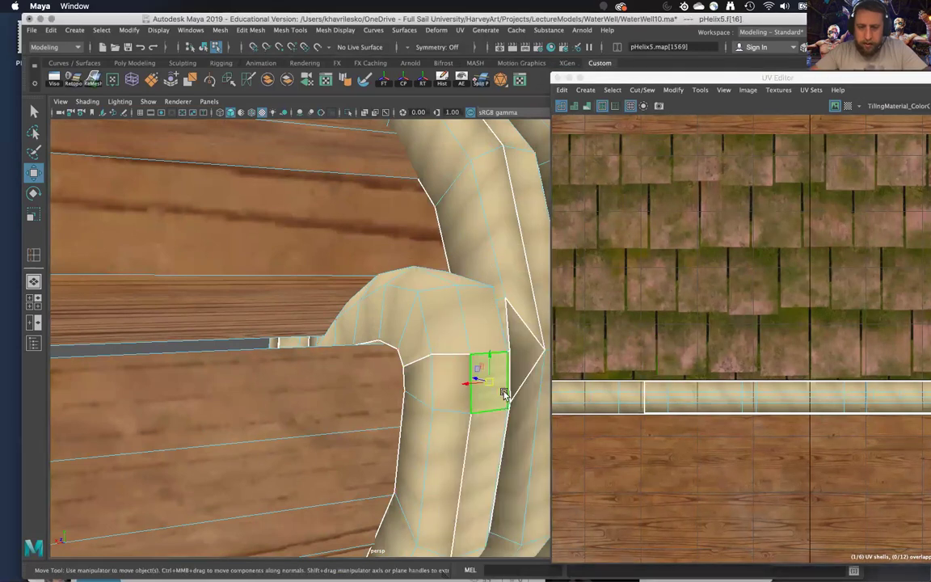
pyautogui.press('f')
pyautogui.scroll(-4, 685, 406)
pyautogui.moveTo(690, 364); pyautogui.dragTo(718, 364, button='right')
pyautogui.moveTo(622, 331); pyautogui.dragTo(792, 391)
# Return to object mode, deselect everything, and switch the viewport from flat to default lighting to show the whole well
pyautogui.moveTo(479, 265); pyautogui.dragTo(498, 260, button='right')
pyautogui.click(208, 347)
pyautogui.scroll(-4, 390, 333)
pyautogui.keyDown('alt'); pyautogui.moveTo(390, 333); pyautogui.dragTo(426, 353); pyautogui.keyUp('alt')
pyautogui.scroll(-4, 426, 353)
pyautogui.keyDown('alt'); pyautogui.moveTo(333, 283); pyautogui.dragTo(405, 318); pyautogui.keyUp('alt')
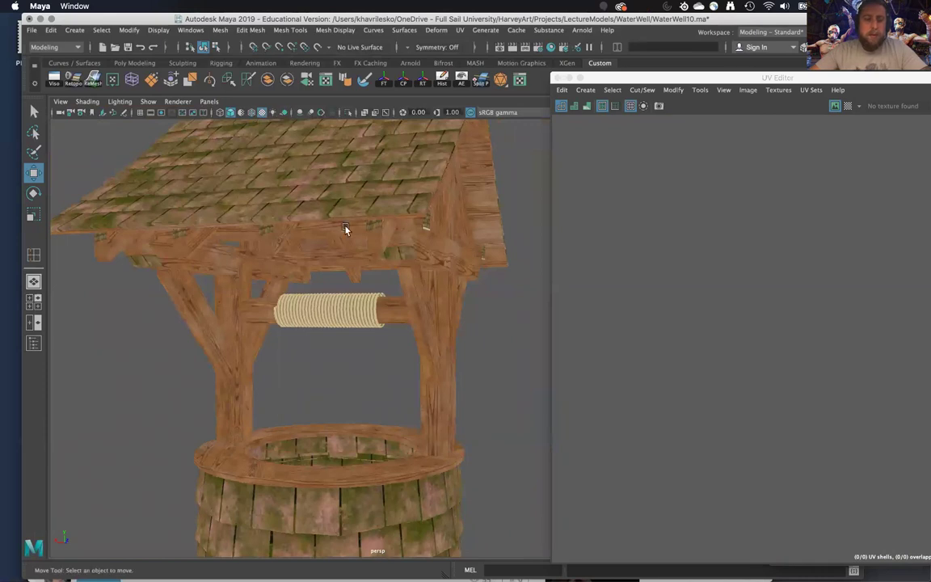
pyautogui.click(120, 101)
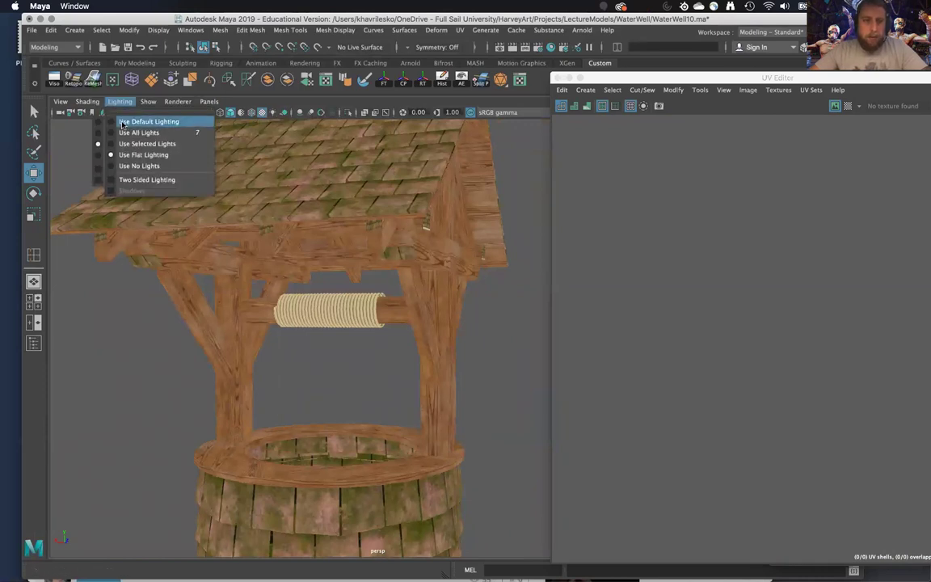
pyautogui.click(129, 121)
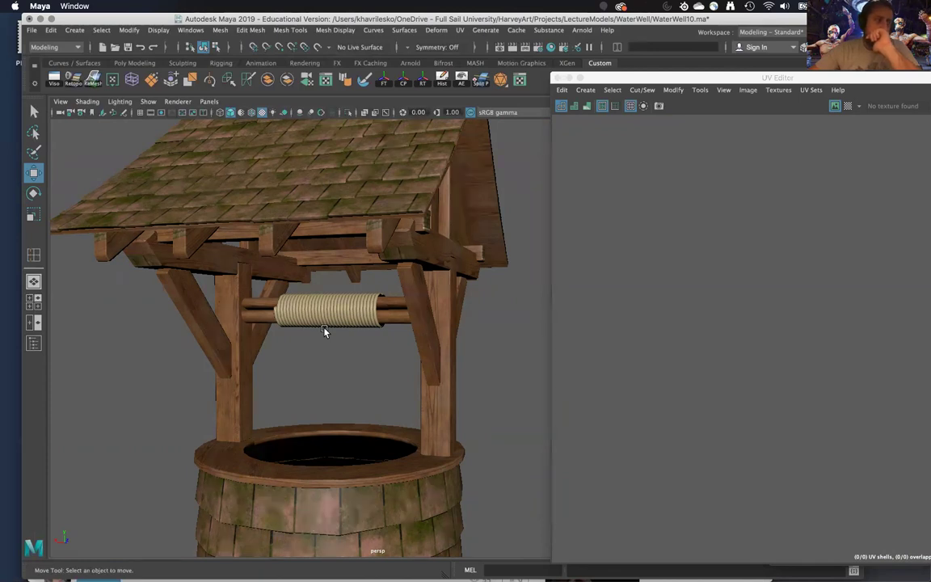
# Select the shingled roof slope and inspect it and the whole textured well from the side
pyautogui.scroll(-6, 325, 332)
pyautogui.keyDown('alt'); pyautogui.moveTo(320, 338); pyautogui.dragTo(267, 274); pyautogui.keyUp('alt')
pyautogui.click(379, 299)
pyautogui.click(339, 274)
pyautogui.moveTo(339, 275)
pyautogui.keyDown('alt'); pyautogui.mouseDown()
pyautogui.moveTo(351, 309)
pyautogui.moveTo(350, 284)
pyautogui.mouseUp(); pyautogui.keyUp('alt')
pyautogui.click(350, 284)
pyautogui.keyDown('alt'); pyautogui.moveTo(350, 285); pyautogui.dragTo(340, 404, button='right'); pyautogui.keyUp('alt')
pyautogui.scroll(5, 400, 349)
pyautogui.keyDown('alt'); pyautogui.moveTo(400, 350); pyautogui.dragTo(345, 297); pyautogui.keyUp('alt')
pyautogui.keyDown('alt'); pyautogui.moveTo(345, 297); pyautogui.dragTo(275, 242, button='middle'); pyautogui.keyUp('alt')
pyautogui.scroll(3, 318, 326)
pyautogui.scroll(-3, 315, 323)
pyautogui.keyDown('alt'); pyautogui.moveTo(313, 318); pyautogui.dragTo(286, 312); pyautogui.keyUp('alt')
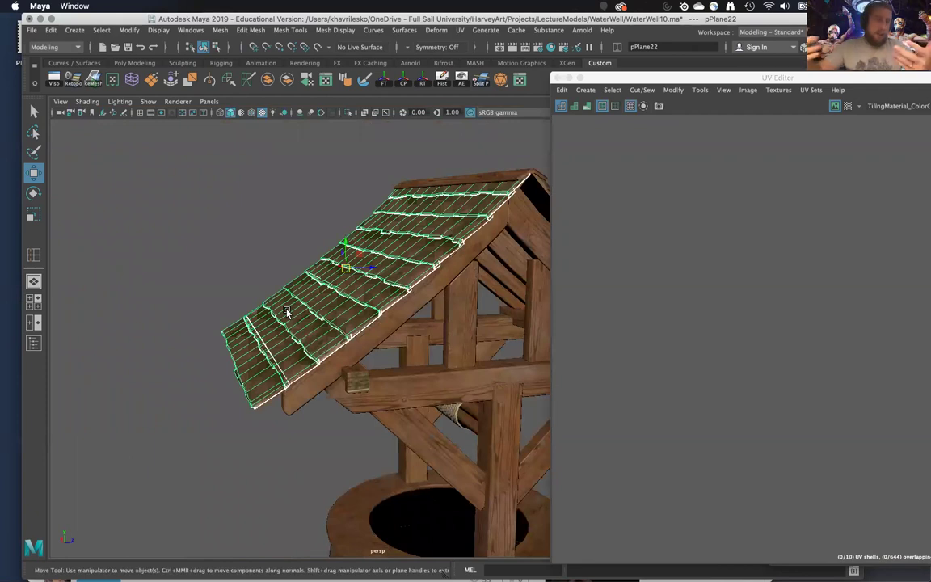
pyautogui.keyDown('alt'); pyautogui.moveTo(381, 455); pyautogui.dragTo(405, 312, button='middle'); pyautogui.keyUp('alt')
pyautogui.scroll(-6, 405, 312)
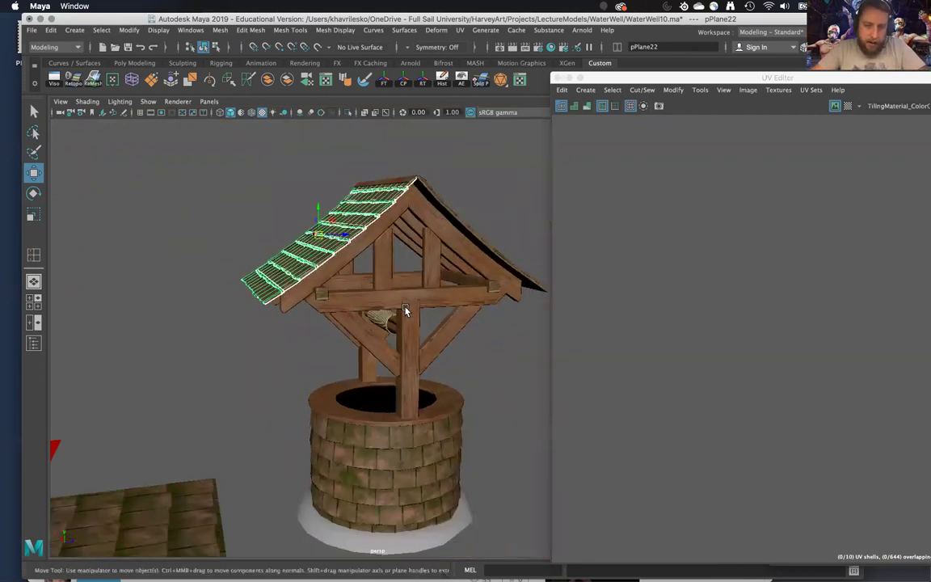
# Select every part of the water well together with its round ground base, excluding the bucket and texture planes
pyautogui.keyDown('alt'); pyautogui.moveTo(397, 281); pyautogui.dragTo(387, 268); pyautogui.keyUp('alt')
pyautogui.moveTo(278, 220); pyautogui.dragTo(500, 425)
pyautogui.keyDown('alt'); pyautogui.moveTo(503, 423); pyautogui.dragTo(501, 395, button='middle'); pyautogui.keyUp('alt')
pyautogui.scroll(2, 501, 395)
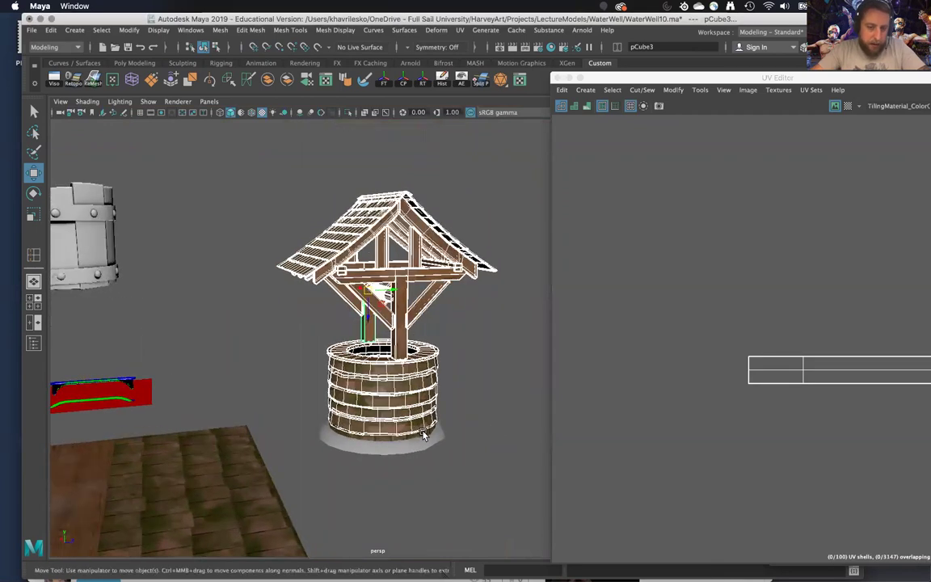
pyautogui.keyDown('shift'); pyautogui.click(433, 439); pyautogui.keyUp('shift')
pyautogui.keyDown('alt'); pyautogui.moveTo(434, 438); pyautogui.dragTo(433, 447); pyautogui.keyUp('alt')
pyautogui.scroll(5, 448, 485)
pyautogui.hotkey('ctrl', 'z')
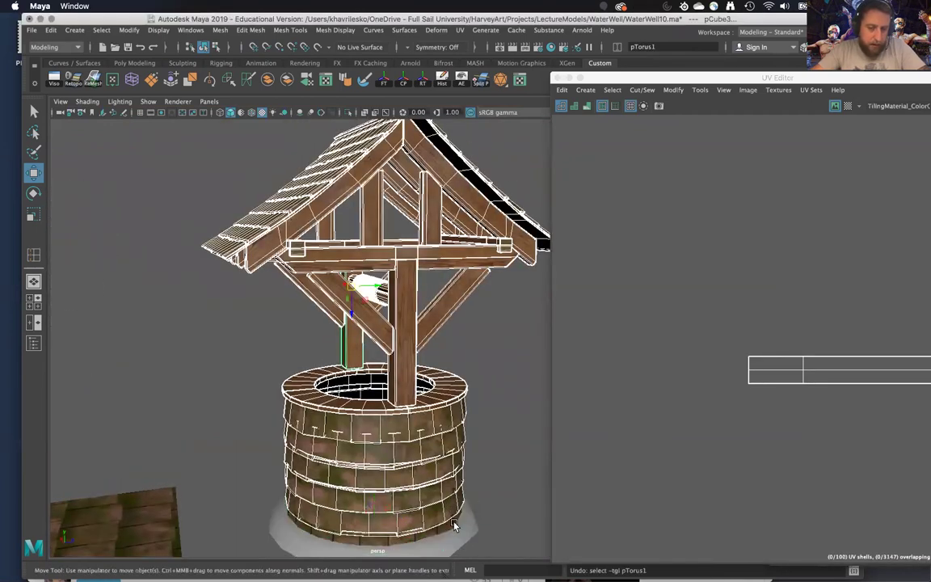
pyautogui.scroll(-6, 449, 529)
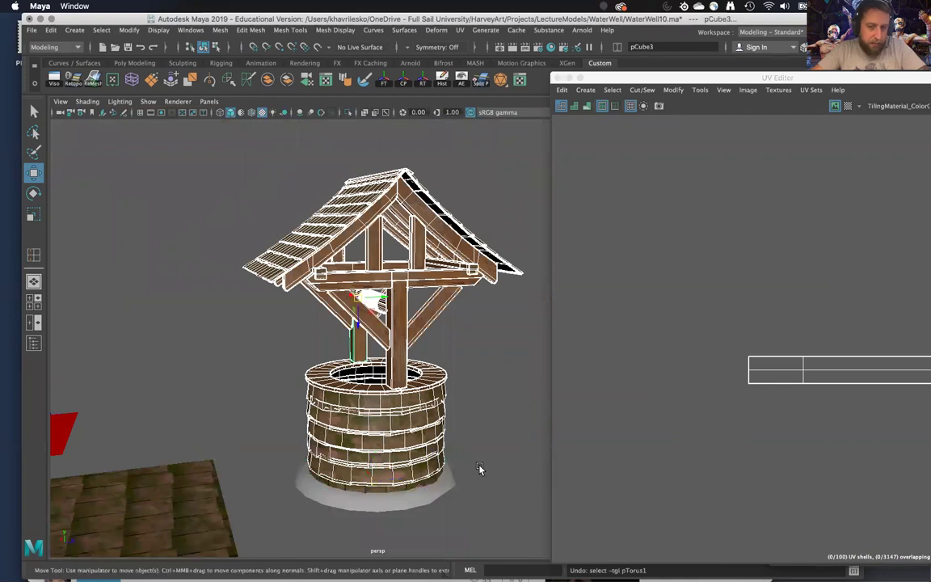
pyautogui.moveTo(320, 229); pyautogui.dragTo(503, 518)
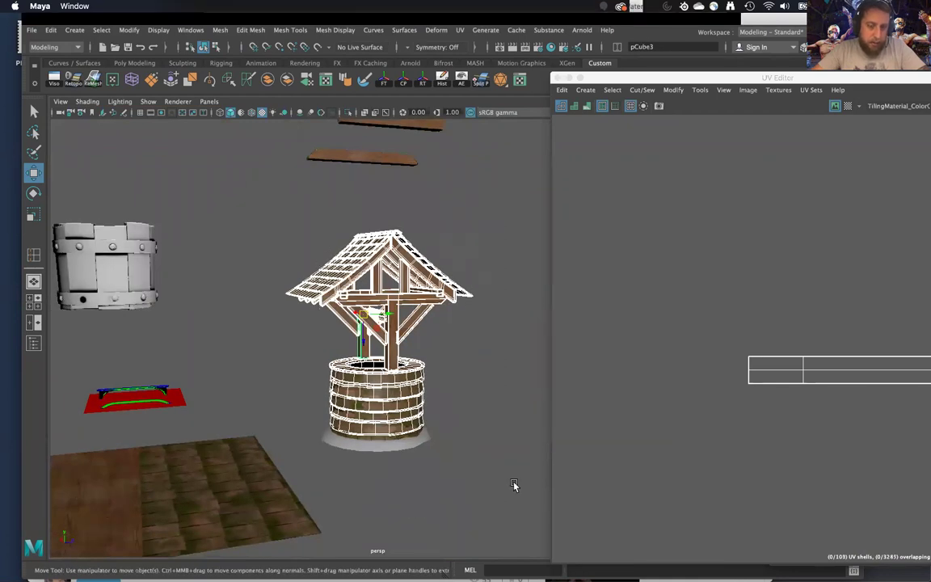
pyautogui.keyDown('alt'); pyautogui.moveTo(515, 474); pyautogui.dragTo(509, 493, button='middle'); pyautogui.keyUp('alt')
pyautogui.scroll(2, 509, 493)
pyautogui.moveTo(509, 495)
pyautogui.keyDown('alt'); pyautogui.mouseDown()
pyautogui.moveTo(465, 484)
pyautogui.moveTo(522, 501)
pyautogui.mouseUp(); pyautogui.keyUp('alt')
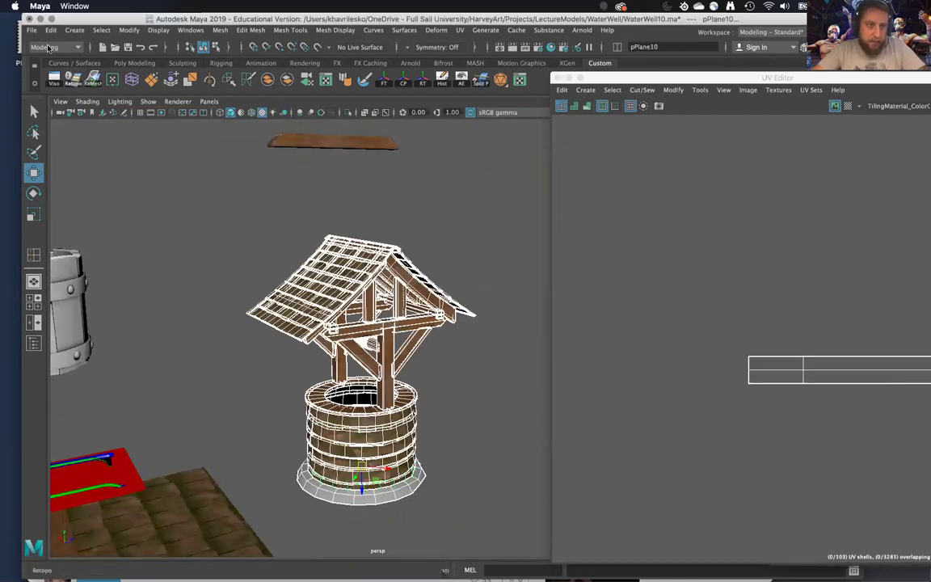
# Look up the Export Selection command for the selected well, dismiss it without exporting, and deselect everything
pyautogui.click(32, 34)
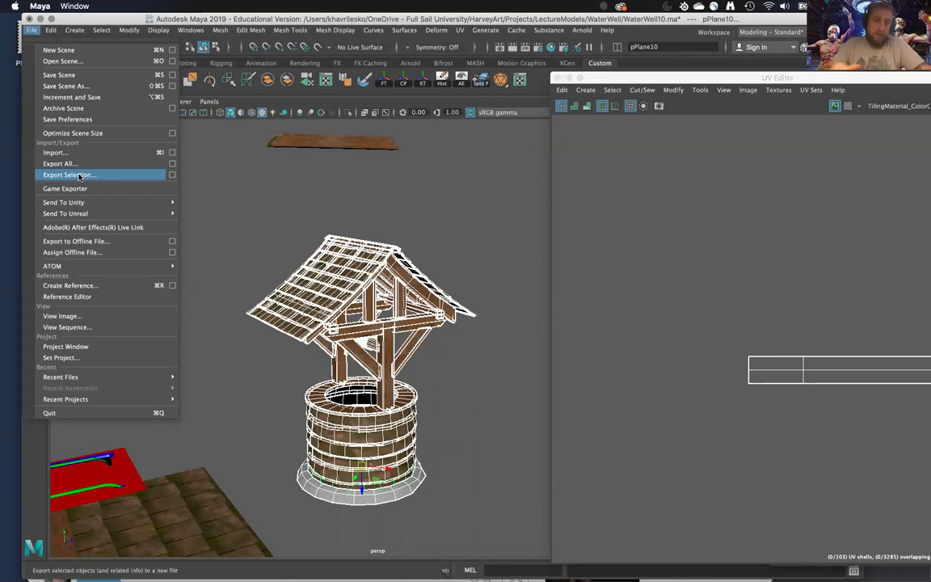
pyautogui.click(473, 363)
pyautogui.click(459, 377)
# Inspect the textured well from several sides, including a close view of the coiled rope on the crank poles
pyautogui.keyDown('alt'); pyautogui.moveTo(452, 357); pyautogui.dragTo(449, 300, button='middle'); pyautogui.keyUp('alt')
pyautogui.keyDown('alt'); pyautogui.moveTo(449, 301); pyautogui.dragTo(462, 457, button='right'); pyautogui.keyUp('alt')
pyautogui.keyDown('alt'); pyautogui.moveTo(447, 390); pyautogui.dragTo(219, 422); pyautogui.keyUp('alt')
pyautogui.keyDown('alt'); pyautogui.moveTo(412, 266); pyautogui.dragTo(349, 292, button='middle'); pyautogui.keyUp('alt')
pyautogui.keyDown('alt'); pyautogui.moveTo(348, 293); pyautogui.dragTo(393, 378, button='right'); pyautogui.keyUp('alt')
pyautogui.keyDown('alt'); pyautogui.moveTo(406, 410); pyautogui.dragTo(162, 394); pyautogui.keyUp('alt')
pyautogui.keyDown('alt'); pyautogui.moveTo(425, 426); pyautogui.dragTo(411, 525, button='middle'); pyautogui.keyUp('alt')
pyautogui.keyDown('alt'); pyautogui.moveTo(370, 390); pyautogui.dragTo(408, 463, button='right'); pyautogui.keyUp('alt')
pyautogui.keyDown('alt'); pyautogui.moveTo(409, 465); pyautogui.dragTo(194, 444); pyautogui.keyUp('alt')
pyautogui.keyDown('alt'); pyautogui.moveTo(331, 404); pyautogui.dragTo(299, 378, button='middle'); pyautogui.keyUp('alt')
pyautogui.keyDown('alt'); pyautogui.moveTo(300, 383); pyautogui.dragTo(377, 522, button='right'); pyautogui.keyUp('alt')
pyautogui.keyDown('alt'); pyautogui.moveTo(465, 412); pyautogui.dragTo(629, 428); pyautogui.keyUp('alt')
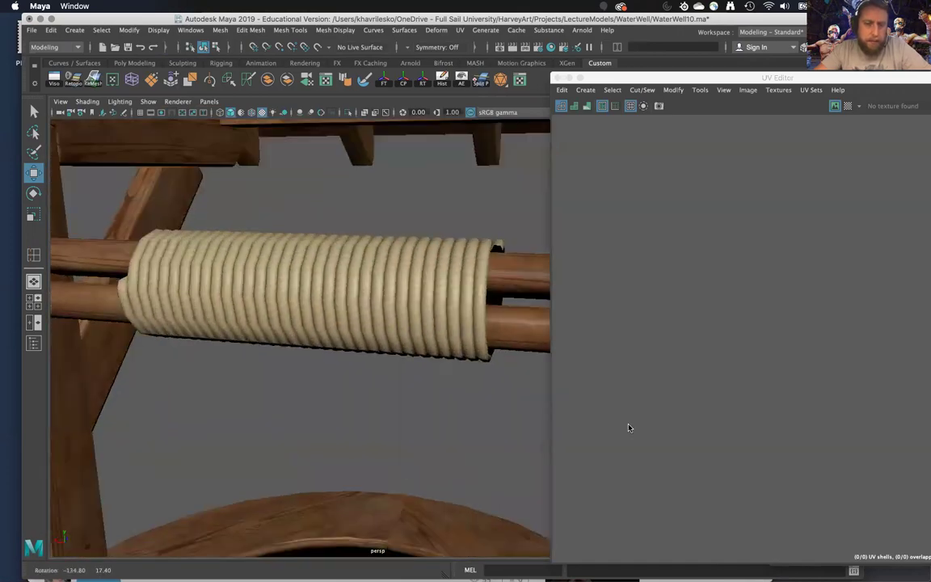
pyautogui.keyDown('alt'); pyautogui.moveTo(481, 425); pyautogui.dragTo(396, 399, button='right'); pyautogui.keyUp('alt')
pyautogui.keyDown('alt'); pyautogui.moveTo(396, 398); pyautogui.dragTo(219, 294); pyautogui.keyUp('alt')
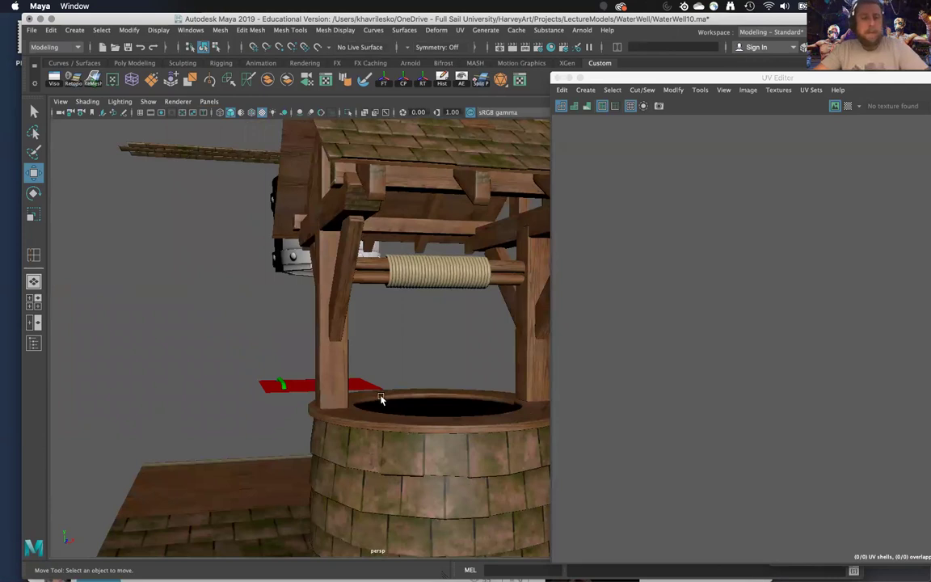
# Examine the well's shingled roof, wooden frame and base, then bring the separate bucket into view
pyautogui.keyDown('alt'); pyautogui.moveTo(382, 399); pyautogui.dragTo(415, 399, button='right'); pyautogui.keyUp('alt')
pyautogui.keyDown('alt'); pyautogui.moveTo(416, 399); pyautogui.dragTo(389, 338, button='middle'); pyautogui.keyUp('alt')
pyautogui.keyDown('alt'); pyautogui.moveTo(389, 338); pyautogui.dragTo(380, 436, button='right'); pyautogui.keyUp('alt')
pyautogui.keyDown('alt'); pyautogui.moveTo(380, 436); pyautogui.dragTo(444, 494); pyautogui.keyUp('alt')
pyautogui.keyDown('alt'); pyautogui.moveTo(445, 493); pyautogui.dragTo(390, 373, button='right'); pyautogui.keyUp('alt')
pyautogui.keyDown('alt'); pyautogui.moveTo(391, 373); pyautogui.dragTo(384, 292, button='middle'); pyautogui.keyUp('alt')
pyautogui.keyDown('alt'); pyautogui.moveTo(383, 292); pyautogui.dragTo(404, 424, button='right'); pyautogui.keyUp('alt')
pyautogui.keyDown('alt'); pyautogui.moveTo(404, 425); pyautogui.dragTo(375, 312); pyautogui.keyUp('alt')
pyautogui.keyDown('alt'); pyautogui.moveTo(374, 312); pyautogui.dragTo(403, 432, button='right'); pyautogui.keyUp('alt')
pyautogui.keyDown('alt'); pyautogui.moveTo(403, 433); pyautogui.dragTo(374, 435); pyautogui.keyUp('alt')
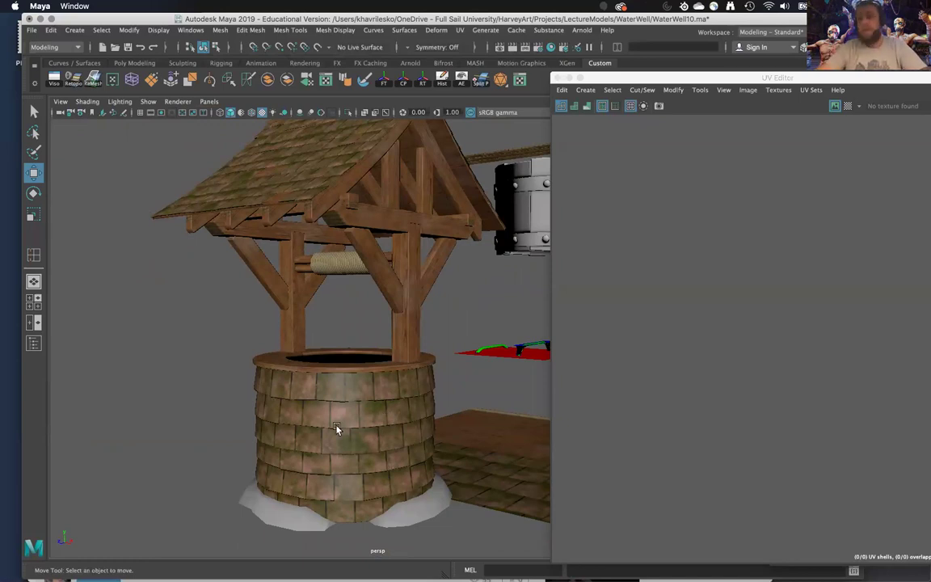
pyautogui.keyDown('alt'); pyautogui.moveTo(337, 430); pyautogui.dragTo(330, 341, button='middle'); pyautogui.keyUp('alt')
pyautogui.keyDown('alt'); pyautogui.moveTo(331, 331); pyautogui.dragTo(319, 340, button='right'); pyautogui.keyUp('alt')
pyautogui.keyDown('alt'); pyautogui.moveTo(319, 340); pyautogui.dragTo(356, 343); pyautogui.keyUp('alt')
pyautogui.keyDown('alt'); pyautogui.moveTo(356, 343); pyautogui.dragTo(364, 232, button='right'); pyautogui.keyUp('alt')
pyautogui.keyDown('alt'); pyautogui.moveTo(364, 233); pyautogui.dragTo(505, 279); pyautogui.keyUp('alt')
pyautogui.keyDown('alt'); pyautogui.moveTo(505, 279); pyautogui.dragTo(313, 368, button='middle'); pyautogui.keyUp('alt')
pyautogui.keyDown('alt'); pyautogui.moveTo(314, 368); pyautogui.dragTo(376, 251, button='right'); pyautogui.keyUp('alt')
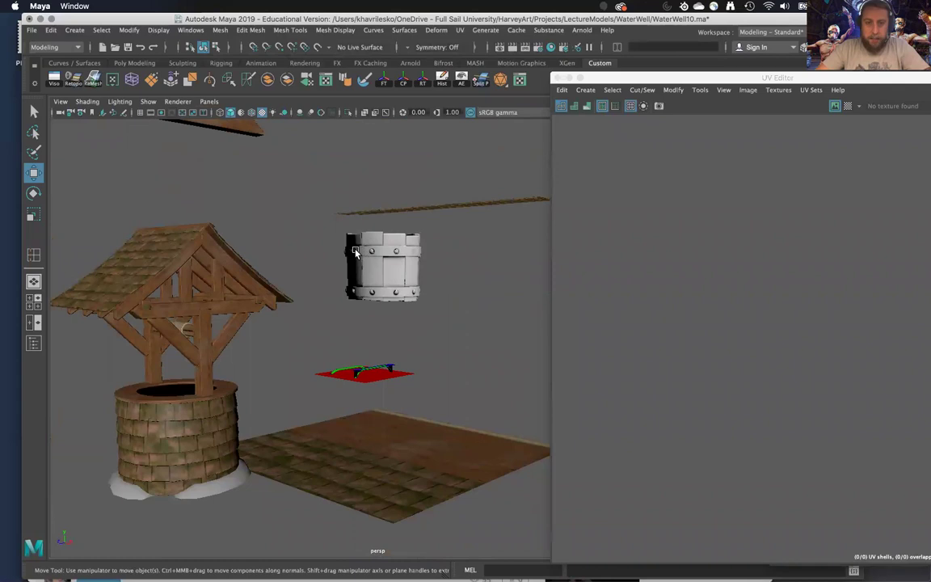
# Select all the bucket parts, view them from above against the texture planes, and clear the selection
pyautogui.click(356, 251)
pyautogui.moveTo(326, 232); pyautogui.dragTo(424, 327)
pyautogui.keyDown('alt'); pyautogui.moveTo(424, 327); pyautogui.dragTo(335, 411, button='middle'); pyautogui.keyUp('alt')
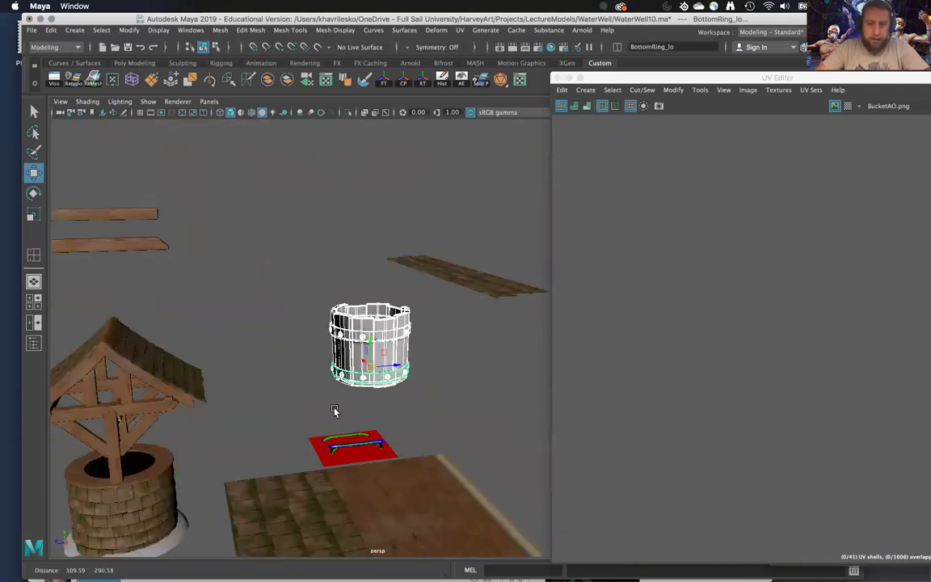
pyautogui.keyDown('alt'); pyautogui.moveTo(335, 410); pyautogui.dragTo(347, 256, button='right'); pyautogui.keyUp('alt')
pyautogui.keyDown('alt'); pyautogui.moveTo(348, 255); pyautogui.dragTo(337, 276); pyautogui.keyUp('alt')
pyautogui.keyDown('alt'); pyautogui.moveTo(337, 276); pyautogui.dragTo(242, 258, button='middle'); pyautogui.keyUp('alt')
pyautogui.keyDown('alt'); pyautogui.moveTo(242, 258); pyautogui.dragTo(375, 258, button='right'); pyautogui.keyUp('alt')
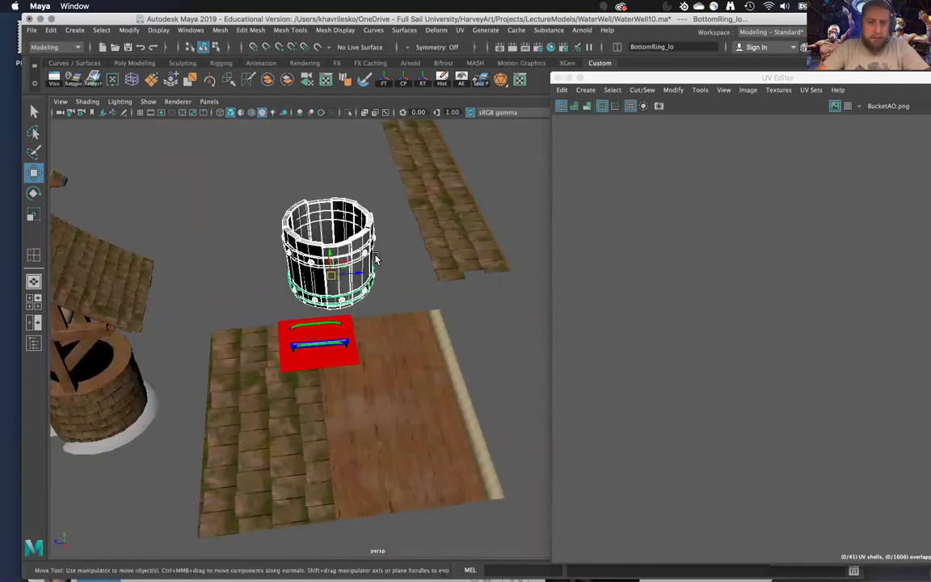
pyautogui.keyDown('alt'); pyautogui.moveTo(375, 258); pyautogui.dragTo(354, 260, button='middle'); pyautogui.keyUp('alt')
pyautogui.keyDown('alt'); pyautogui.moveTo(353, 259); pyautogui.dragTo(380, 332, button='right'); pyautogui.keyUp('alt')
pyautogui.click(415, 240)
# Review the well, grey bucket and tiling texture planes together from different distances and angles
pyautogui.keyDown('alt'); pyautogui.moveTo(444, 310); pyautogui.dragTo(469, 356, button='middle'); pyautogui.keyUp('alt')
pyautogui.keyDown('alt'); pyautogui.moveTo(469, 355); pyautogui.dragTo(433, 267, button='right'); pyautogui.keyUp('alt')
pyautogui.keyDown('alt'); pyautogui.moveTo(434, 267); pyautogui.dragTo(453, 243); pyautogui.keyUp('alt')
pyautogui.keyDown('alt'); pyautogui.moveTo(453, 243); pyautogui.dragTo(430, 371, button='middle'); pyautogui.keyUp('alt')
pyautogui.keyDown('alt'); pyautogui.moveTo(430, 371); pyautogui.dragTo(386, 313, button='right'); pyautogui.keyUp('alt')
pyautogui.keyDown('alt'); pyautogui.moveTo(386, 313); pyautogui.dragTo(412, 388); pyautogui.keyUp('alt')
pyautogui.keyDown('alt'); pyautogui.moveTo(412, 388); pyautogui.dragTo(453, 376, button='middle'); pyautogui.keyUp('alt')
pyautogui.keyDown('alt'); pyautogui.moveTo(452, 376); pyautogui.dragTo(475, 375, button='right'); pyautogui.keyUp('alt')
pyautogui.keyDown('alt'); pyautogui.moveTo(475, 375); pyautogui.dragTo(496, 358); pyautogui.keyUp('alt')
pyautogui.keyDown('alt'); pyautogui.moveTo(496, 357); pyautogui.dragTo(461, 291, button='right'); pyautogui.keyUp('alt')
pyautogui.keyDown('alt'); pyautogui.moveTo(461, 291); pyautogui.dragTo(491, 299, button='middle'); pyautogui.keyUp('alt')
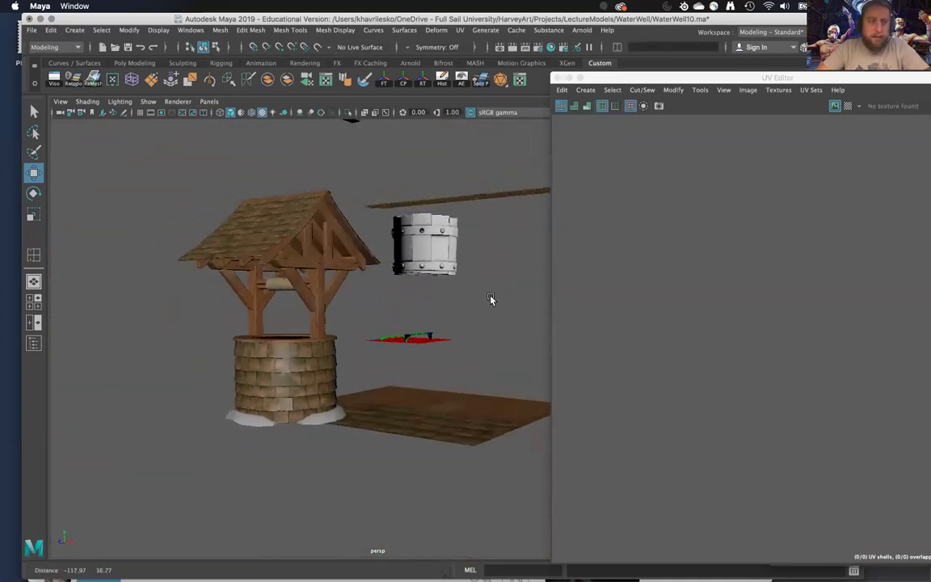
pyautogui.keyDown('alt'); pyautogui.moveTo(490, 300); pyautogui.dragTo(463, 208, button='right'); pyautogui.keyUp('alt')
pyautogui.keyDown('alt'); pyautogui.moveTo(463, 208); pyautogui.dragTo(461, 212); pyautogui.keyUp('alt')
pyautogui.keyDown('alt'); pyautogui.moveTo(462, 212); pyautogui.dragTo(455, 234, button='middle'); pyautogui.keyUp('alt')
pyautogui.keyDown('alt'); pyautogui.moveTo(455, 235); pyautogui.dragTo(469, 339, button='right'); pyautogui.keyUp('alt')
pyautogui.keyDown('alt'); pyautogui.moveTo(468, 340); pyautogui.dragTo(433, 327); pyautogui.keyUp('alt')
# Highlight the whole bucket, deselect it, and compare its planks, rings and rivets with the textured well
pyautogui.moveTo(430, 209); pyautogui.dragTo(535, 297)
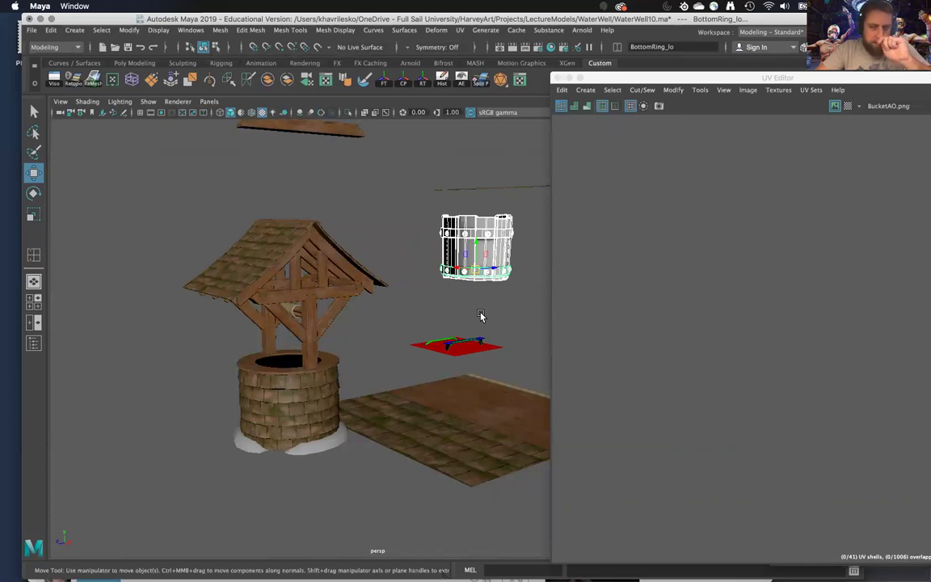
pyautogui.click(496, 296)
pyautogui.keyDown('alt'); pyautogui.moveTo(496, 296); pyautogui.dragTo(393, 390, button='middle'); pyautogui.keyUp('alt')
pyautogui.scroll(7, 393, 390)
pyautogui.scroll(-3, 407, 368)
pyautogui.keyDown('alt'); pyautogui.moveTo(425, 330); pyautogui.dragTo(493, 252, button='middle'); pyautogui.keyUp('alt')
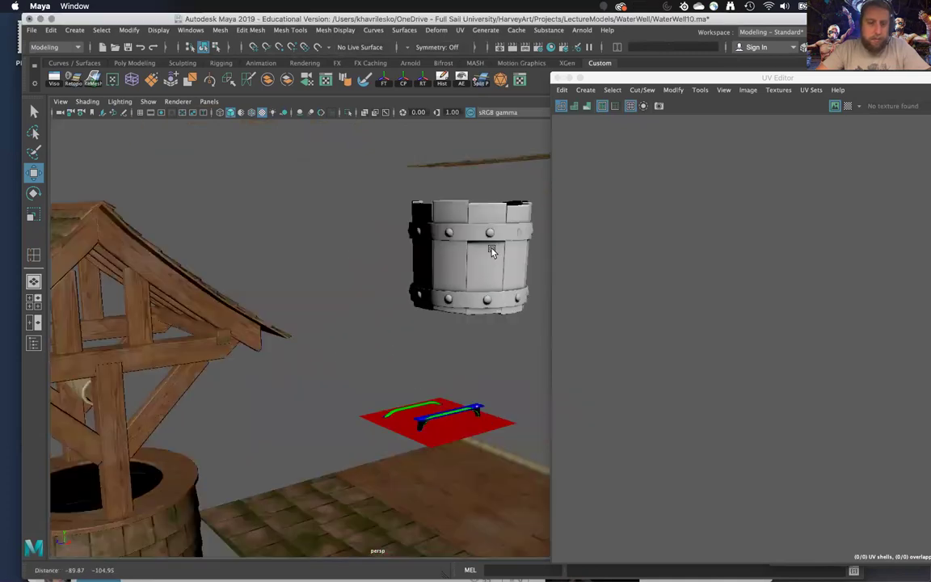
pyautogui.scroll(-4, 440, 319)
pyautogui.keyDown('alt'); pyautogui.moveTo(402, 354); pyautogui.dragTo(453, 291, button='middle'); pyautogui.keyUp('alt')
pyautogui.keyDown('alt'); pyautogui.moveTo(453, 291); pyautogui.dragTo(477, 314); pyautogui.keyUp('alt')
pyautogui.keyDown('alt'); pyautogui.moveTo(476, 314); pyautogui.dragTo(476, 328, button='middle'); pyautogui.keyUp('alt')
pyautogui.keyDown('alt'); pyautogui.moveTo(477, 279); pyautogui.dragTo(466, 296); pyautogui.keyUp('alt')
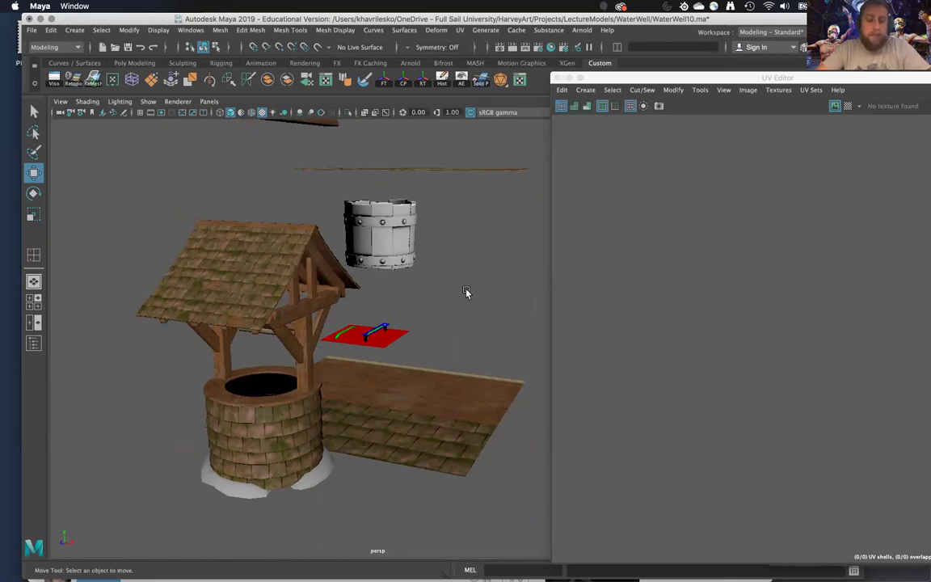
pyautogui.keyDown('alt'); pyautogui.moveTo(467, 291); pyautogui.dragTo(445, 283); pyautogui.keyUp('alt')
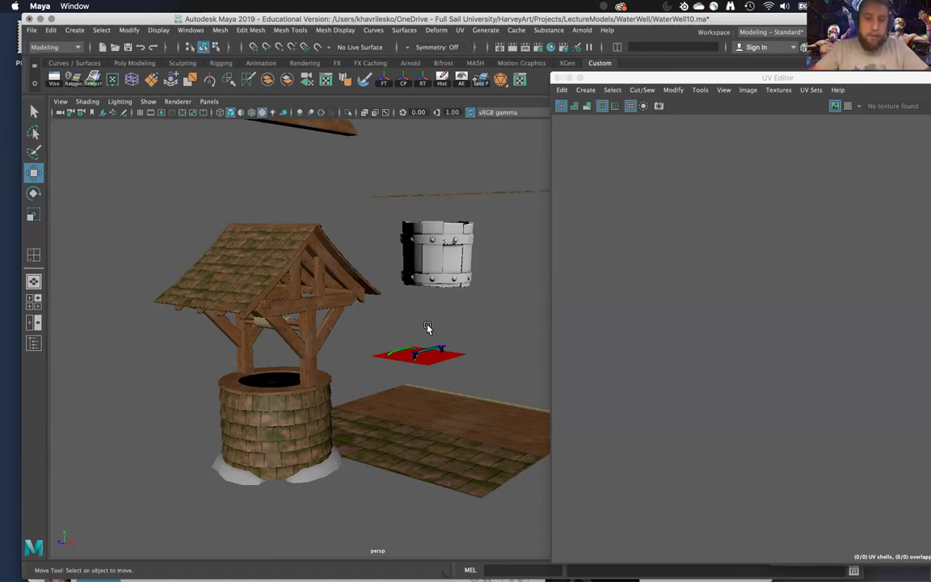
pyautogui.scroll(5, 429, 327)
pyautogui.keyDown('alt'); pyautogui.moveTo(442, 319); pyautogui.dragTo(380, 164, button='middle'); pyautogui.keyUp('alt')
pyautogui.scroll(-4, 380, 164)
pyautogui.keyDown('alt'); pyautogui.moveTo(380, 164); pyautogui.dragTo(77, 401); pyautogui.keyUp('alt')
pyautogui.keyDown('alt'); pyautogui.moveTo(450, 228); pyautogui.dragTo(272, 310, button='middle'); pyautogui.keyUp('alt')
pyautogui.scroll(-3, 272, 310)
pyautogui.keyDown('alt'); pyautogui.moveTo(351, 275); pyautogui.dragTo(243, 270); pyautogui.keyUp('alt')
pyautogui.keyDown('alt'); pyautogui.moveTo(469, 390); pyautogui.dragTo(287, 379, button='middle'); pyautogui.keyUp('alt')
pyautogui.scroll(4, 287, 380)
pyautogui.keyDown('alt'); pyautogui.moveTo(287, 380); pyautogui.dragTo(458, 300); pyautogui.keyUp('alt')
pyautogui.scroll(-4, 212, 287)
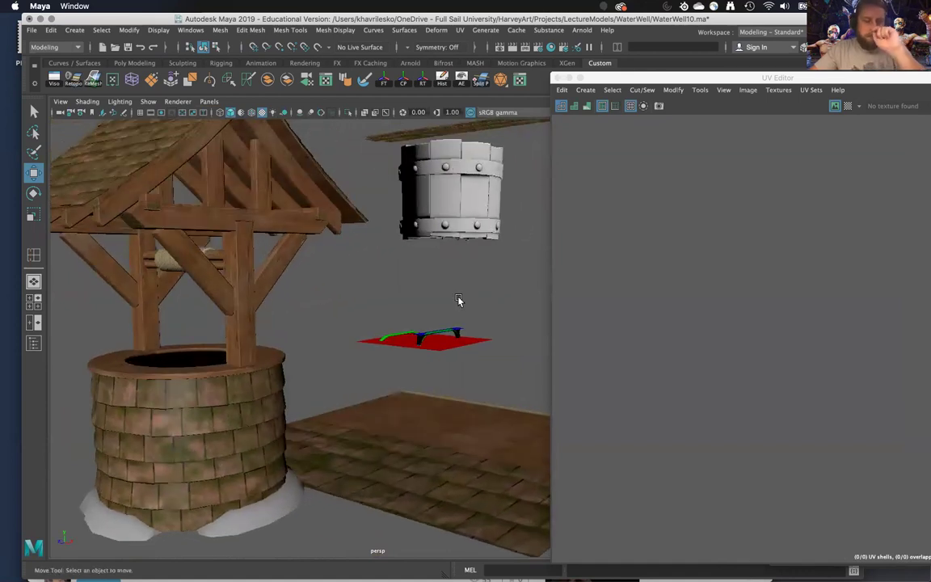
# Select all faces of one bucket plank in face mode and shift the plank vertically
pyautogui.keyDown('alt'); pyautogui.moveTo(463, 246); pyautogui.dragTo(333, 392, button='middle'); pyautogui.keyUp('alt')
pyautogui.keyDown('alt'); pyautogui.moveTo(333, 439); pyautogui.dragTo(288, 392, button='right'); pyautogui.keyUp('alt')
pyautogui.keyDown('alt'); pyautogui.moveTo(289, 392); pyautogui.dragTo(215, 365); pyautogui.keyUp('alt')
pyautogui.keyDown('alt'); pyautogui.moveTo(216, 365); pyautogui.dragTo(425, 396, button='middle'); pyautogui.keyUp('alt')
pyautogui.keyDown('alt'); pyautogui.moveTo(425, 396); pyautogui.dragTo(430, 430, button='right'); pyautogui.keyUp('alt')
pyautogui.keyDown('alt'); pyautogui.moveTo(429, 430); pyautogui.dragTo(392, 328); pyautogui.keyUp('alt')
pyautogui.click(336, 355)
pyautogui.moveTo(376, 209); pyautogui.dragTo(387, 225, button='right')
pyautogui.doubleClick(388, 227)
pyautogui.keyDown('alt'); pyautogui.moveTo(397, 232); pyautogui.dragTo(372, 226); pyautogui.keyUp('alt')
pyautogui.moveTo(368, 299); pyautogui.dragTo(503, 316)
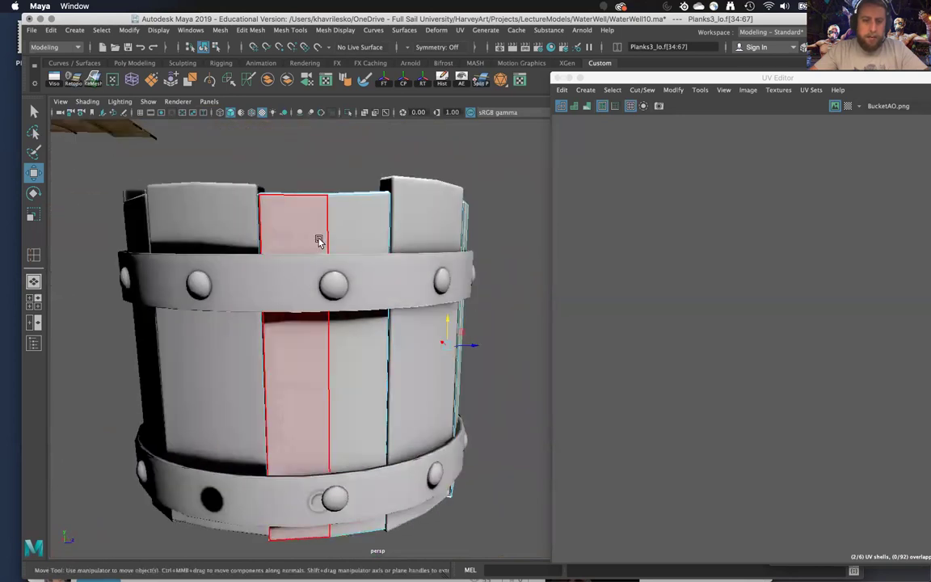
# Select another plank of the same bucket mesh and adjust its height so its top edge sits higher
pyautogui.doubleClick(318, 241)
pyautogui.moveTo(327, 341); pyautogui.dragTo(351, 319)
pyautogui.press('r')
pyautogui.moveTo(351, 319)
pyautogui.keyDown('alt'); pyautogui.mouseDown()
pyautogui.moveTo(355, 310)
pyautogui.moveTo(358, 334)
pyautogui.mouseUp(); pyautogui.keyUp('alt')
pyautogui.keyDown('alt'); pyautogui.moveTo(358, 334); pyautogui.dragTo(368, 337, button='middle'); pyautogui.keyUp('alt')
# Switch to the adjacent plank mesh in face mode, select one whole plank, and offset it vertically
pyautogui.click(304, 217)
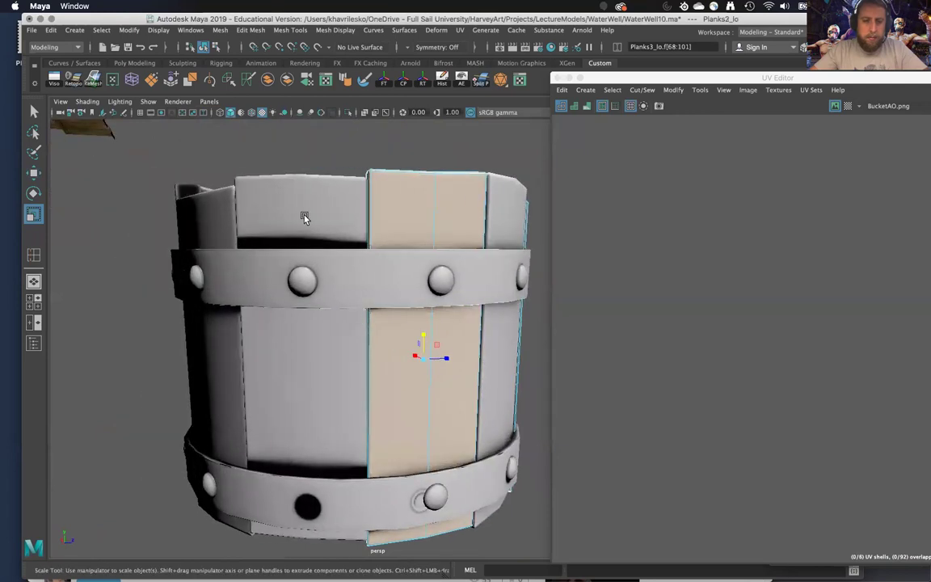
pyautogui.rightClick(306, 217)
pyautogui.moveTo(314, 224); pyautogui.dragTo(314, 235, button='right')
pyautogui.doubleClick(315, 237)
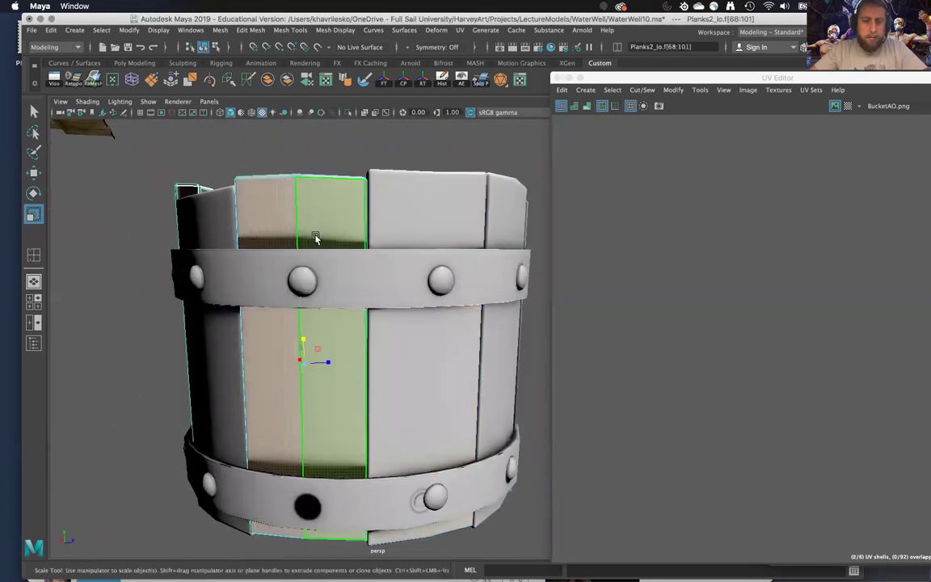
pyautogui.keyDown('alt'); pyautogui.moveTo(314, 322); pyautogui.dragTo(338, 328); pyautogui.keyUp('alt')
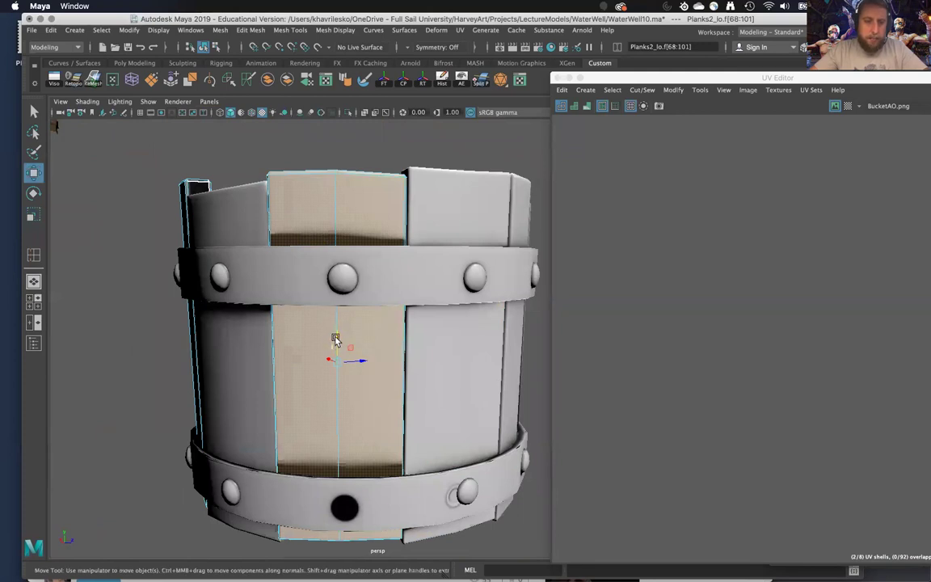
pyautogui.keyDown('alt'); pyautogui.moveTo(335, 349); pyautogui.dragTo(390, 354); pyautogui.keyUp('alt')
pyautogui.click(388, 355)
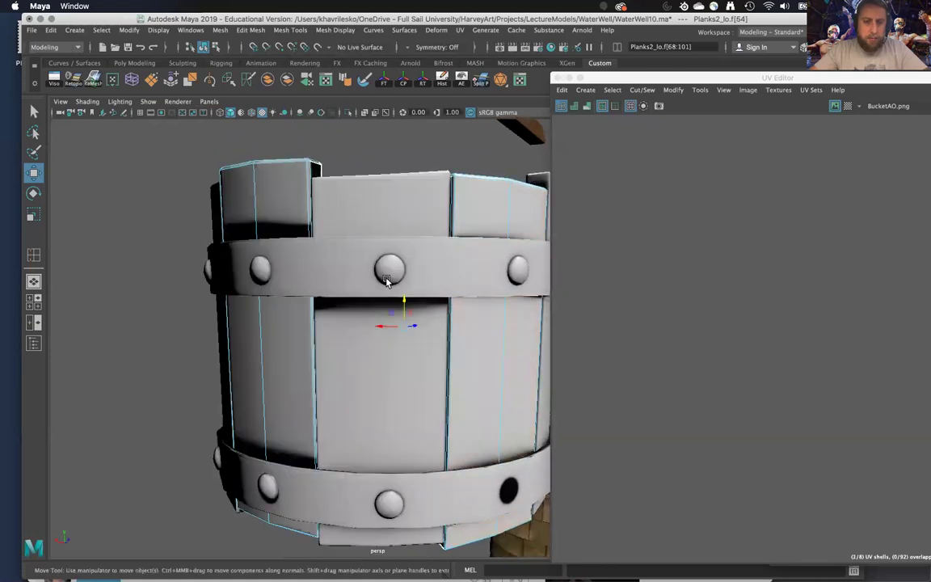
# Select the whole plank between the two neighbouring planks in face mode, then move and scale it vertically
pyautogui.rightClick(371, 193)
pyautogui.moveTo(375, 209); pyautogui.dragTo(374, 207, button='right')
pyautogui.click(374, 206)
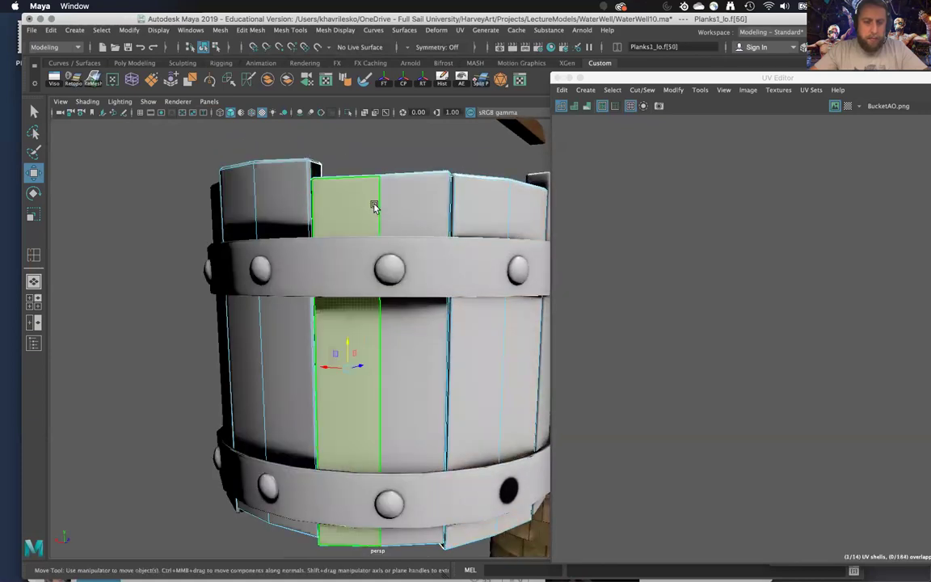
pyautogui.doubleClick(375, 207)
pyautogui.keyDown('alt'); pyautogui.moveTo(383, 305); pyautogui.dragTo(389, 320); pyautogui.keyUp('alt')
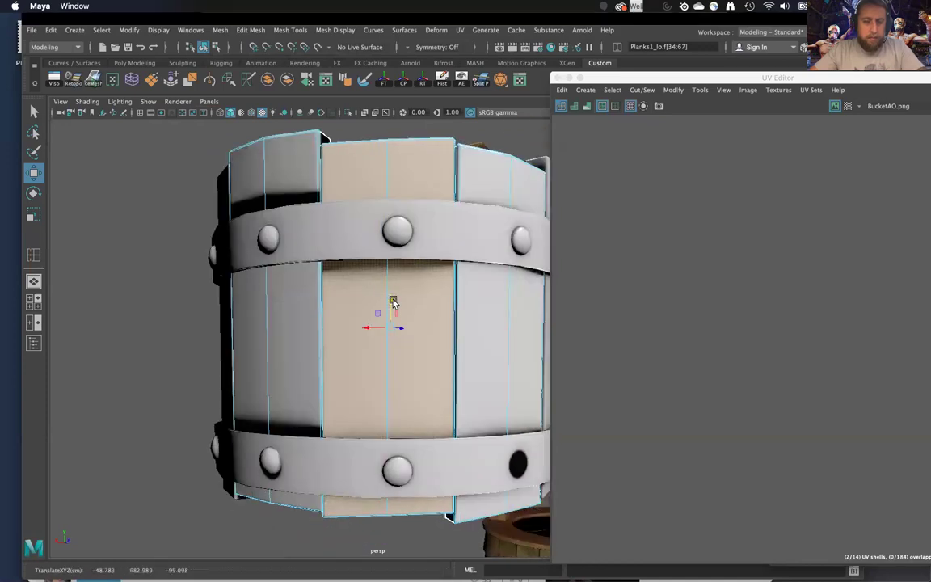
pyautogui.press('r')
pyautogui.moveTo(393, 303); pyautogui.dragTo(411, 253)
# Select further planks around the bucket and offset them vertically to vary the rim's height
pyautogui.doubleClick(367, 215)
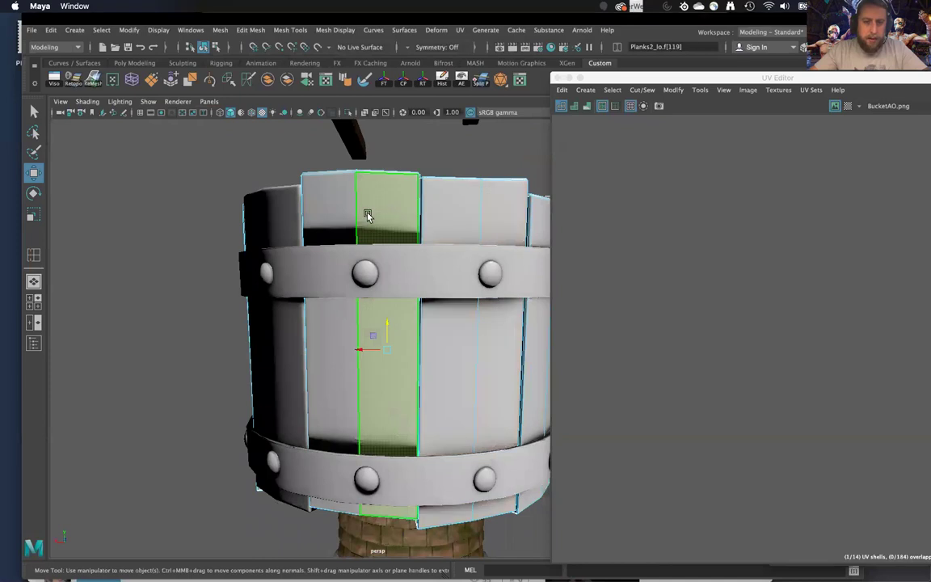
pyautogui.keyDown('alt'); pyautogui.moveTo(370, 285); pyautogui.dragTo(367, 317); pyautogui.keyUp('alt')
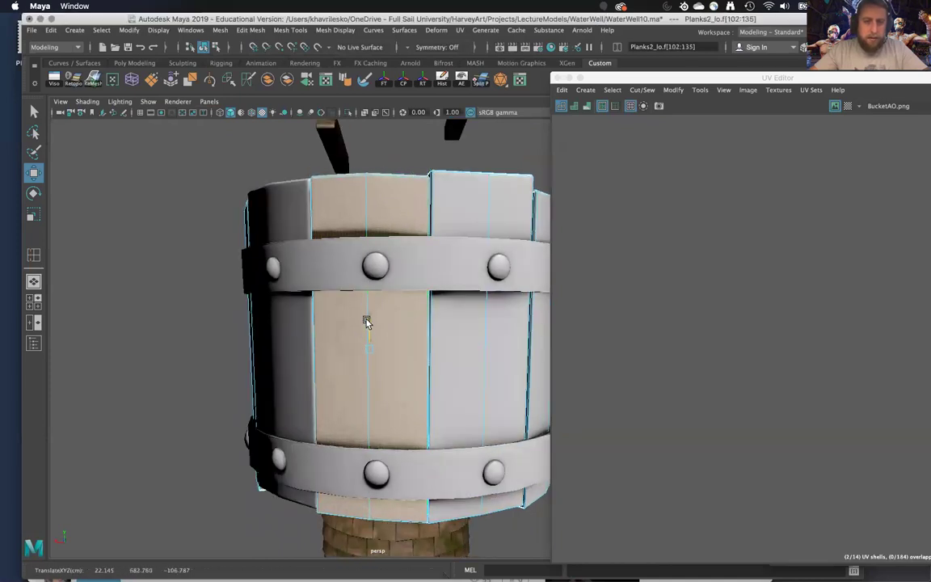
pyautogui.keyDown('alt'); pyautogui.moveTo(365, 324); pyautogui.dragTo(359, 244); pyautogui.keyUp('alt')
pyautogui.moveTo(359, 242); pyautogui.dragTo(380, 264, button='right')
pyautogui.doubleClick(381, 258)
pyautogui.keyDown('alt'); pyautogui.moveTo(388, 297); pyautogui.dragTo(449, 217); pyautogui.keyUp('alt')
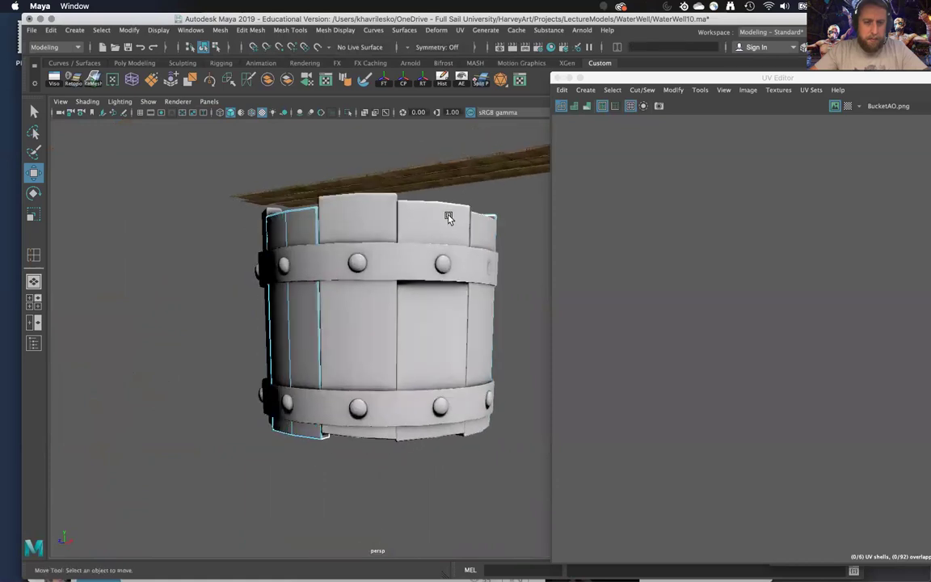
# Adjust one more plank's vertical position on the far side of the bucket, then return to object mode and deselect
pyautogui.moveTo(445, 220); pyautogui.dragTo(441, 266, button='right')
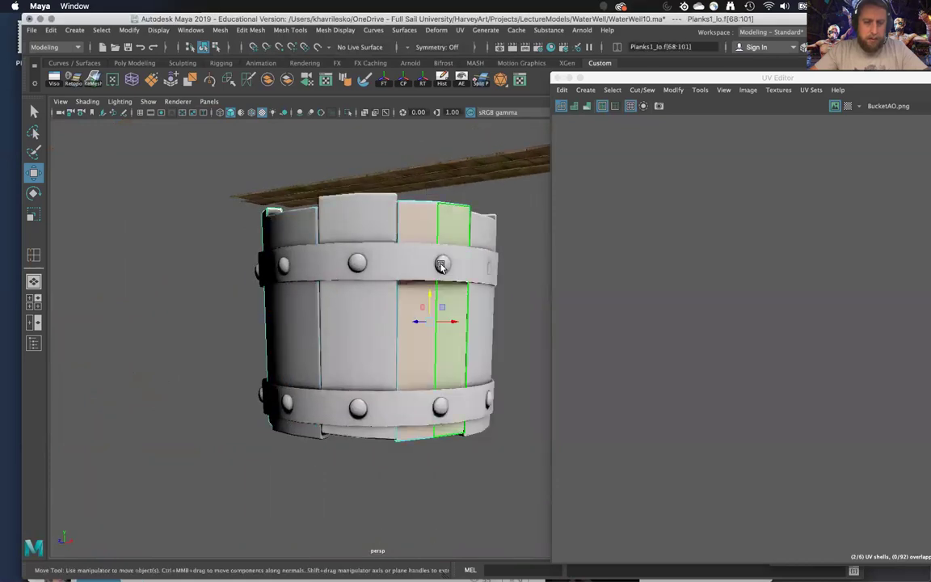
pyautogui.keyDown('alt'); pyautogui.moveTo(429, 288); pyautogui.dragTo(207, 276); pyautogui.keyUp('alt')
pyautogui.keyDown('alt'); pyautogui.moveTo(280, 333); pyautogui.dragTo(370, 266); pyautogui.keyUp('alt')
pyautogui.moveTo(370, 264); pyautogui.dragTo(414, 237, button='right')
pyautogui.click(430, 160)
pyautogui.keyDown('alt'); pyautogui.moveTo(320, 250); pyautogui.dragTo(207, 296); pyautogui.keyUp('alt')
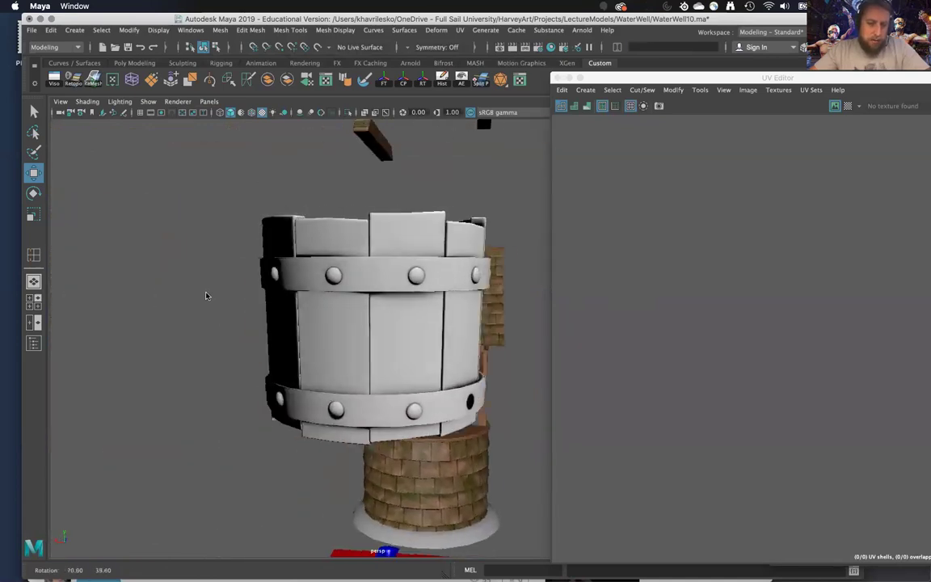
# Select the bucket's bottom ring and rotate it around its vertical axis to reposition the baked rivet marks
pyautogui.keyDown('alt'); pyautogui.moveTo(354, 350); pyautogui.dragTo(282, 279, button='middle'); pyautogui.keyUp('alt')
pyautogui.keyDown('alt'); pyautogui.moveTo(283, 279); pyautogui.dragTo(361, 332, button='right'); pyautogui.keyUp('alt')
pyautogui.click(361, 333)
pyautogui.keyDown('alt'); pyautogui.moveTo(368, 337); pyautogui.dragTo(338, 331); pyautogui.keyUp('alt')
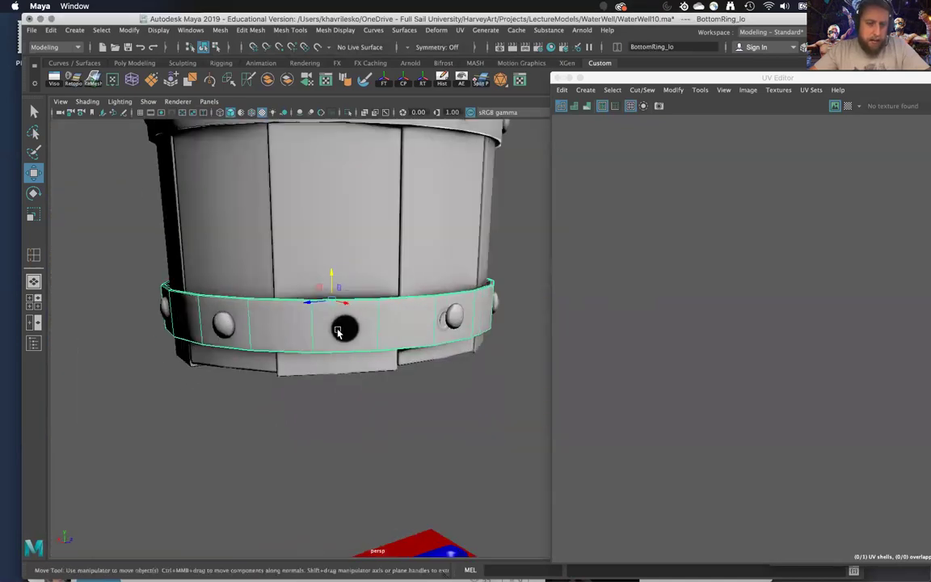
pyautogui.keyDown('alt'); pyautogui.moveTo(338, 331); pyautogui.dragTo(368, 334, button='middle'); pyautogui.keyUp('alt')
pyautogui.keyDown('alt'); pyautogui.moveTo(368, 335); pyautogui.dragTo(374, 386, button='right'); pyautogui.keyUp('alt')
pyautogui.keyDown('alt'); pyautogui.moveTo(374, 387); pyautogui.dragTo(347, 386); pyautogui.keyUp('alt')
pyautogui.keyDown('alt'); pyautogui.moveTo(347, 386); pyautogui.dragTo(299, 396, button='middle'); pyautogui.keyUp('alt')
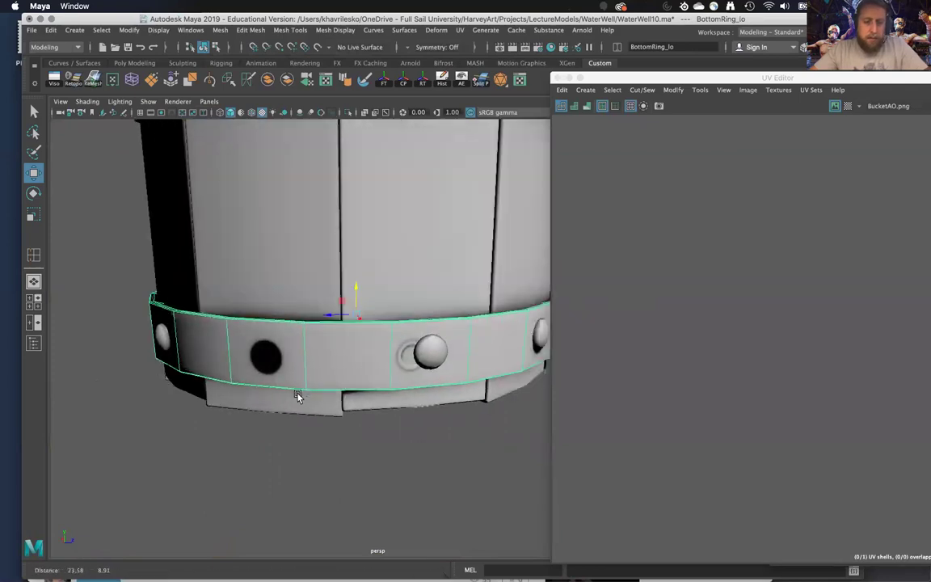
pyautogui.keyDown('alt'); pyautogui.moveTo(298, 396); pyautogui.dragTo(331, 332); pyautogui.keyUp('alt')
pyautogui.press('e')
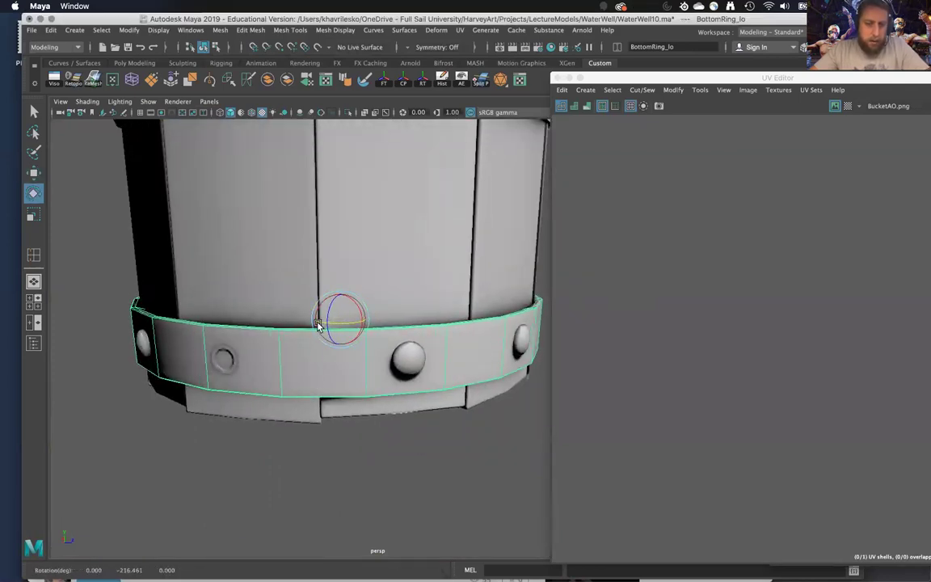
pyautogui.keyDown('alt'); pyautogui.moveTo(320, 326); pyautogui.dragTo(340, 307, button='middle'); pyautogui.keyUp('alt')
pyautogui.keyDown('alt'); pyautogui.moveTo(340, 307); pyautogui.dragTo(337, 368, button='right'); pyautogui.keyUp('alt')
# Move the bottom ring slightly along its vertical axis to adjust its height on the bucket
pyautogui.keyDown('alt'); pyautogui.moveTo(349, 368); pyautogui.dragTo(419, 313); pyautogui.keyUp('alt')
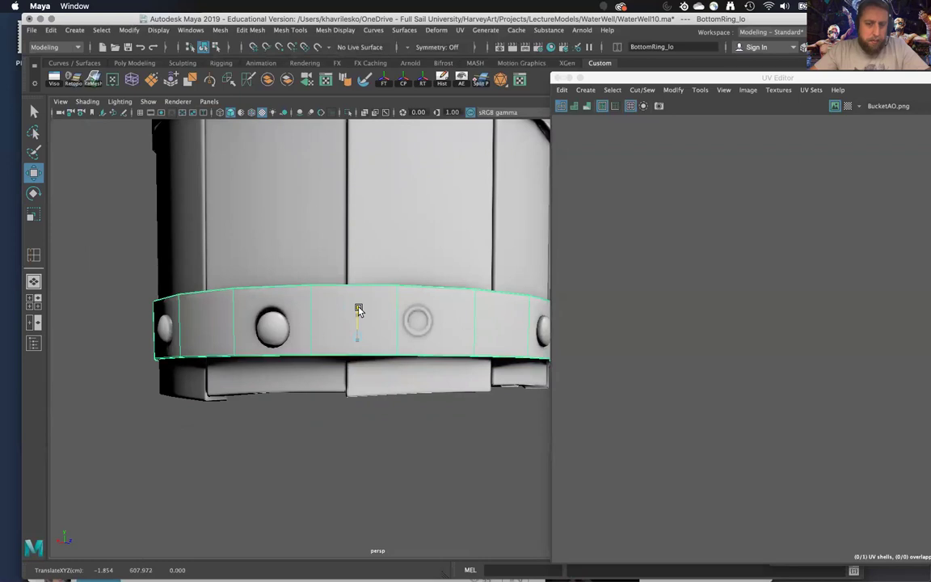
pyautogui.keyDown('alt'); pyautogui.moveTo(342, 331); pyautogui.dragTo(326, 384); pyautogui.keyUp('alt')
pyautogui.click(343, 313)
# Select the faces of the rivets on the bucket's bottom ring, leaving one rivet out of the selection
pyautogui.keyDown('alt'); pyautogui.moveTo(326, 383); pyautogui.dragTo(308, 275, button='right'); pyautogui.keyUp('alt')
pyautogui.keyDown('alt'); pyautogui.moveTo(308, 275); pyautogui.dragTo(315, 245); pyautogui.keyUp('alt')
pyautogui.moveTo(296, 347); pyautogui.dragTo(296, 297, button='right')
pyautogui.moveTo(545, 404); pyautogui.dragTo(547, 405)
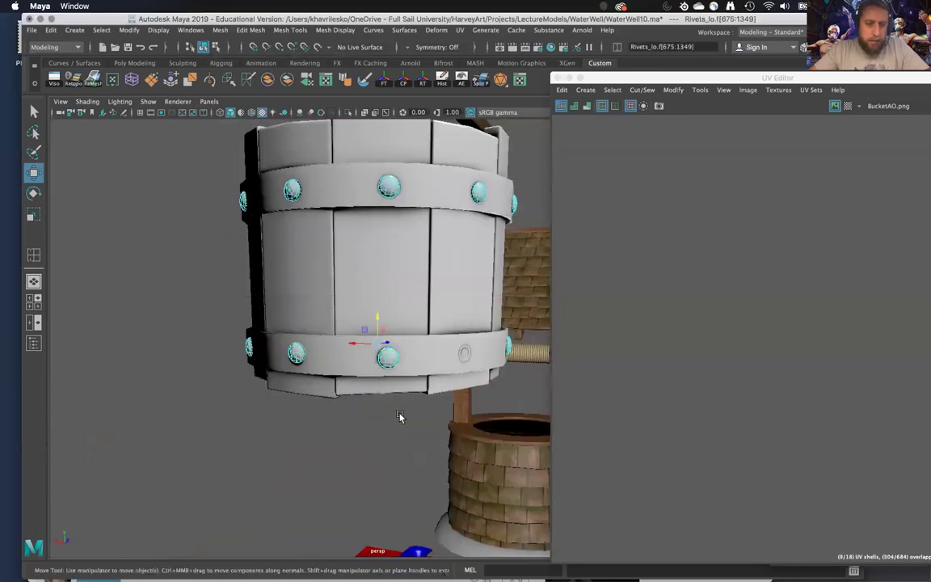
pyautogui.press('f')
pyautogui.keyDown('alt'); pyautogui.moveTo(361, 388); pyautogui.dragTo(292, 375); pyautogui.keyUp('alt')
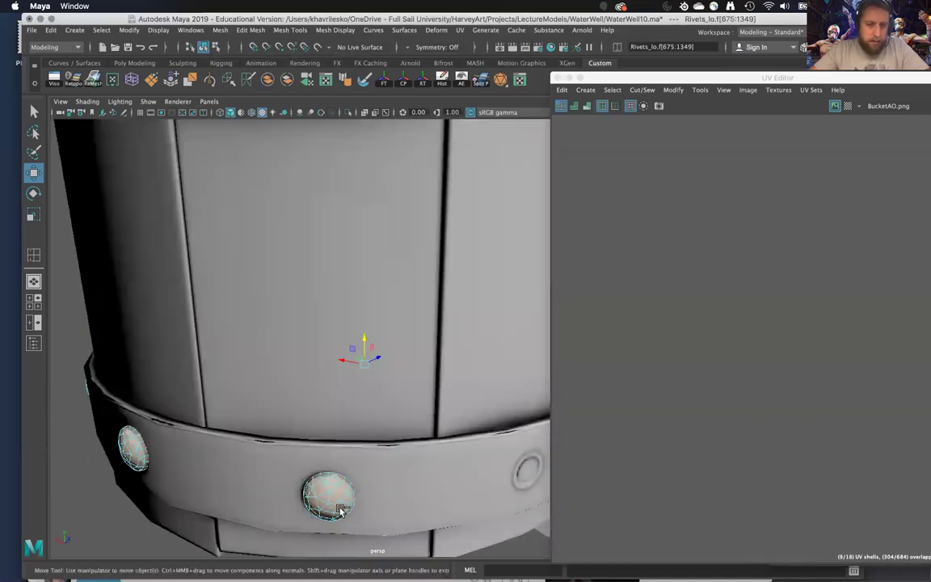
pyautogui.keyDown('alt'); pyautogui.moveTo(388, 529); pyautogui.dragTo(437, 401); pyautogui.keyUp('alt')
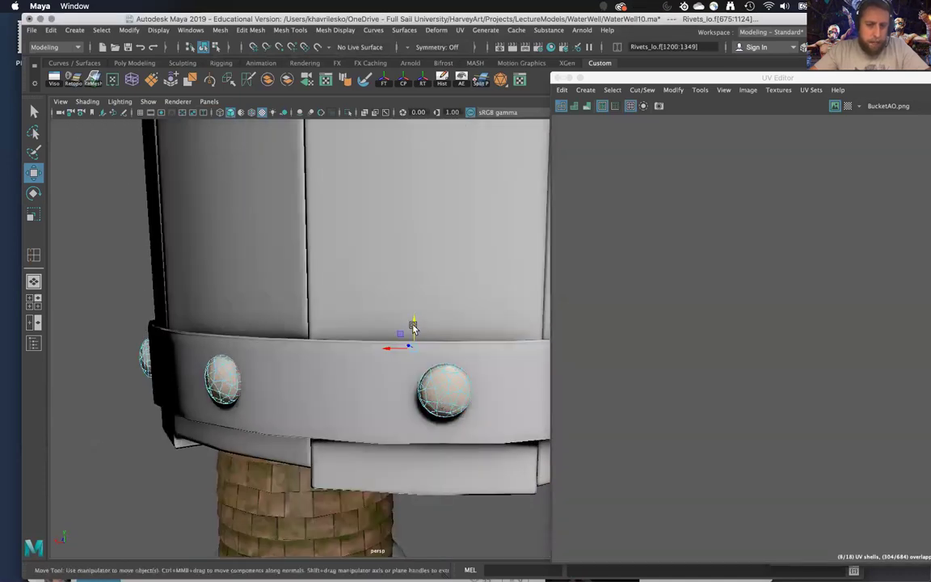
# Adjust the selected bottom rivets' height and rotate them around the bucket's vertical axis, then return to object mode and deselect
pyautogui.moveTo(414, 324)
pyautogui.mouseDown()
pyautogui.moveTo(447, 326)
pyautogui.moveTo(407, 324)
pyautogui.mouseUp()
pyautogui.press('e')
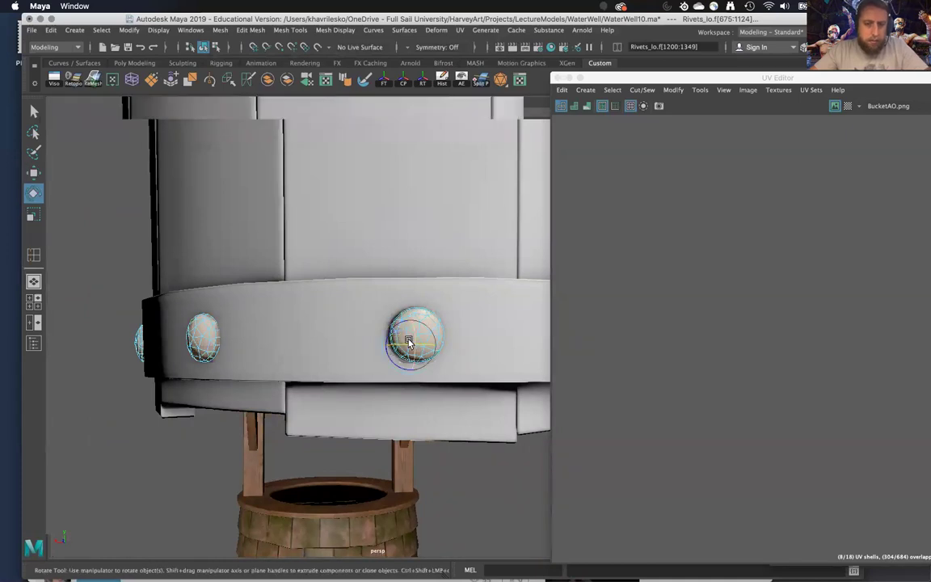
pyautogui.moveTo(404, 345); pyautogui.dragTo(509, 345)
pyautogui.keyDown('alt'); pyautogui.moveTo(509, 346); pyautogui.dragTo(360, 332, button='middle'); pyautogui.keyUp('alt')
pyautogui.keyDown('alt'); pyautogui.moveTo(360, 332); pyautogui.dragTo(515, 274); pyautogui.keyUp('alt')
pyautogui.rightClick(480, 265)
pyautogui.moveTo(476, 326); pyautogui.dragTo(485, 319, button='right')
pyautogui.click(459, 432)
# Examine the bucket's planks, rings and rivets from above, below and around the sides to check the adjusted arrangement
pyautogui.keyDown('alt'); pyautogui.moveTo(454, 380); pyautogui.dragTo(440, 305, button='right'); pyautogui.keyUp('alt')
pyautogui.keyDown('alt'); pyautogui.moveTo(441, 194); pyautogui.dragTo(332, 295, button='middle'); pyautogui.keyUp('alt')
pyautogui.keyDown('alt'); pyautogui.moveTo(332, 295); pyautogui.dragTo(289, 432); pyautogui.keyUp('alt')
pyautogui.click(322, 312)
pyautogui.keyDown('alt'); pyautogui.moveTo(343, 356); pyautogui.dragTo(354, 274); pyautogui.keyUp('alt')
pyautogui.keyDown('alt'); pyautogui.moveTo(353, 274); pyautogui.dragTo(412, 403, button='right'); pyautogui.keyUp('alt')
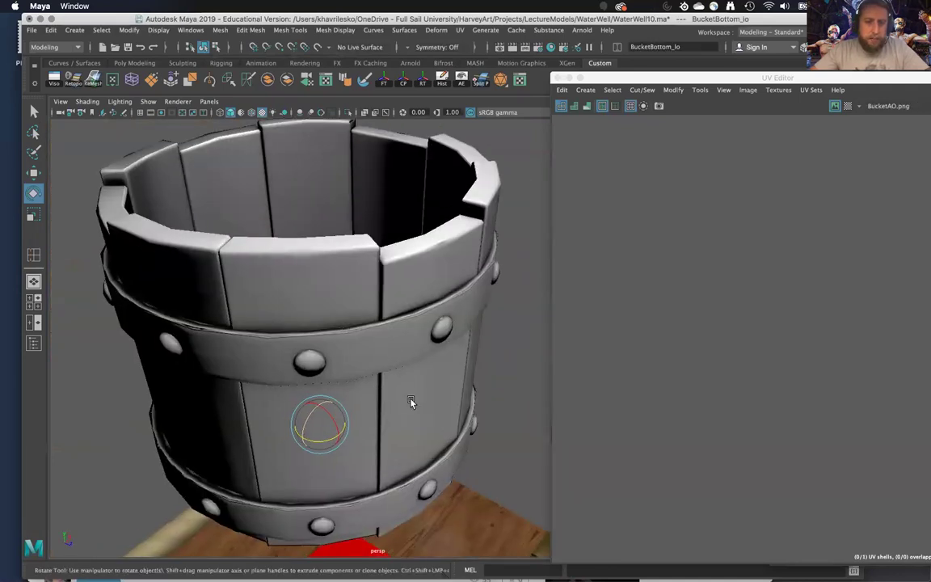
pyautogui.keyDown('alt'); pyautogui.moveTo(412, 402); pyautogui.dragTo(514, 430); pyautogui.keyUp('alt')
pyautogui.keyDown('alt'); pyautogui.moveTo(488, 342); pyautogui.dragTo(456, 346, button='right'); pyautogui.keyUp('alt')
pyautogui.keyDown('alt'); pyautogui.moveTo(457, 347); pyautogui.dragTo(507, 314); pyautogui.keyUp('alt')
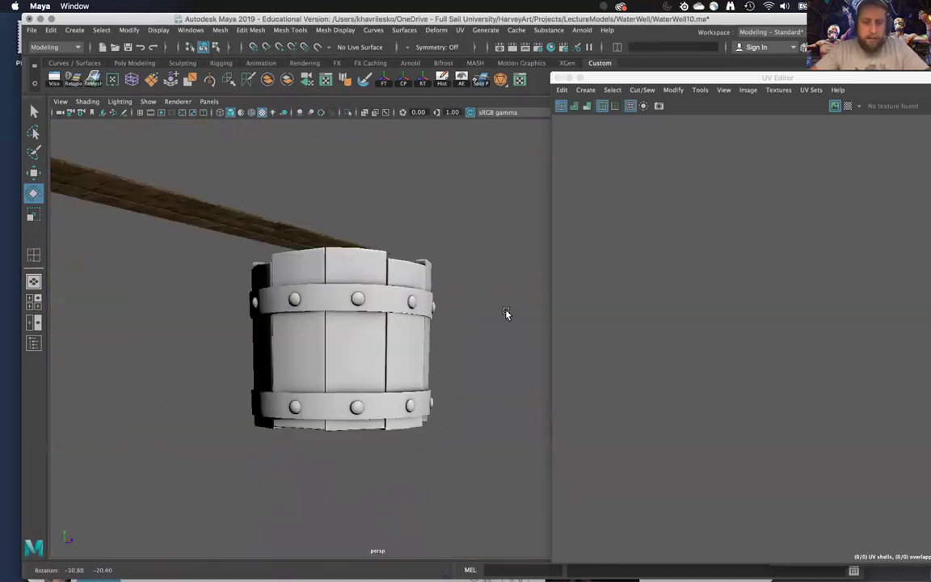
# Move the floating UV Editor window aside to uncover the channel box and display layers
pyautogui.keyDown('alt'); pyautogui.moveTo(432, 387); pyautogui.dragTo(465, 319, button='right'); pyautogui.keyUp('alt')
pyautogui.moveTo(465, 319)
pyautogui.keyDown('alt'); pyautogui.mouseDown()
pyautogui.moveTo(491, 310)
pyautogui.moveTo(534, 316)
pyautogui.moveTo(476, 327)
pyautogui.mouseUp(); pyautogui.keyUp('alt')
pyautogui.keyDown('alt'); pyautogui.moveTo(464, 437); pyautogui.dragTo(417, 441); pyautogui.keyUp('alt')
pyautogui.moveTo(510, 235)
pyautogui.keyDown('alt'); pyautogui.mouseDown()
pyautogui.moveTo(505, 219)
pyautogui.moveTo(505, 232)
pyautogui.mouseUp(); pyautogui.keyUp('alt')
pyautogui.moveTo(635, 78); pyautogui.dragTo(215, 68)
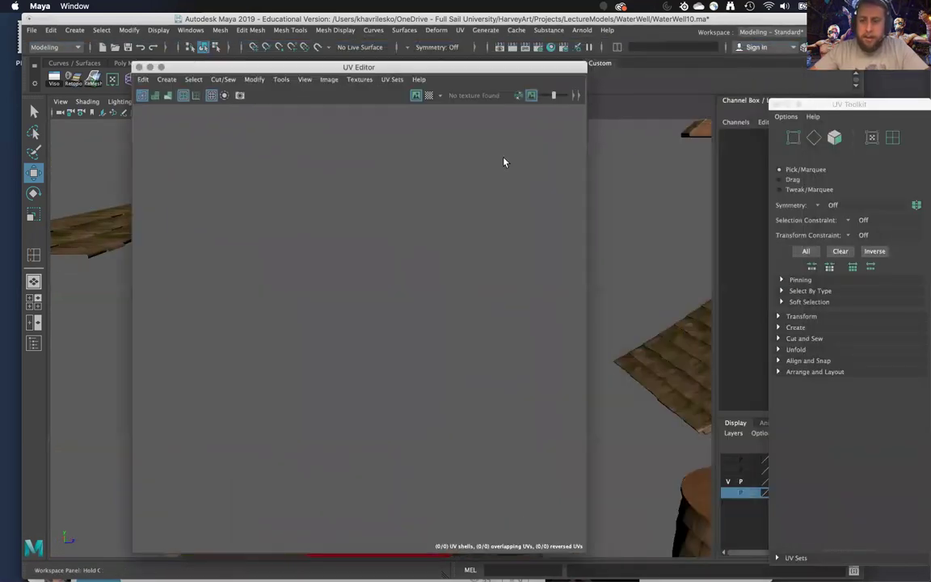